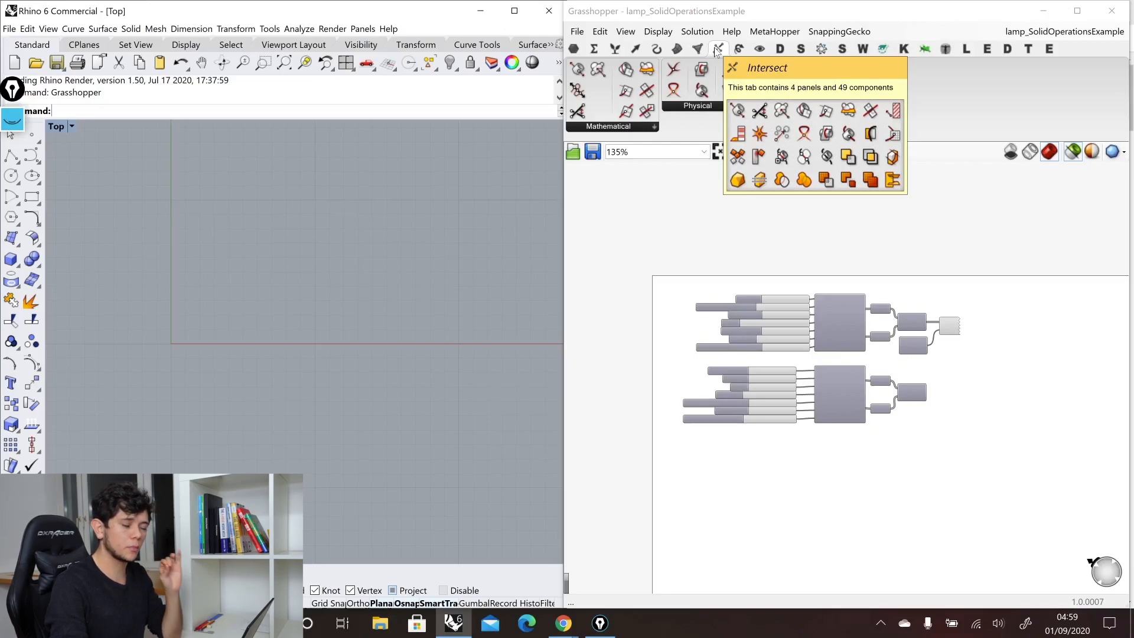
Examine the Grasshopper Freeform surface components and the Intersect category's Shape, Region, Physical and Mathematical components
click(850, 127)
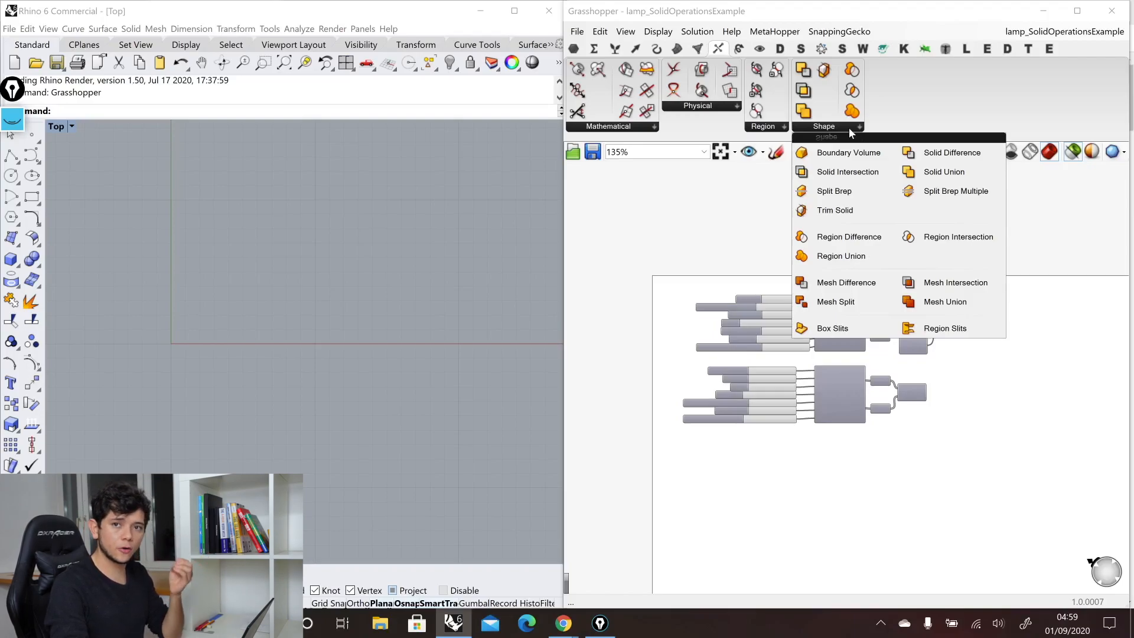
click(678, 50)
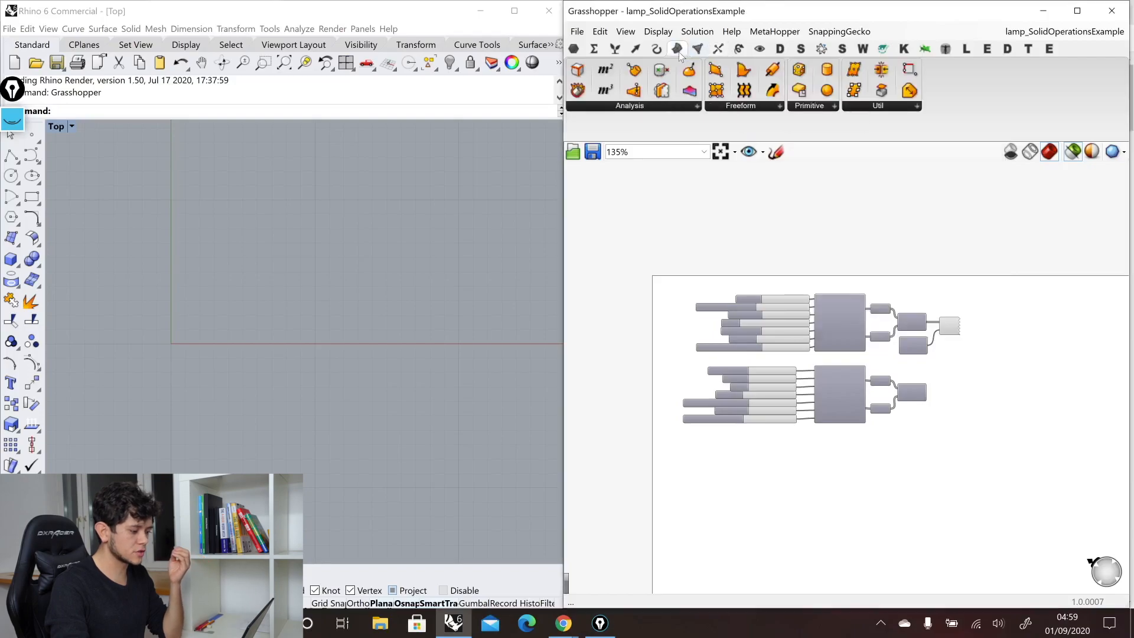
click(725, 107)
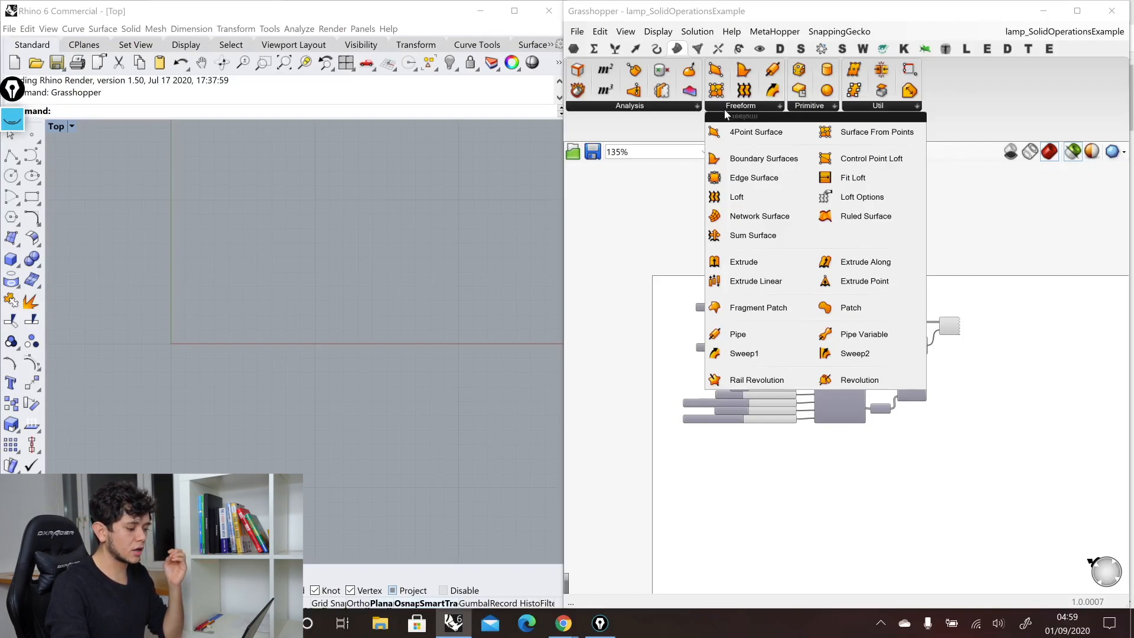
click(718, 48)
click(814, 128)
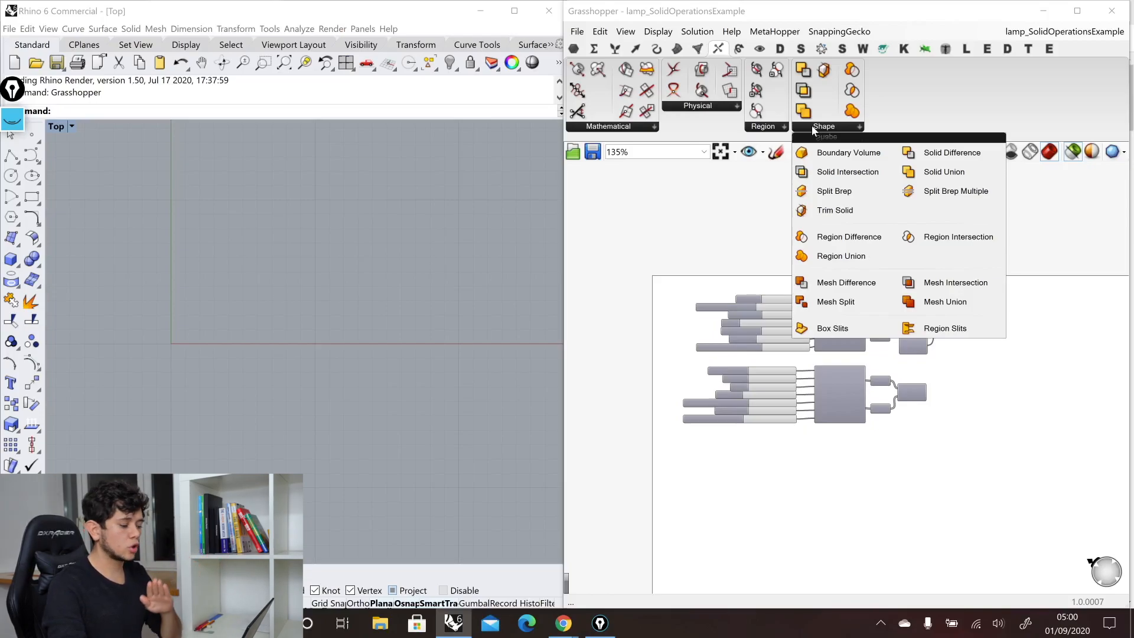
click(778, 128)
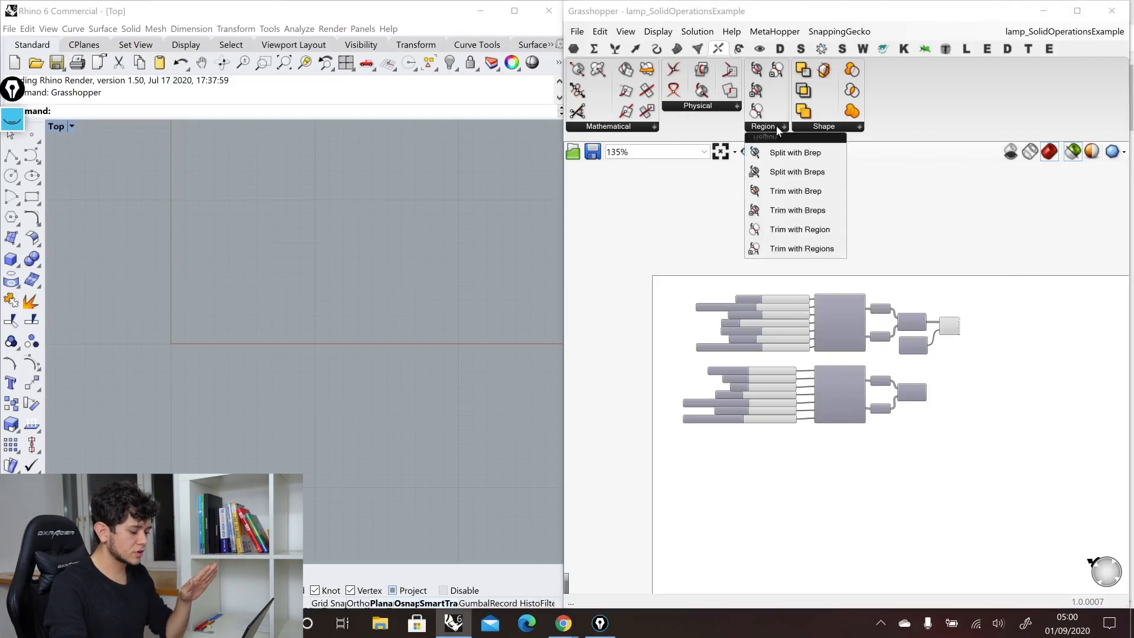
click(712, 108)
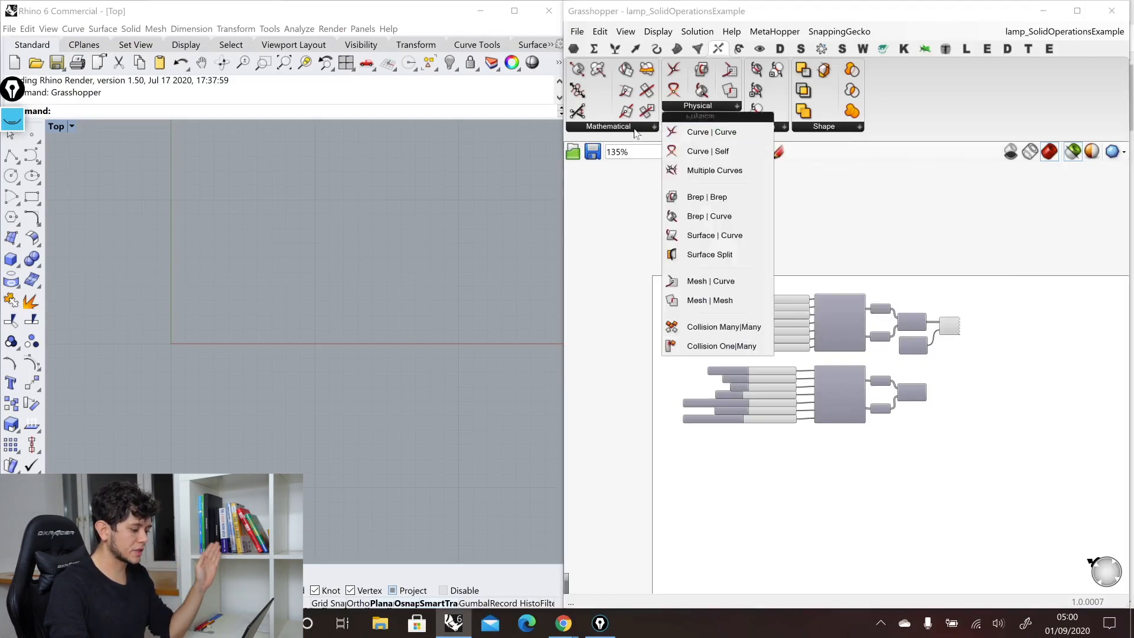
click(636, 130)
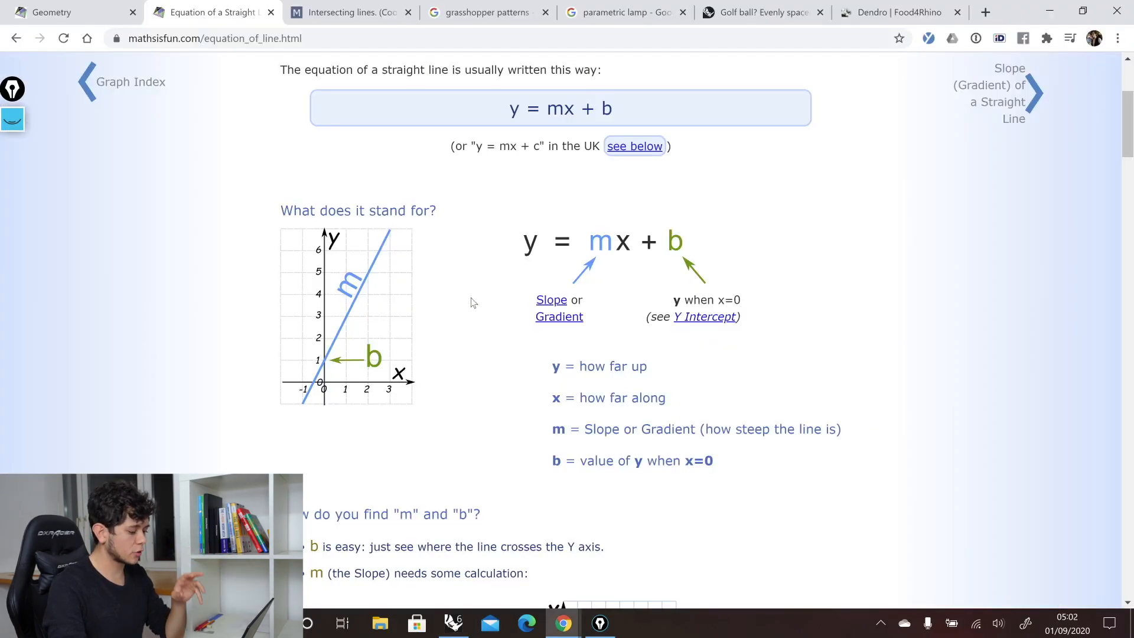
On the browser's intersecting lines page, move point B to (49,21) and point D to (21,30) in the interactive graph
click(334, 13)
scroll(447, 226, down, 2)
scroll(447, 226, down, 1)
scroll(447, 226, down, 1)
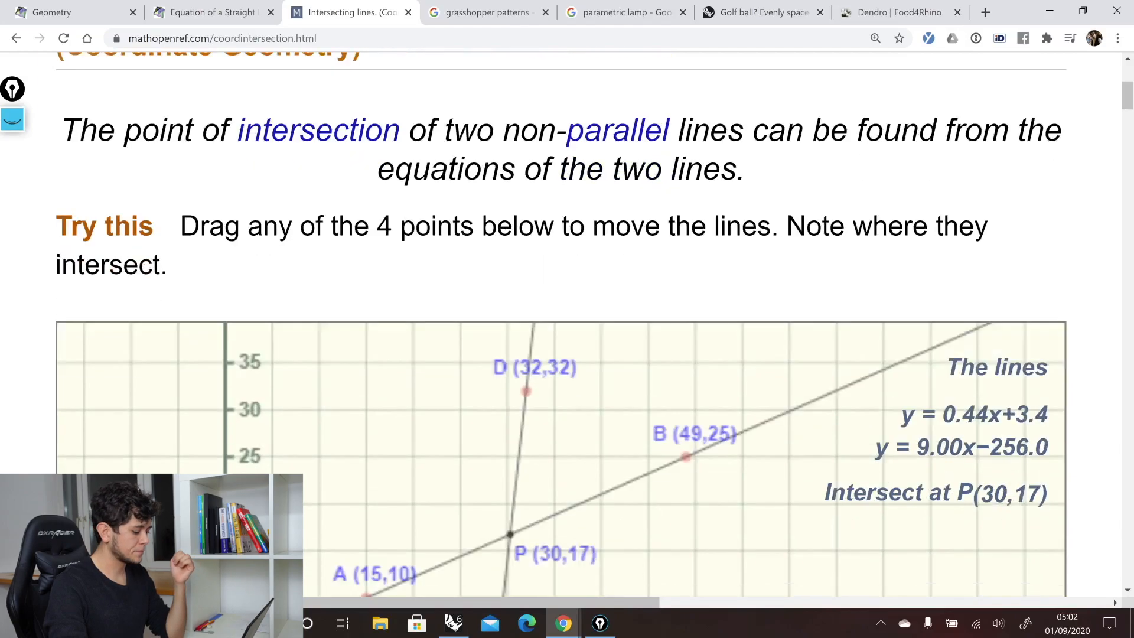
scroll(752, 374, down, 3)
scroll(688, 346, down, 1)
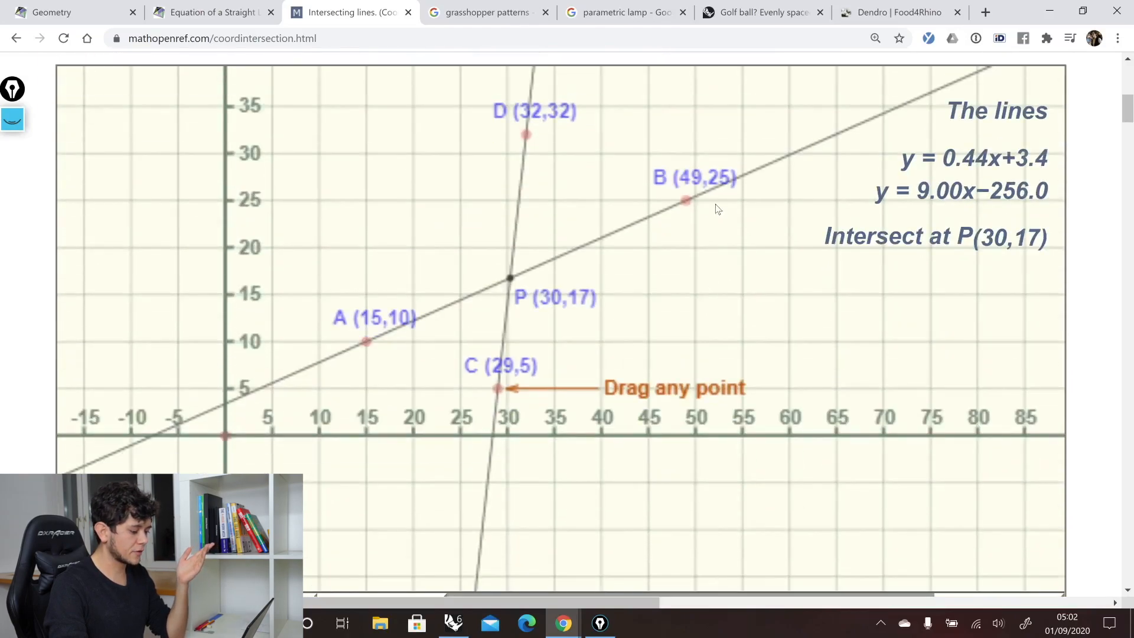
drag(685, 201, 688, 237)
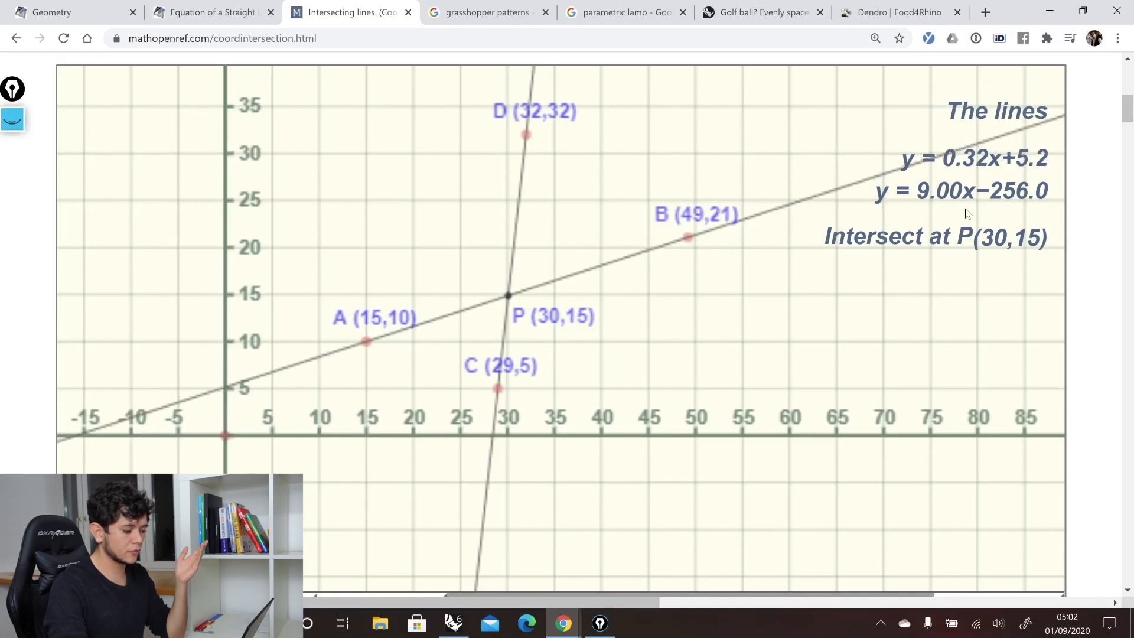
drag(525, 138, 425, 156)
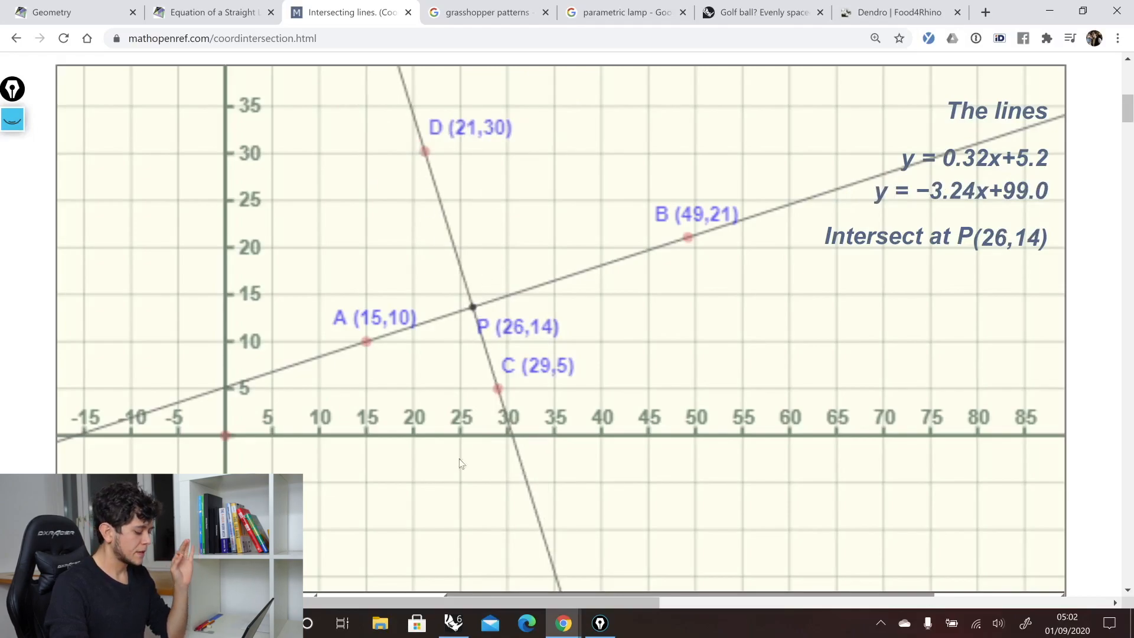
Review Grasshopper's Mathematical intersection components, and switch to the browser's Geometry page to open the Plane Geometry topic
click(453, 623)
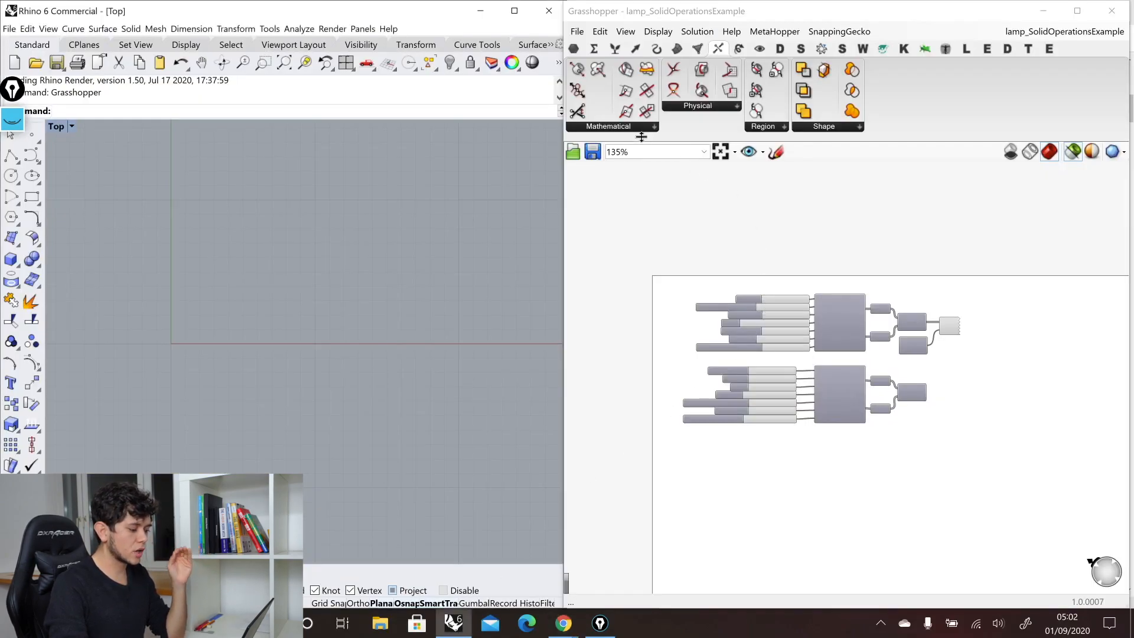
click(637, 128)
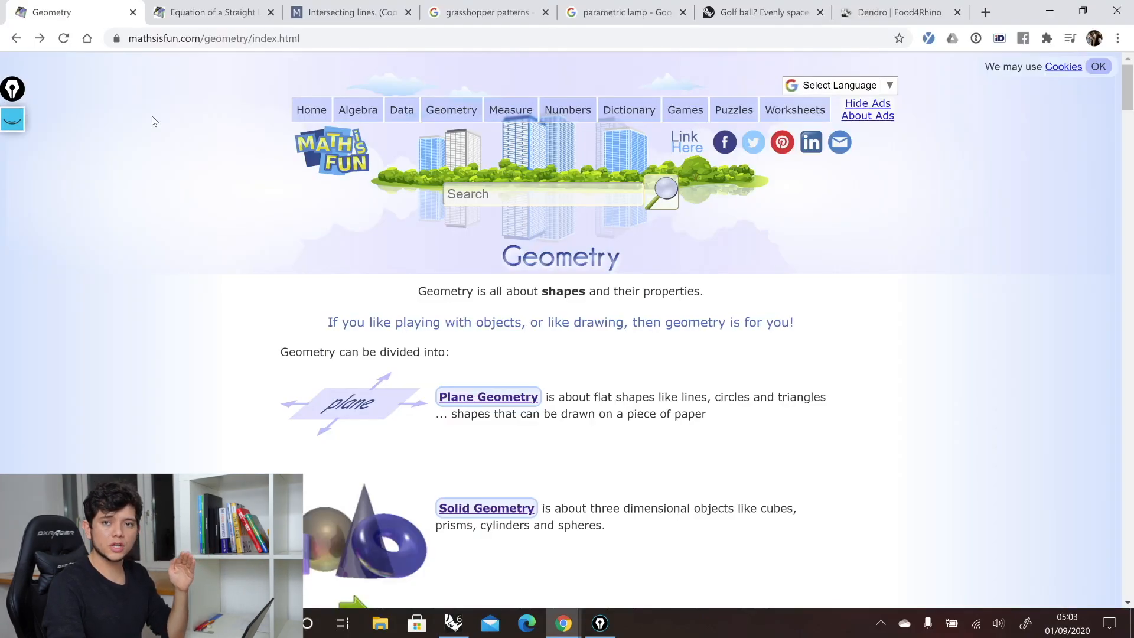
scroll(266, 283, down, 2)
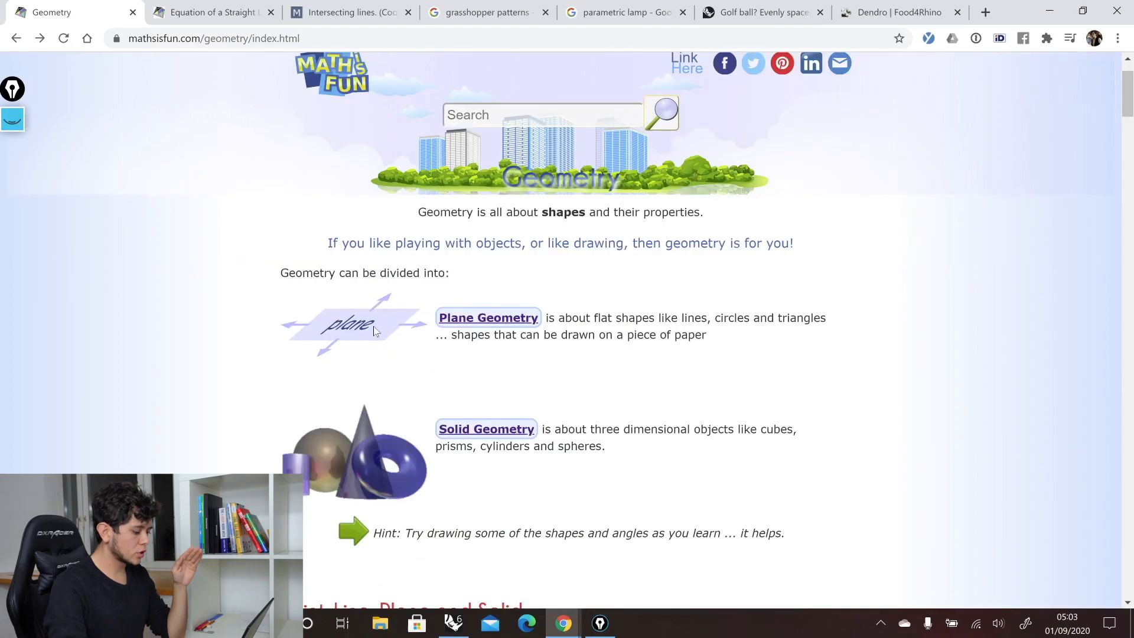
click(495, 250)
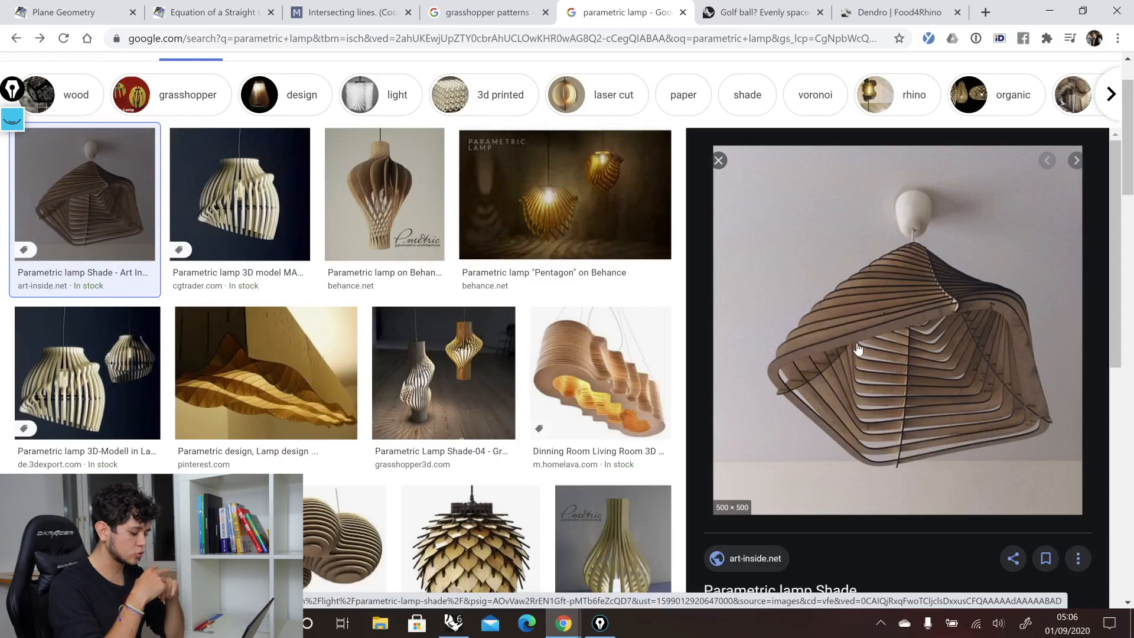
Switch to Rhino and Grasshopper, open the upper lamp cluster and examine its component network up to the Solid Difference component
click(454, 623)
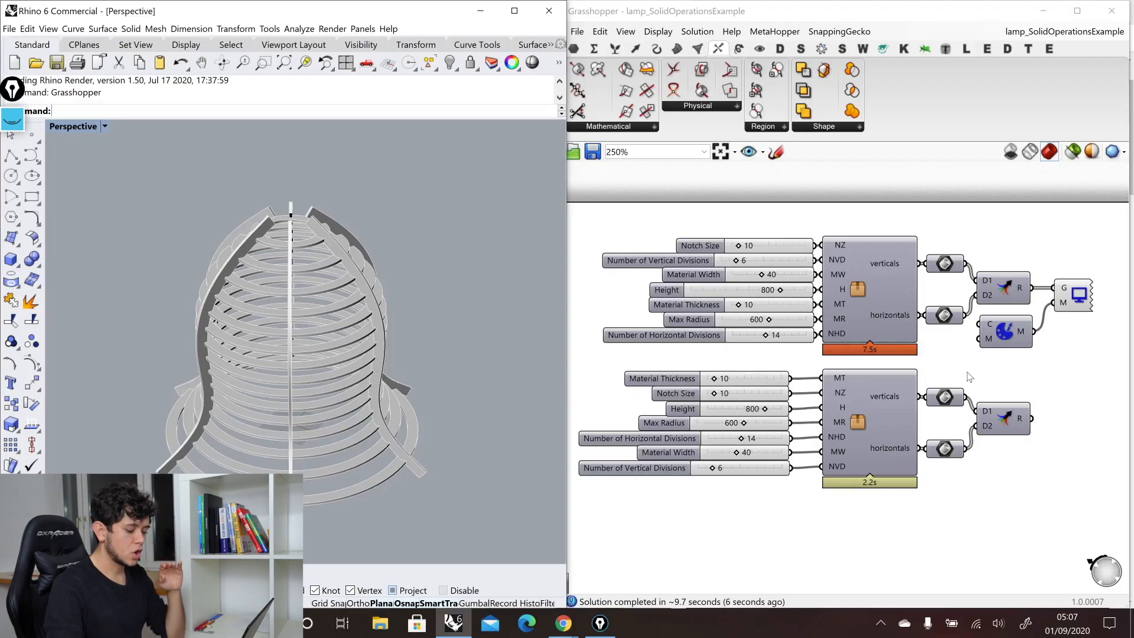
mouse_move(907, 452)
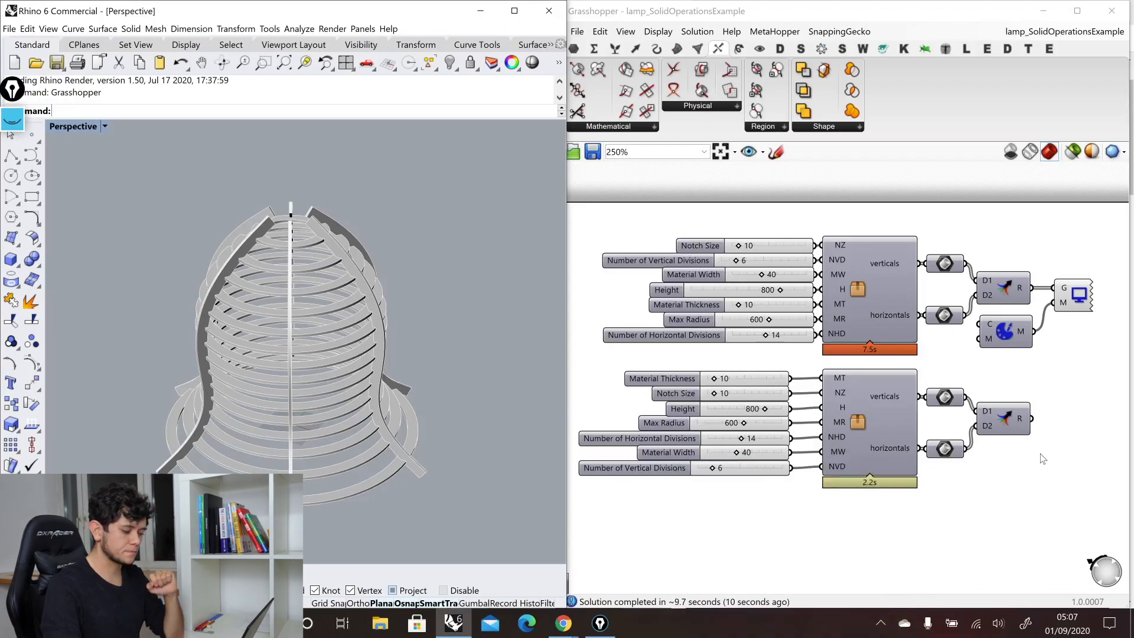
click(860, 289)
double_click(860, 289)
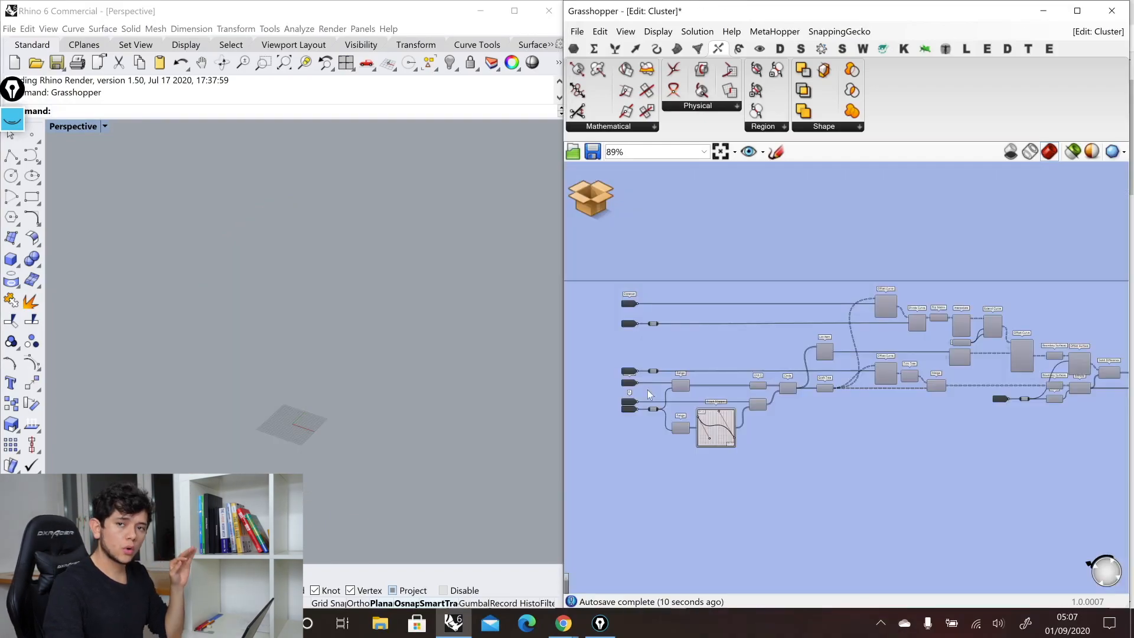
scroll(612, 378, down, 5)
scroll(959, 372, up, 4)
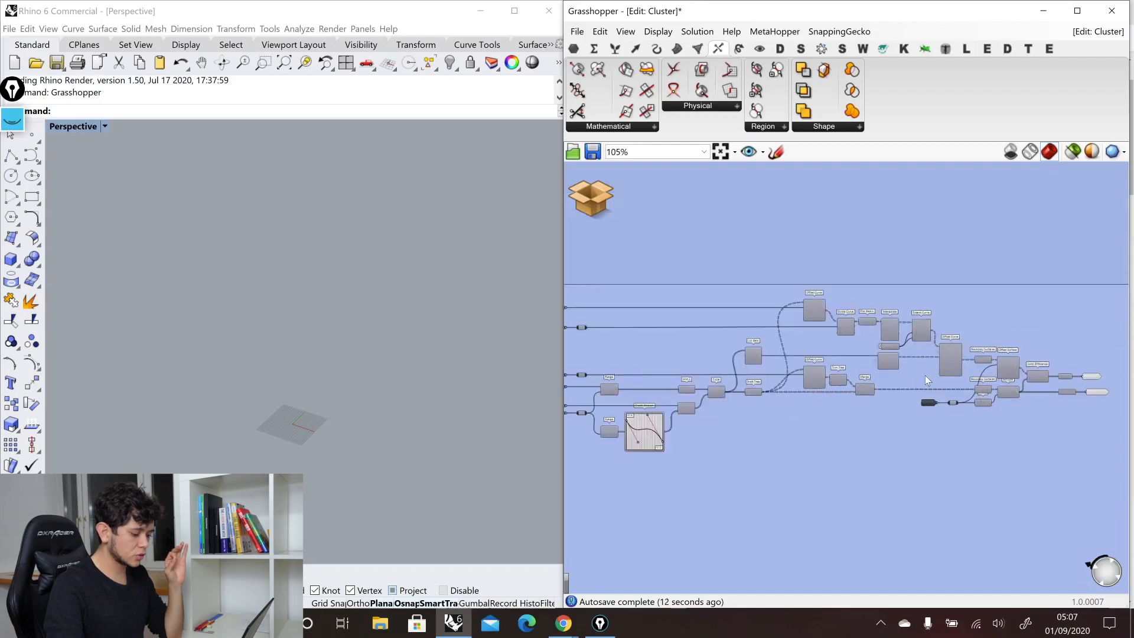
scroll(969, 366, up, 3)
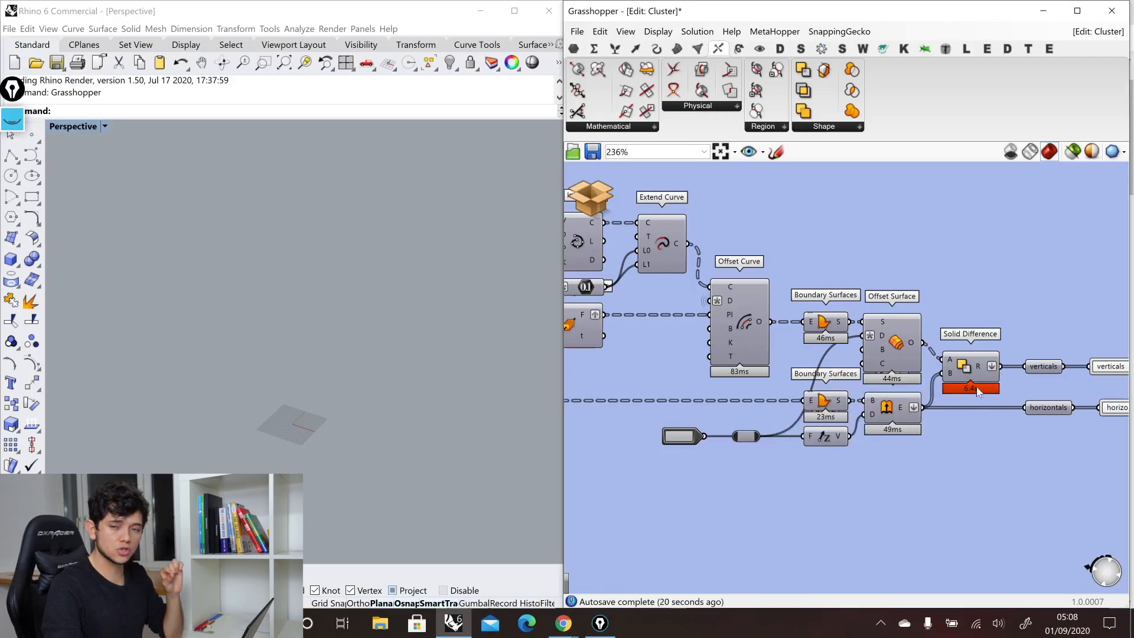
Select the Circle component fed by the Graph Mapper and limit the viewport preview to selected components
scroll(976, 388, down, 5)
scroll(652, 415, up, 2)
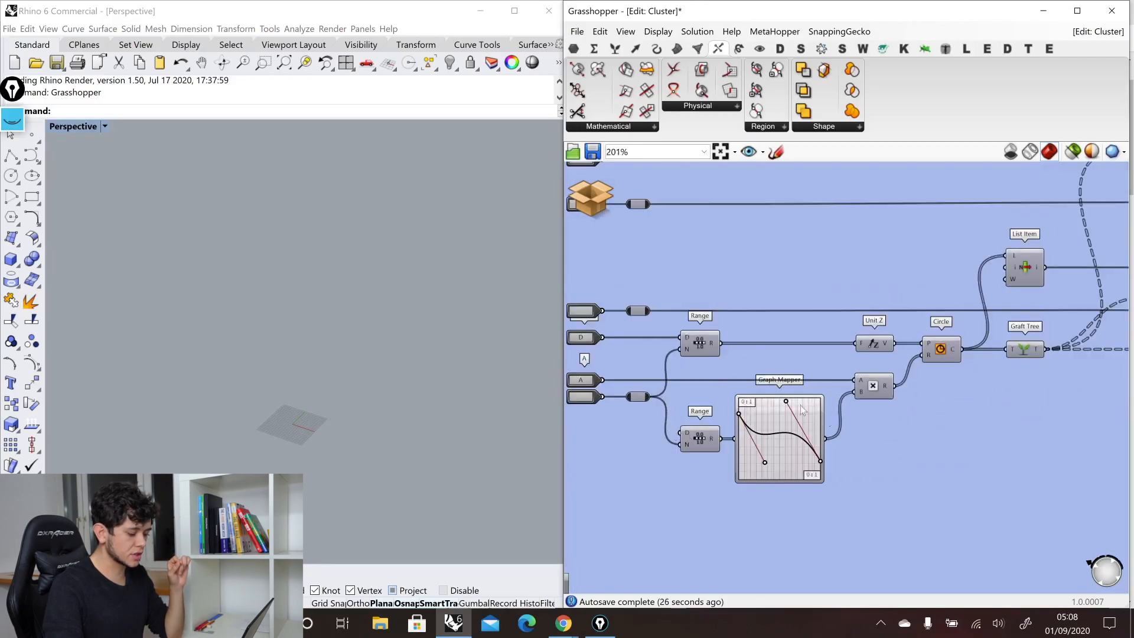
click(940, 350)
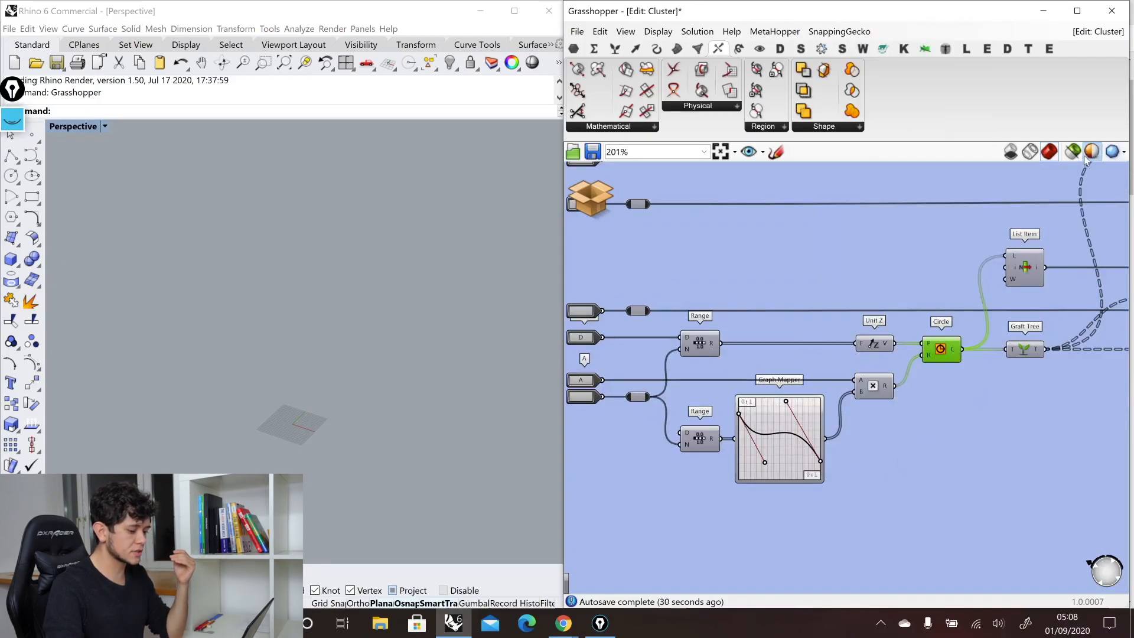
Preview the horizontal ring stages one by one: the Merge, the lower Boundary Surfaces and the Extrude components
scroll(809, 401, down, 3)
scroll(968, 383, up, 2)
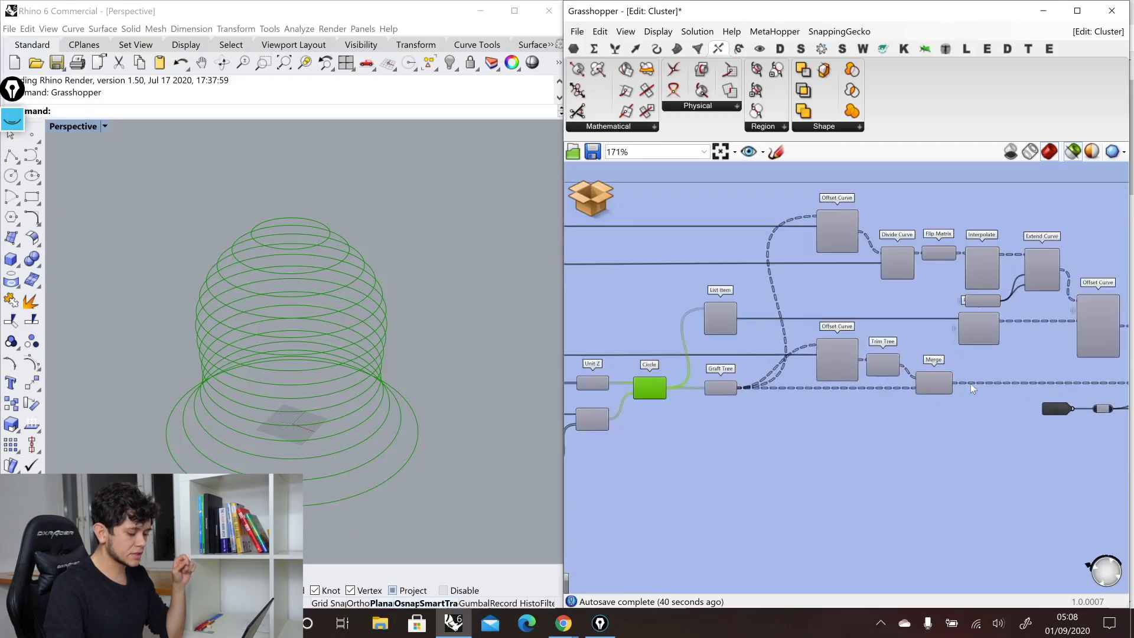
click(943, 385)
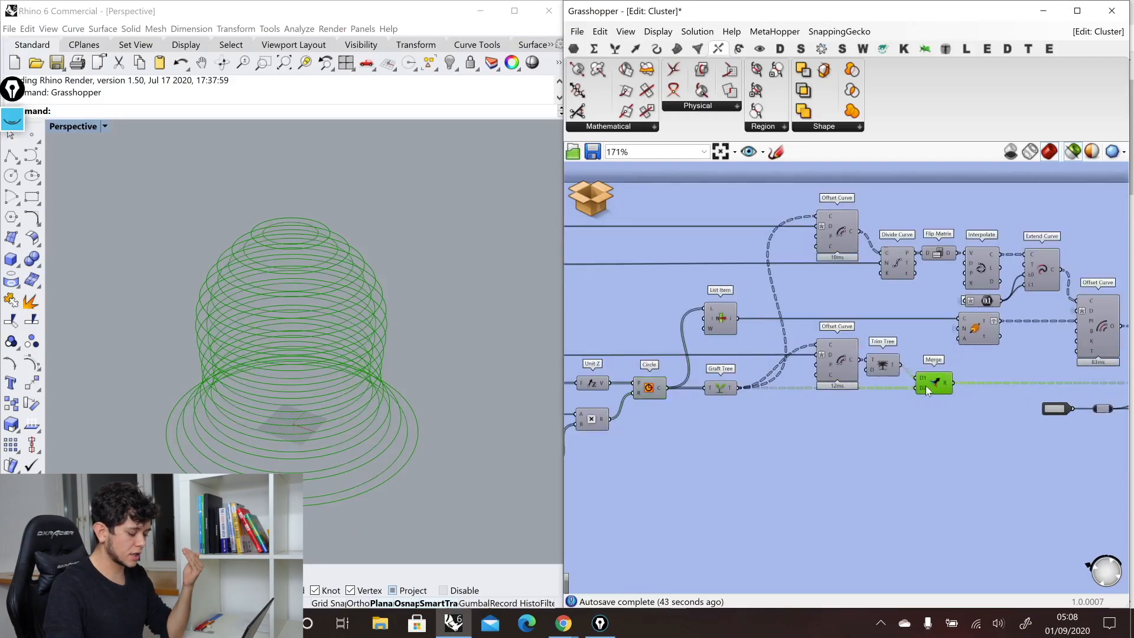
scroll(691, 365, down, 2)
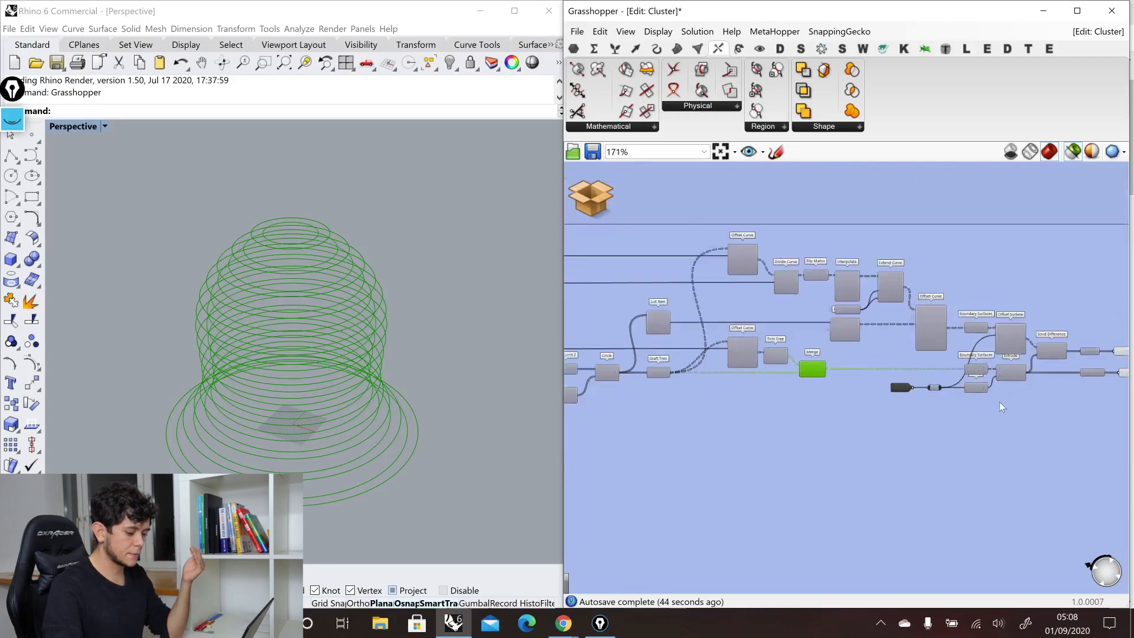
scroll(995, 403, up, 2)
click(971, 357)
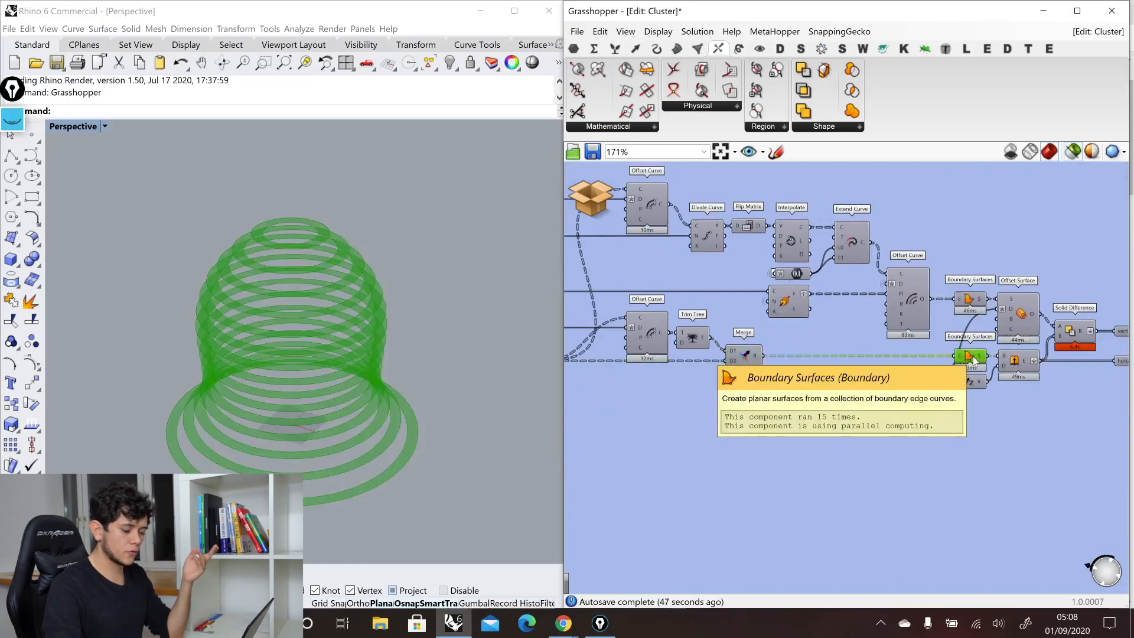
click(1020, 366)
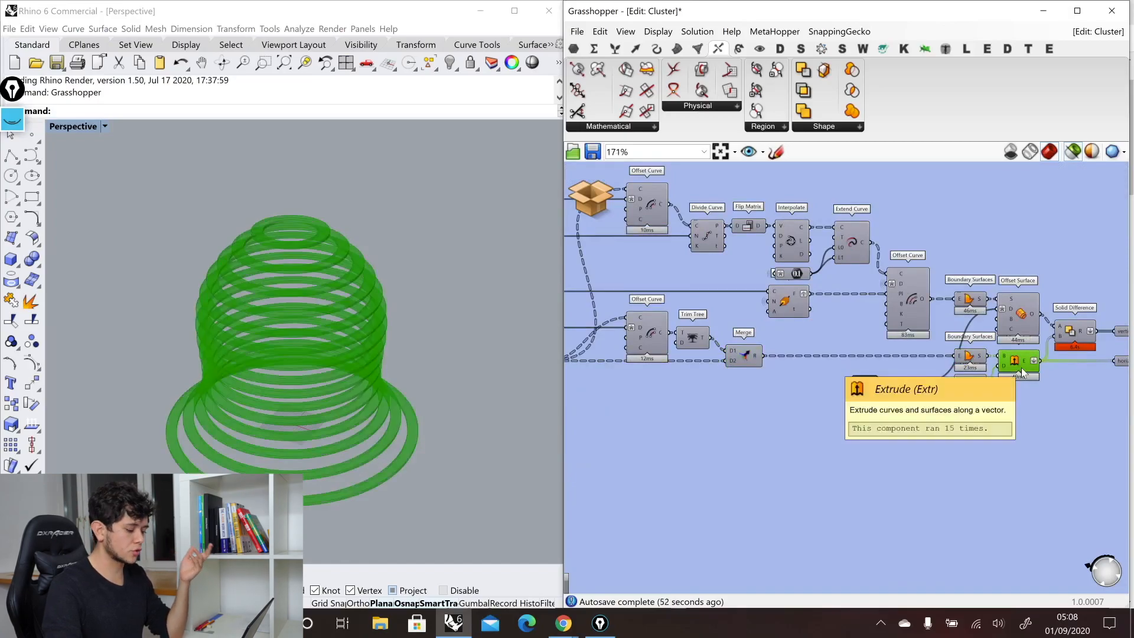
Preview the vertical rib stages one by one: the upper Offset Curve, Divide Curve and Interpolate components
scroll(1029, 427, up, 1)
click(807, 248)
scroll(820, 289, up, 2)
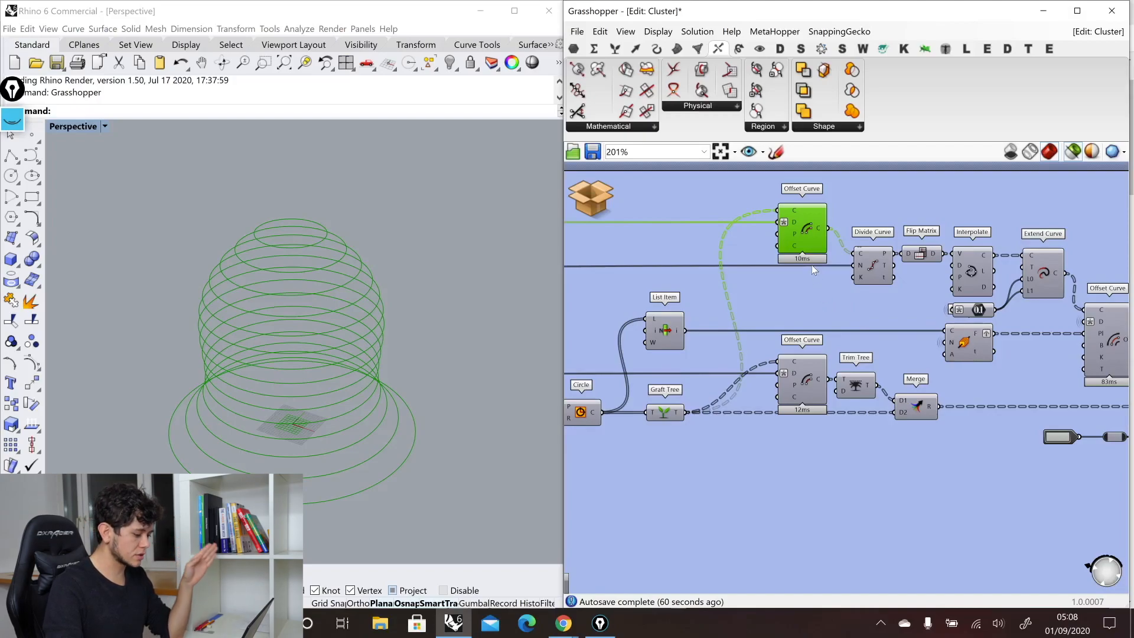
click(870, 278)
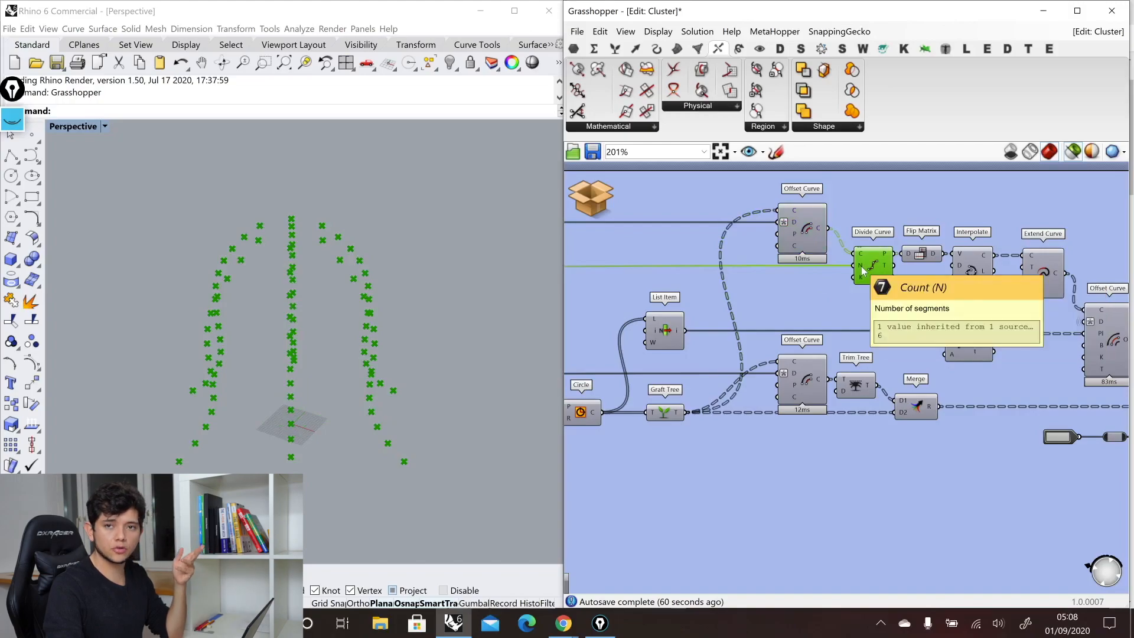
scroll(687, 303, down, 2)
scroll(1040, 288, up, 3)
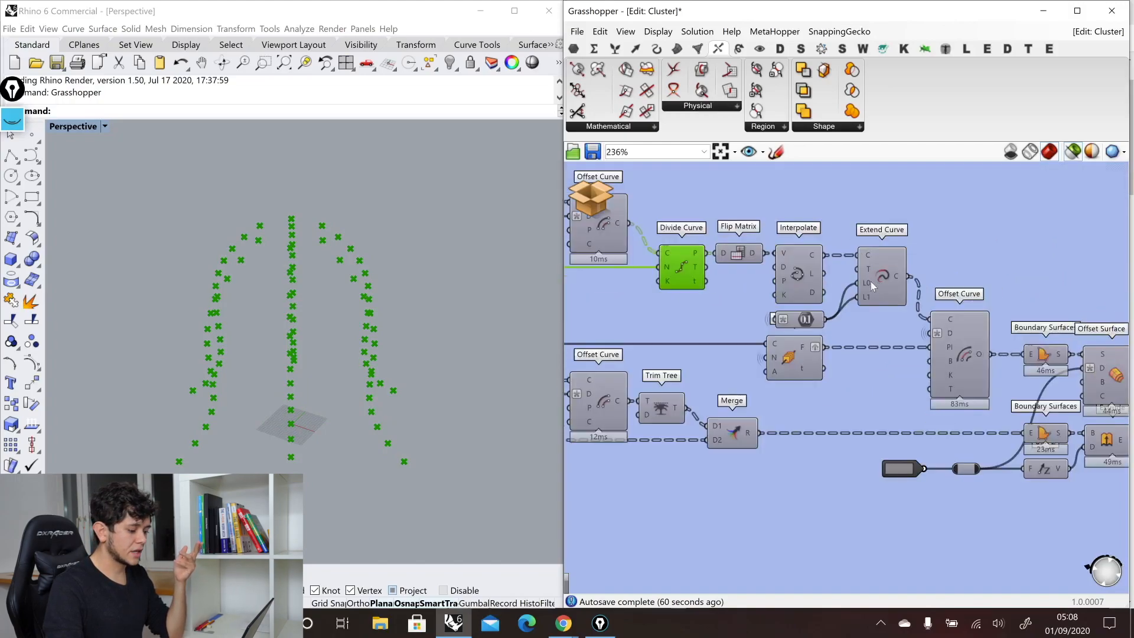
click(807, 278)
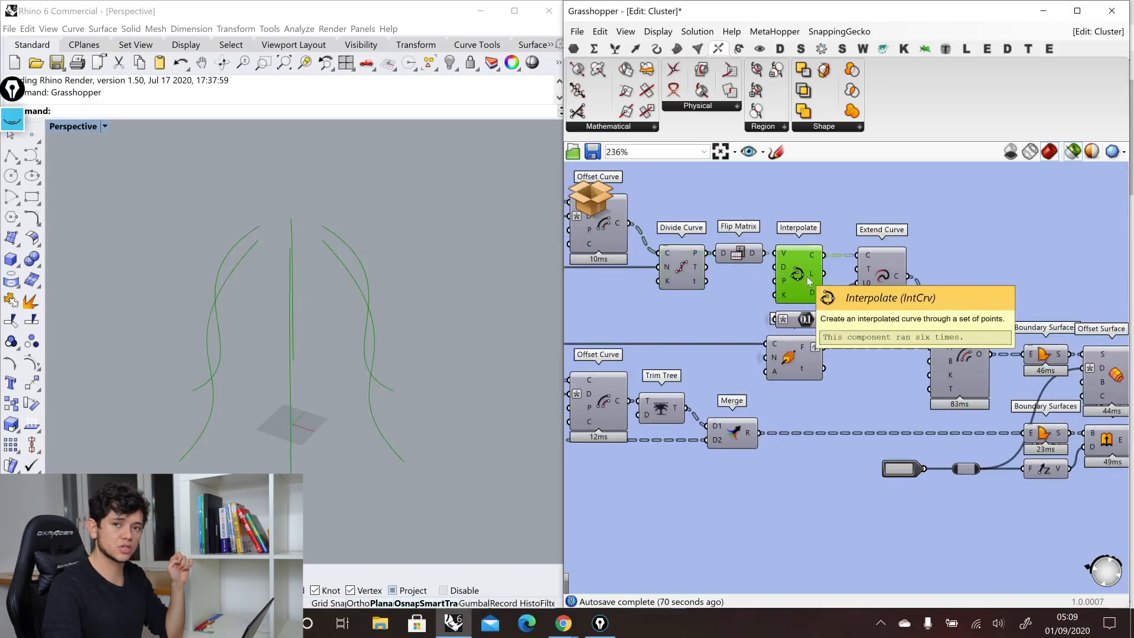
Preview the ribs' Offset Curve and Offset Surface components, and compare them with the rings' Extrude component feeding the Solid Difference
scroll(679, 278, down, 1)
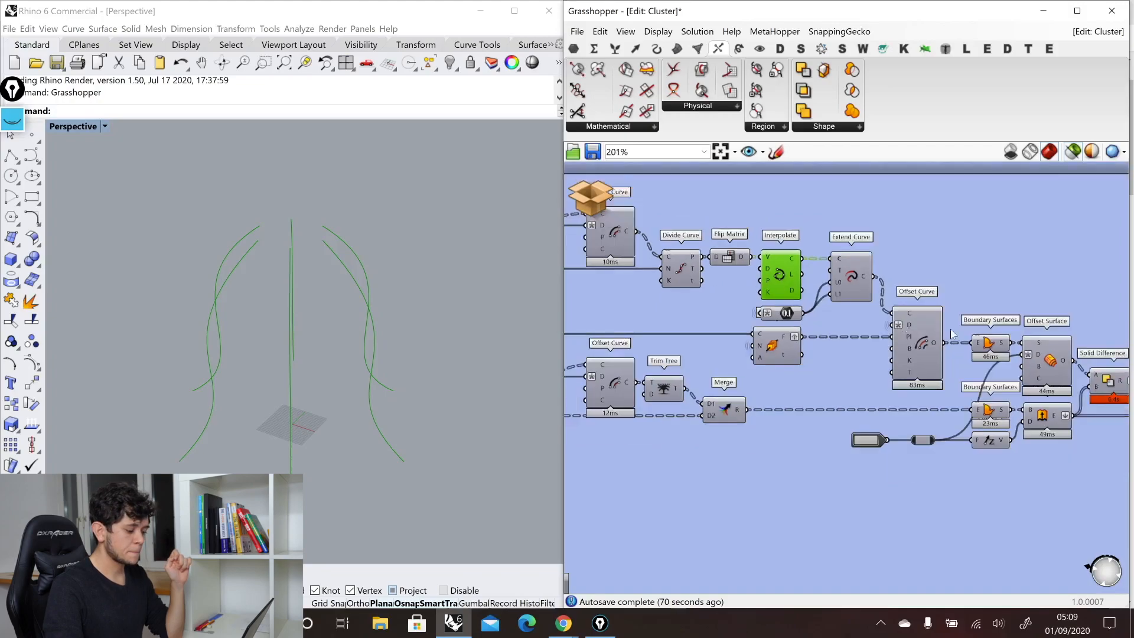
click(935, 349)
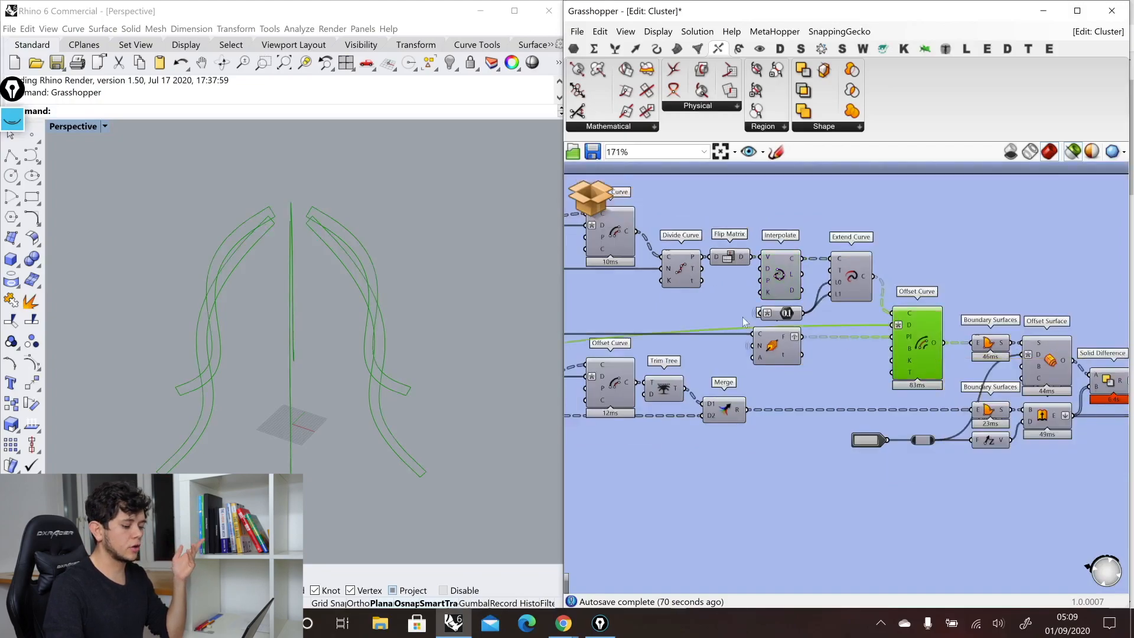
scroll(938, 347, down, 2)
scroll(947, 343, up, 3)
click(909, 354)
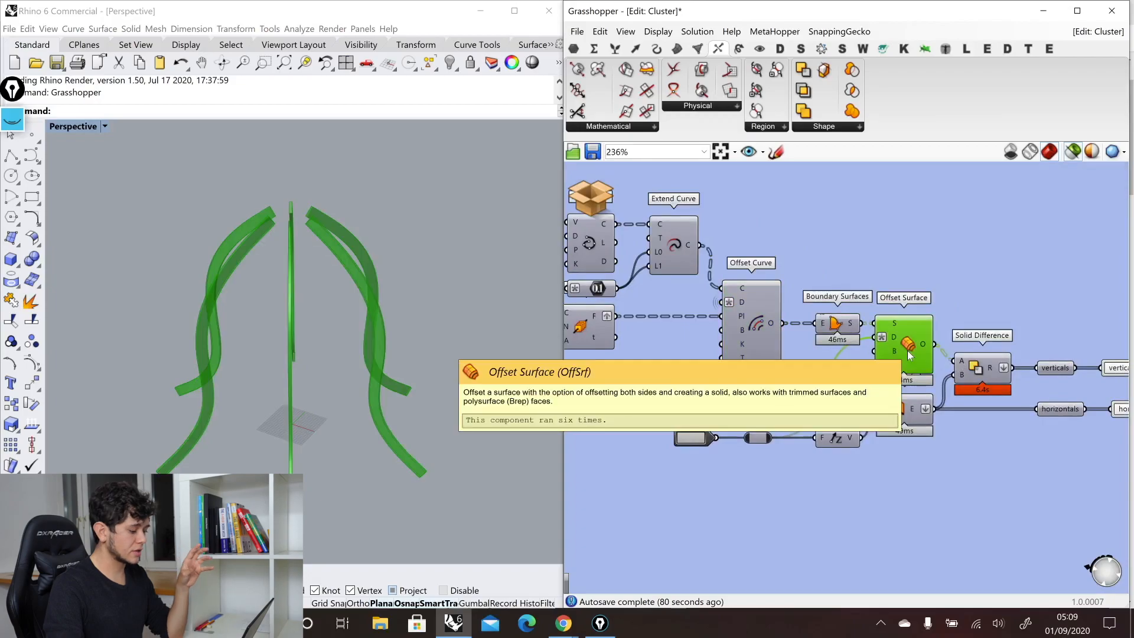
click(908, 416)
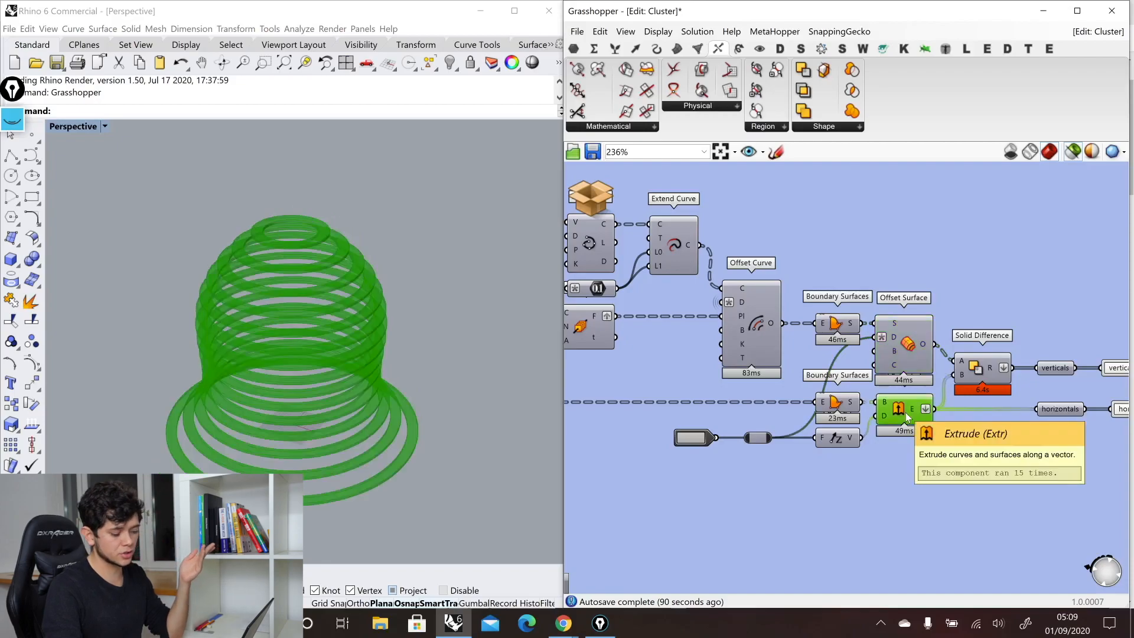
Preview the Solid Difference component's output and examine the notches cut into the vertical ribs
click(980, 367)
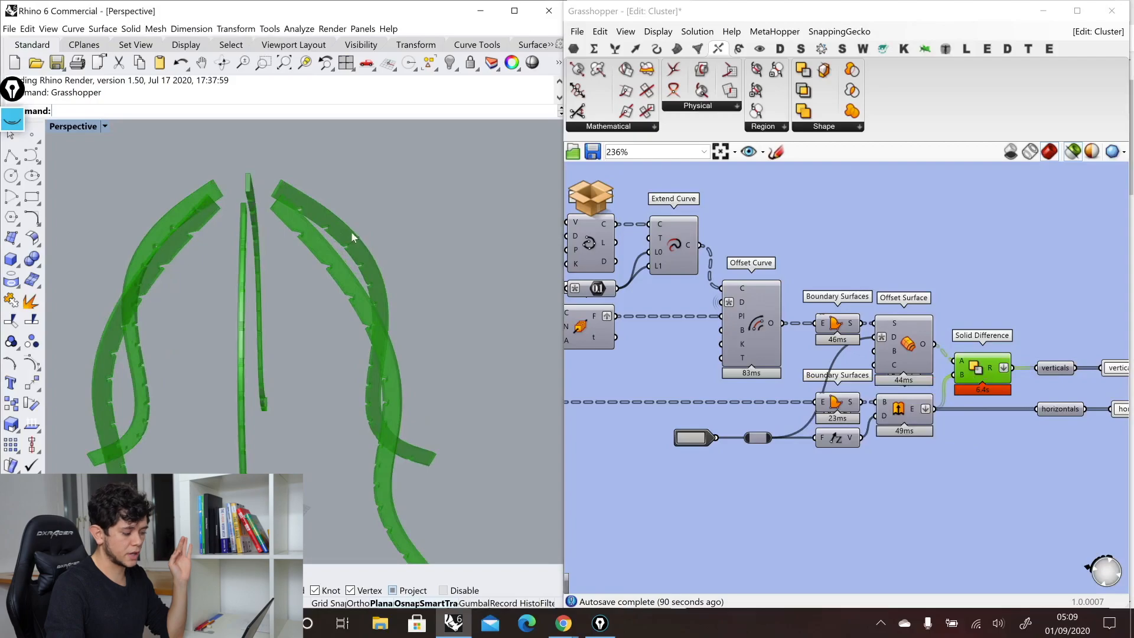
scroll(354, 228, up, 5)
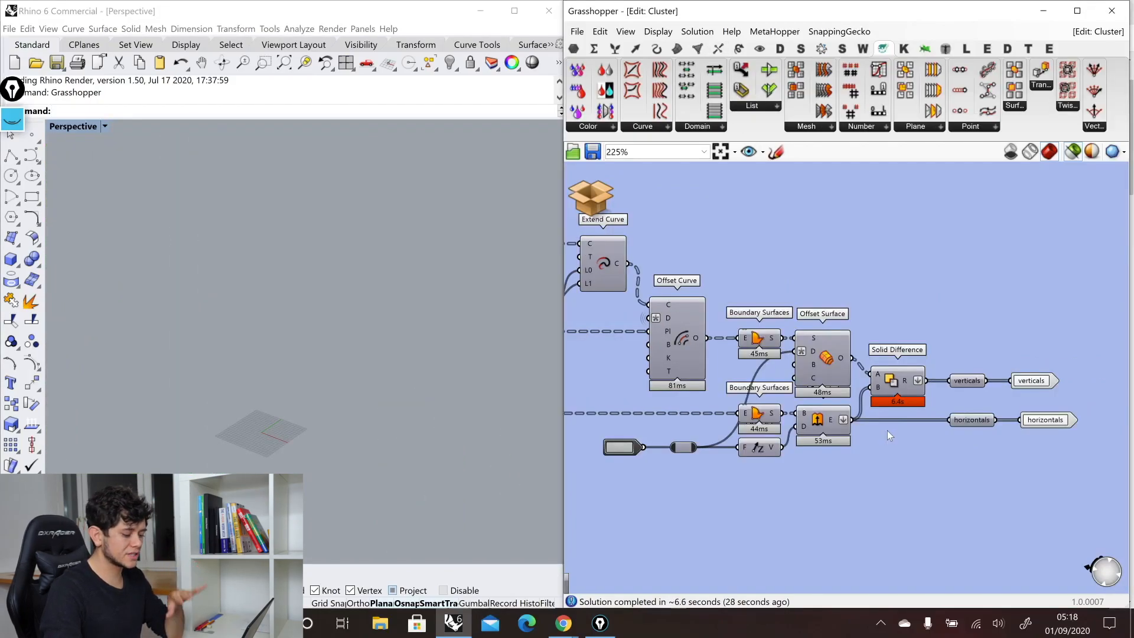
click(899, 395)
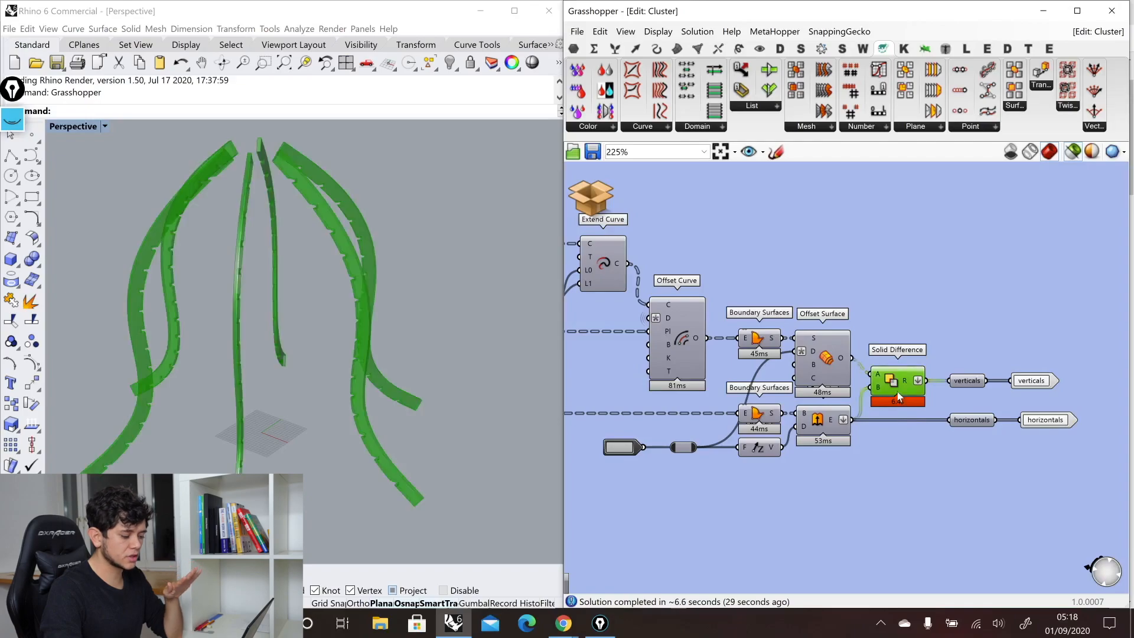
Add a List Item component and feed its list input from the Offset Surface output
double_click(920, 334)
text(item)
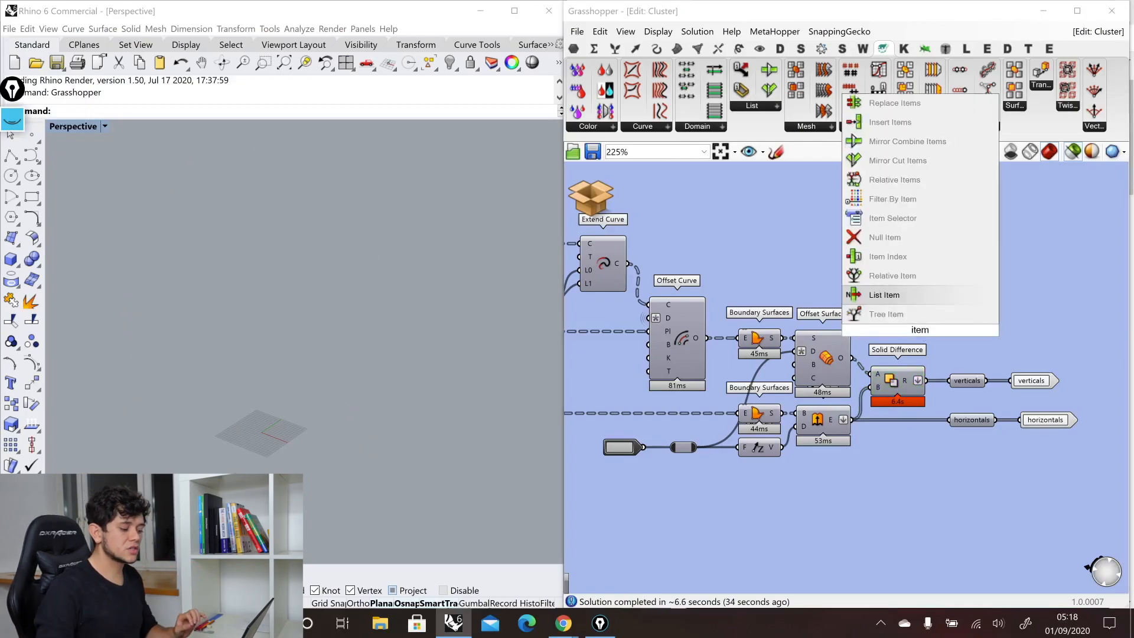
key(Return)
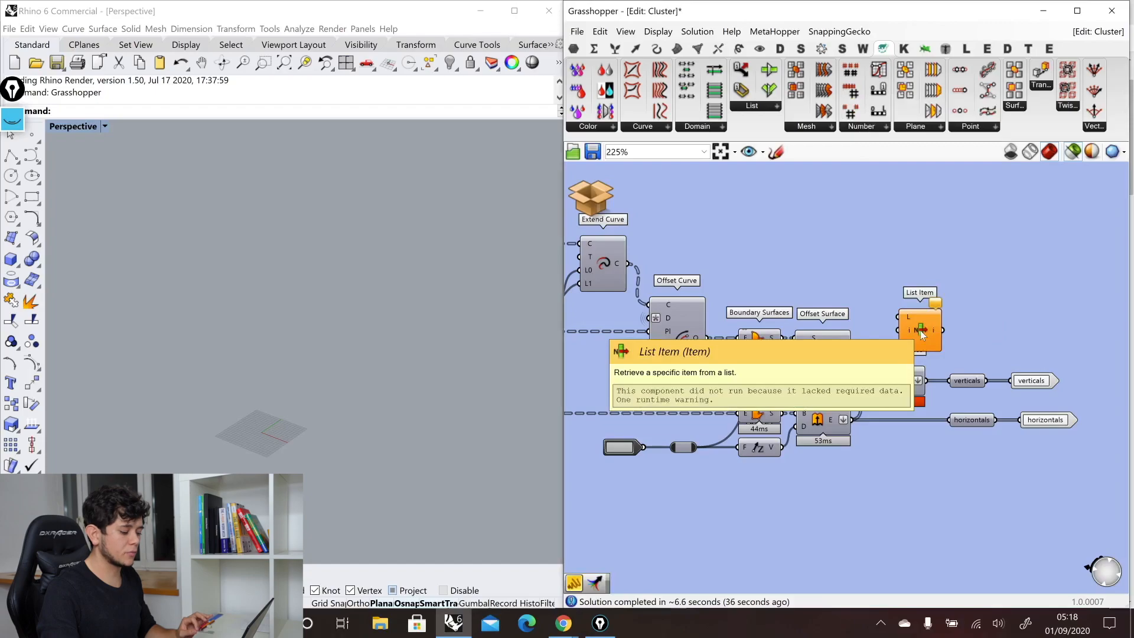
click(842, 367)
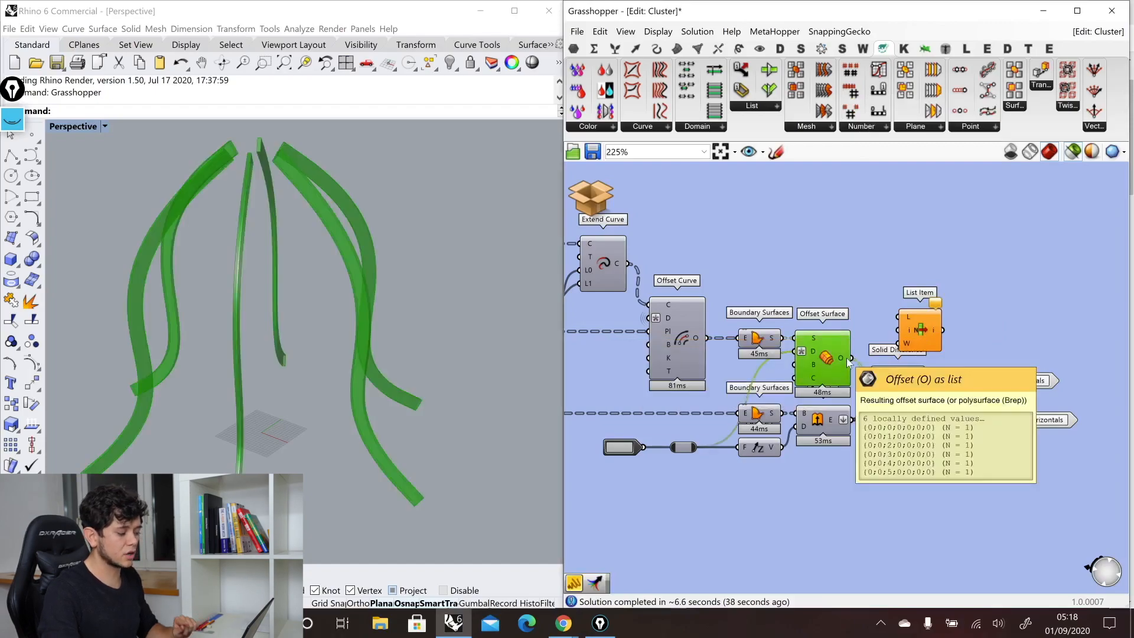
drag(866, 352, 893, 317)
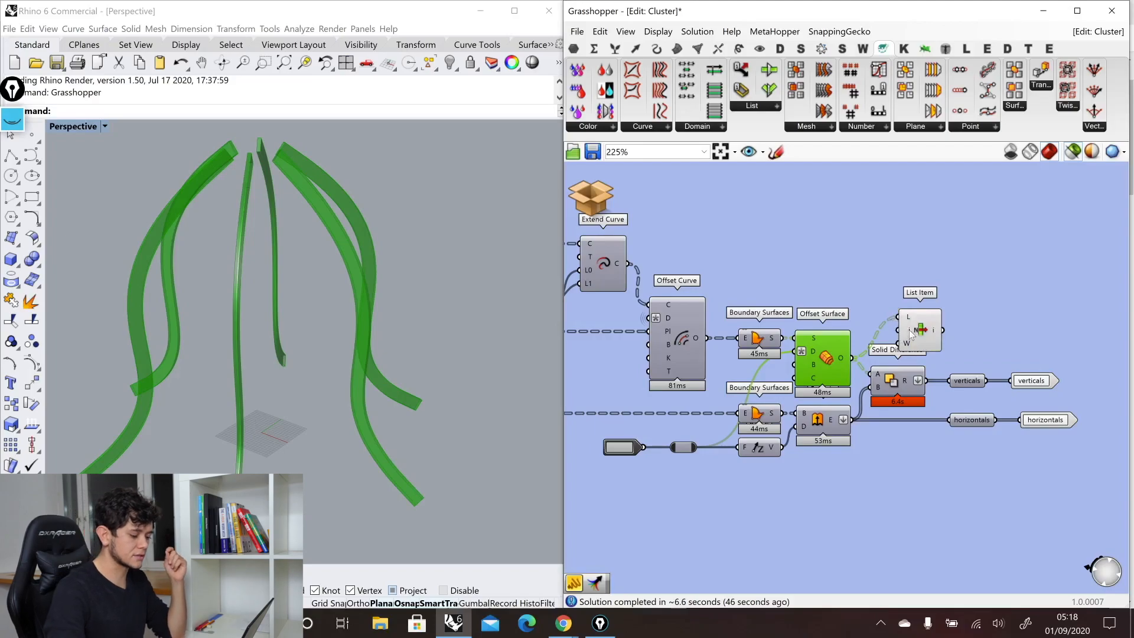
Flatten the List Item's list input and connect its item output to input A of the Solid Difference
click(920, 322)
right_click(907, 316)
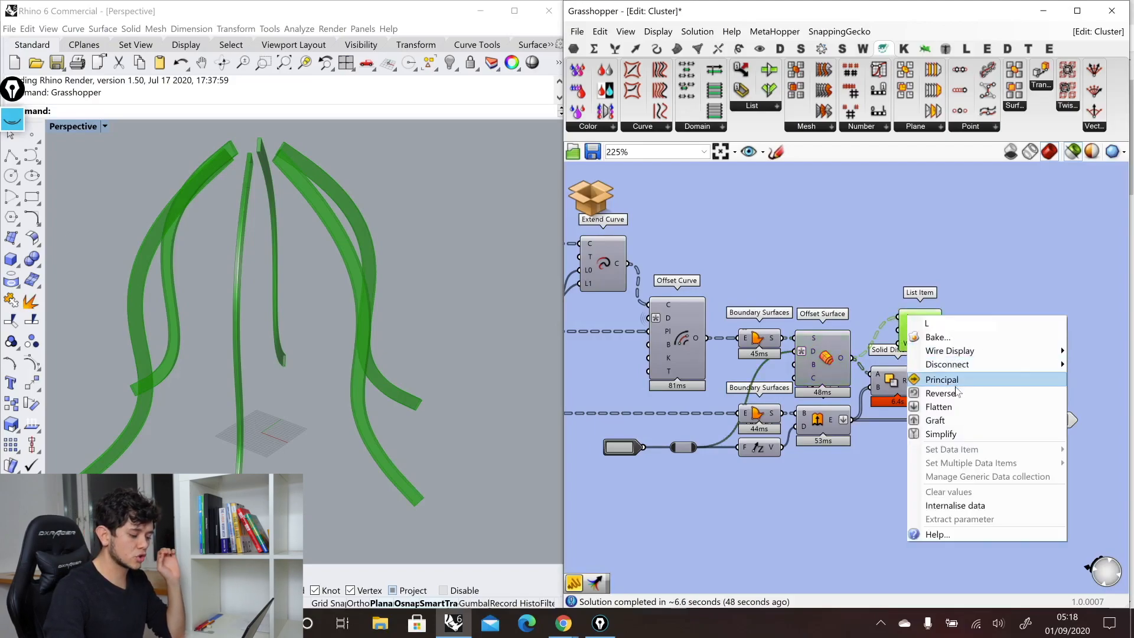
click(942, 406)
drag(944, 334, 879, 375)
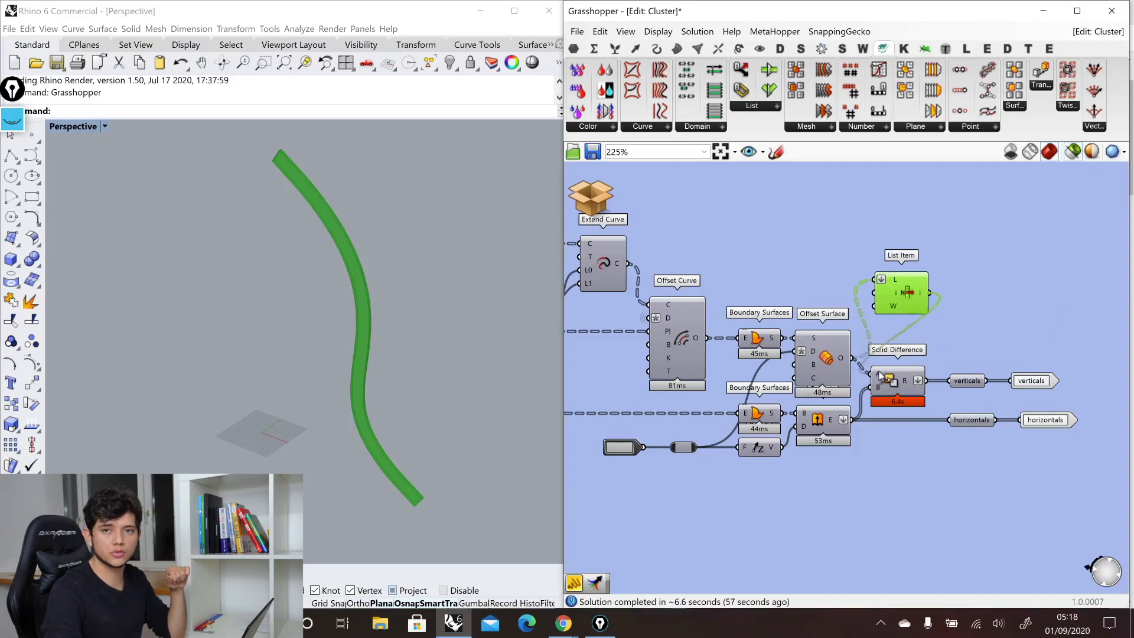
mouse_move(923, 372)
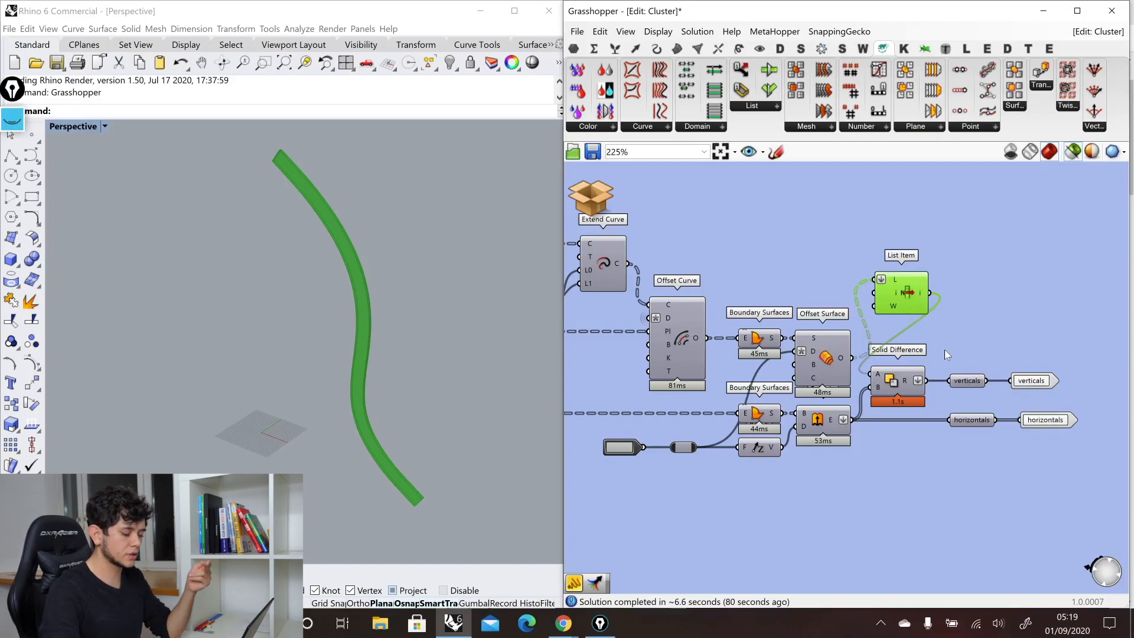
Return to the main lamp definition and open the lower cluster to inspect its components
click(673, 345)
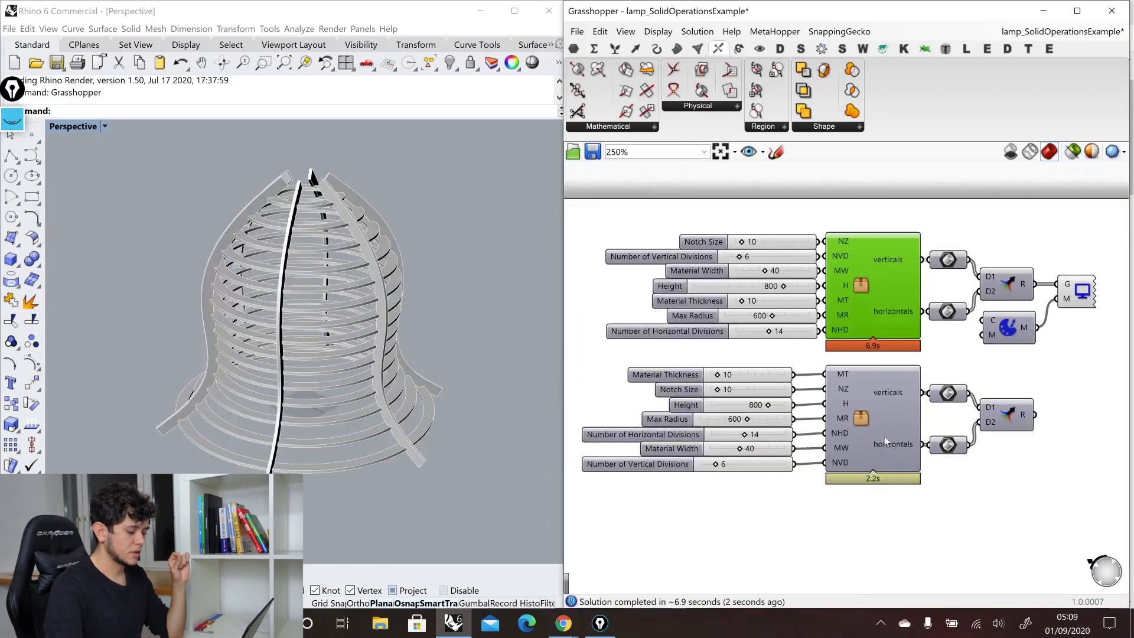
click(863, 409)
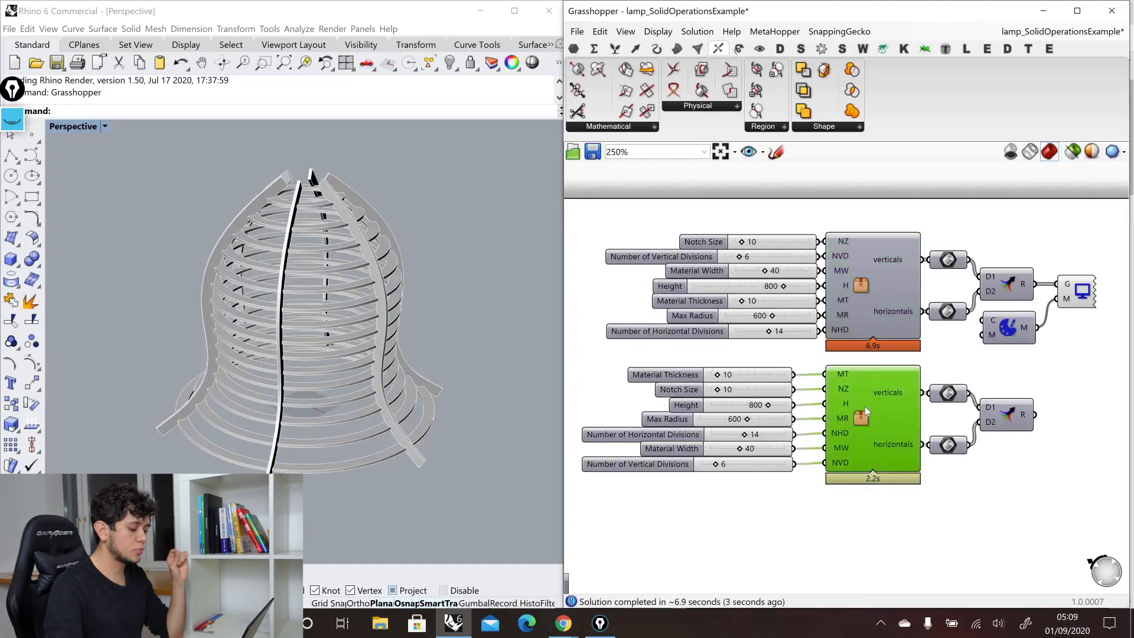
double_click(865, 406)
scroll(847, 406, up, 5)
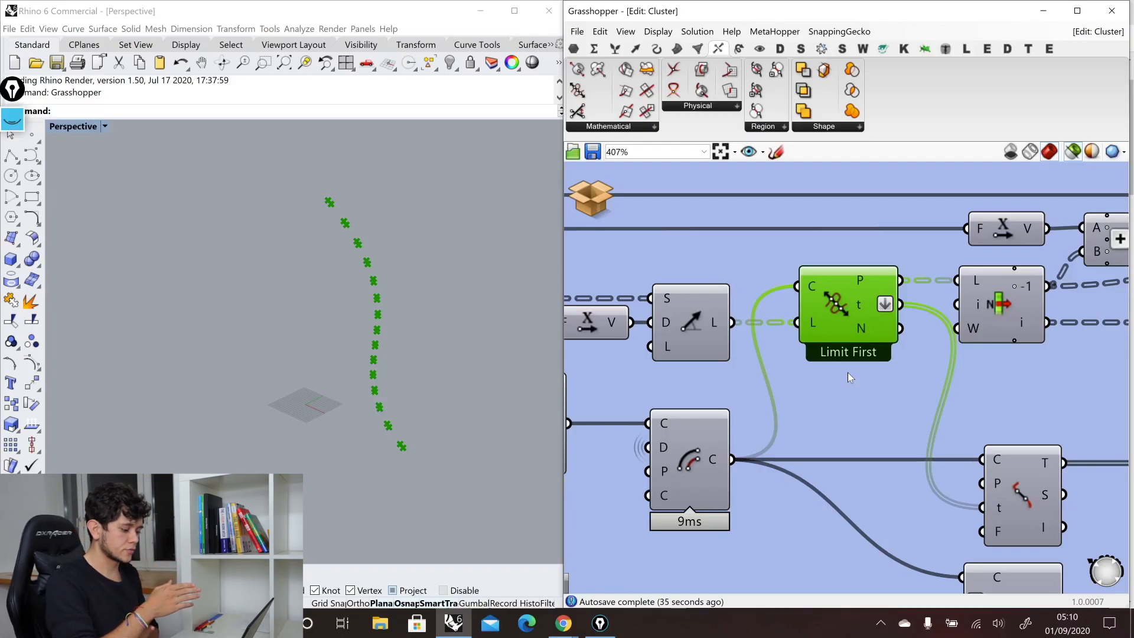
Preview the profile curve's Interpolate and Extend Curve components in the lower cluster
scroll(1029, 353, down, 6)
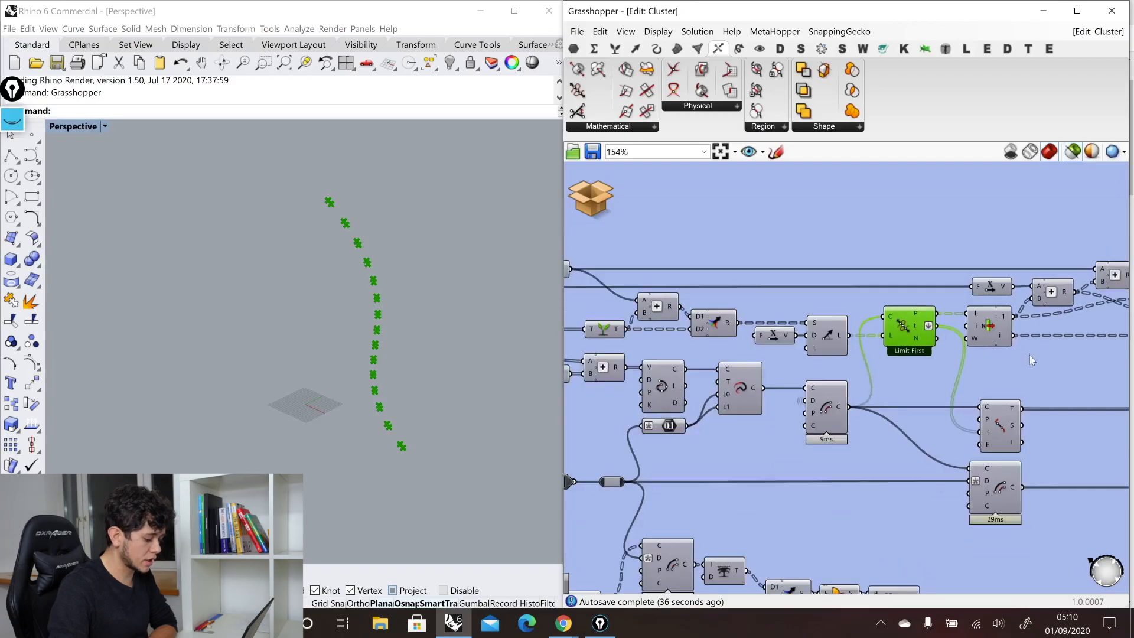
scroll(660, 396, up, 2)
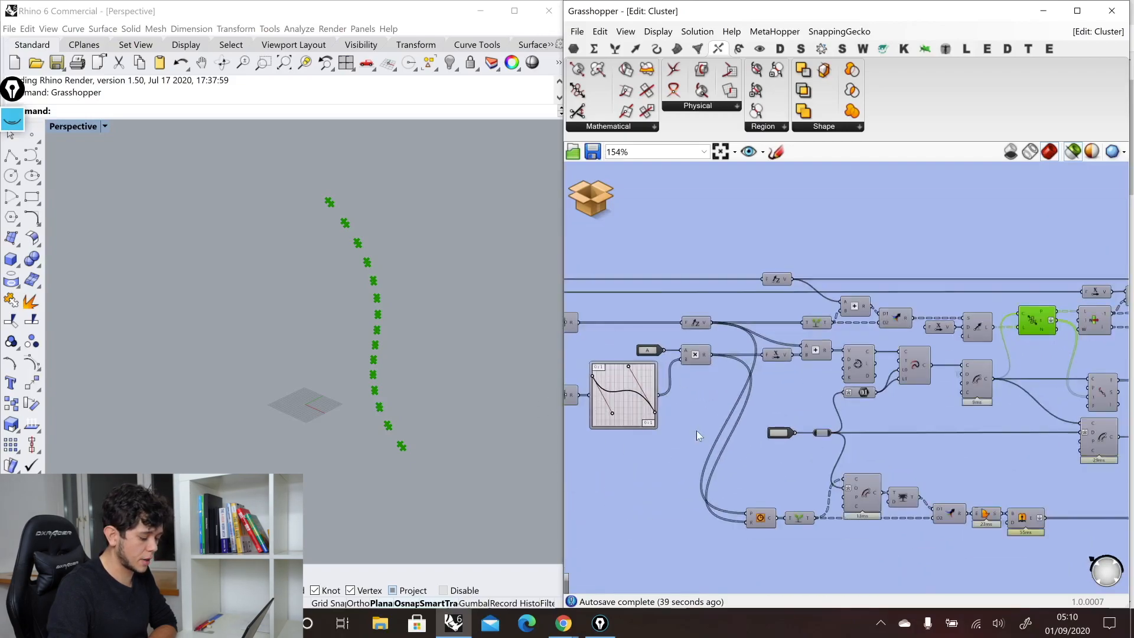
scroll(696, 431, up, 2)
click(883, 361)
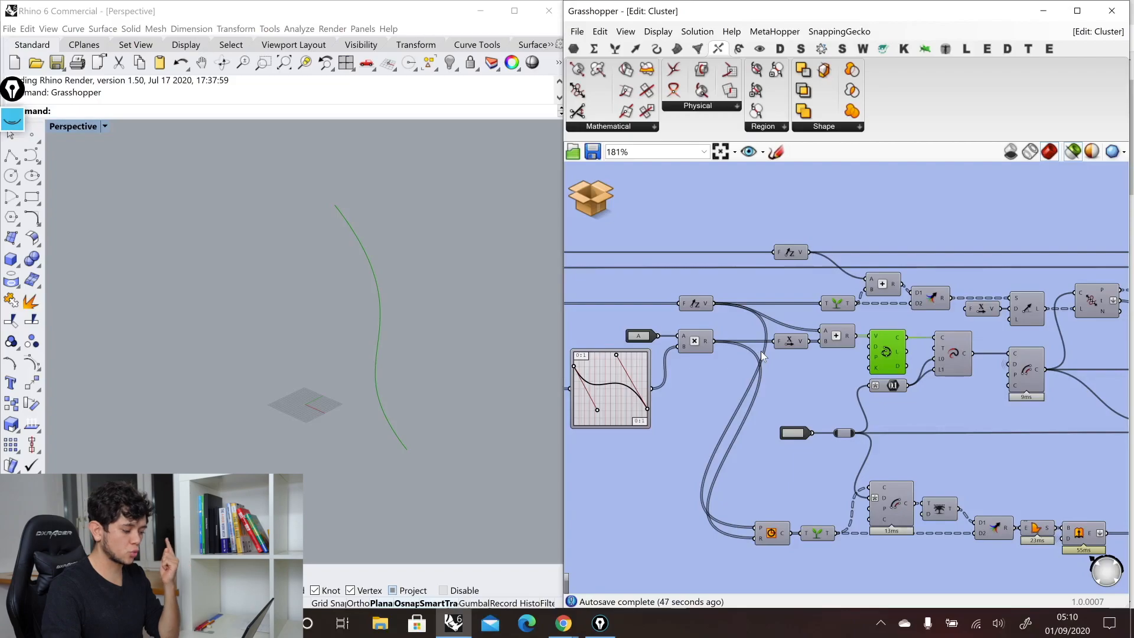
click(953, 354)
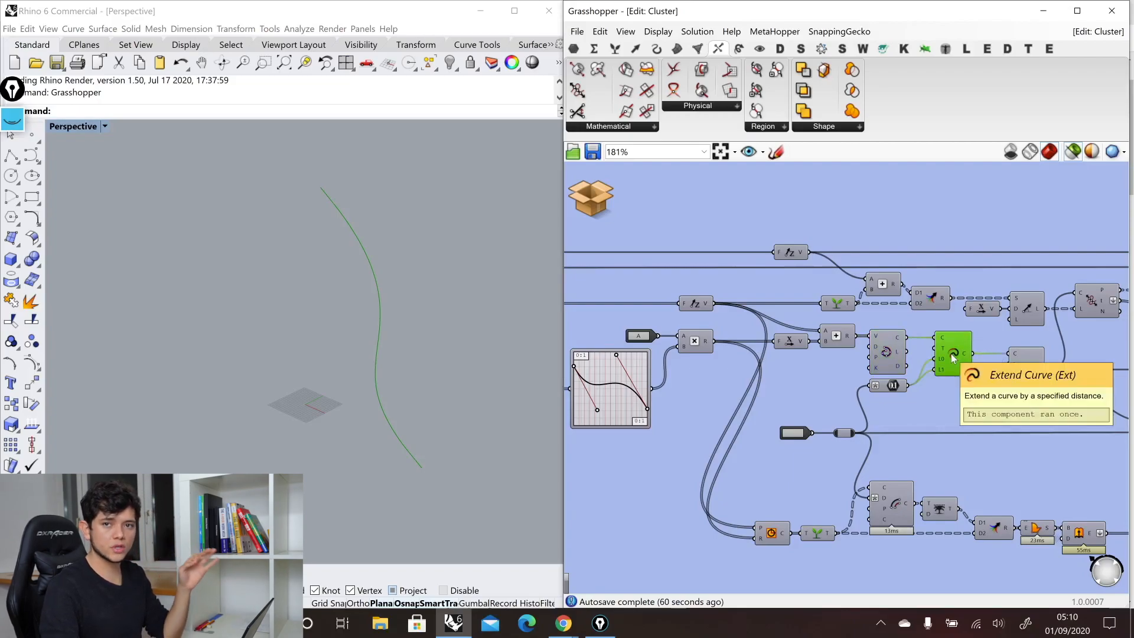
Preview the Offset Curve component fed by Extend Curve and trace its distance input back to the source
click(1029, 378)
scroll(1030, 381, down, 2)
scroll(977, 383, down, 2)
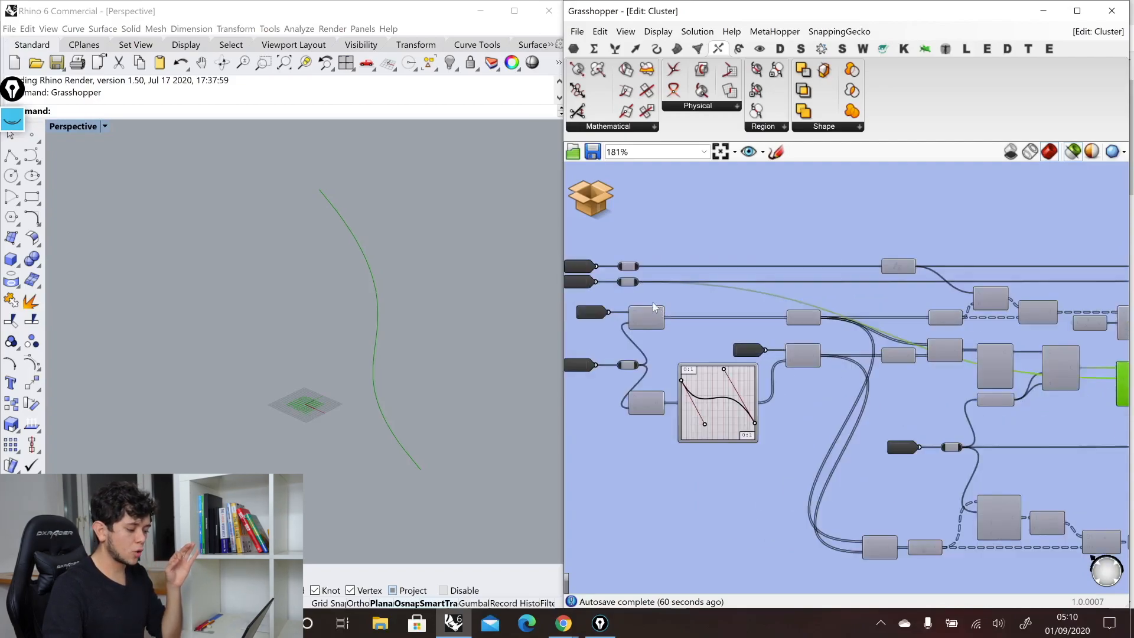
scroll(1062, 381, up, 4)
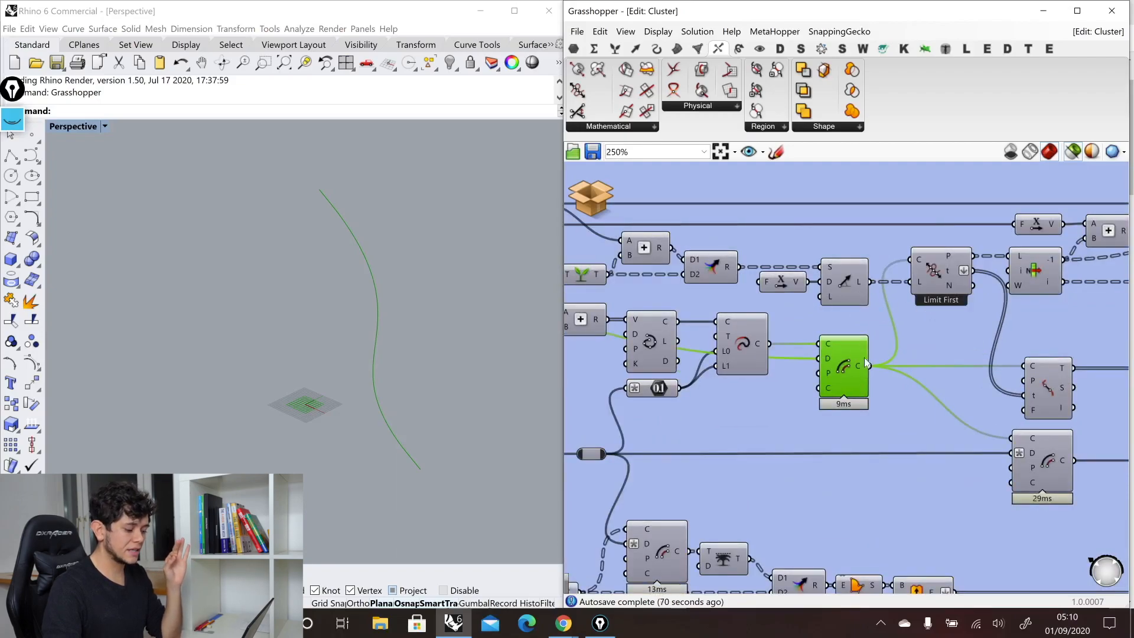
mouse_move(862, 388)
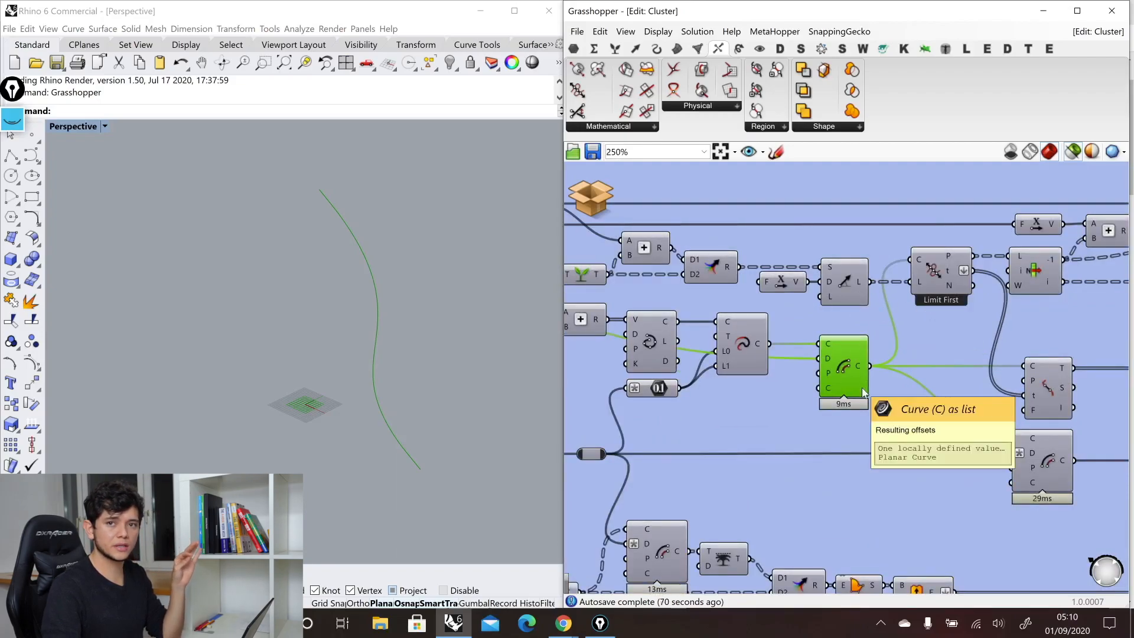
scroll(1022, 341, down, 2)
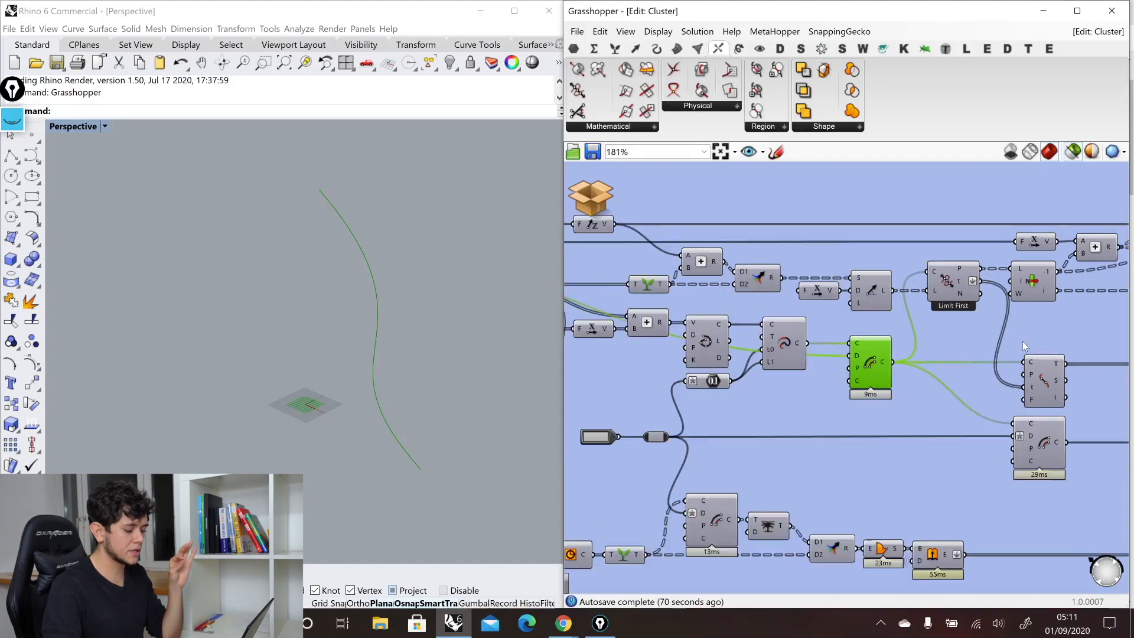
Preview the Line SDL and Limit First intersection components, and compare the lines with the offset profile curve
scroll(813, 312, up, 3)
scroll(832, 330, down, 1)
click(927, 299)
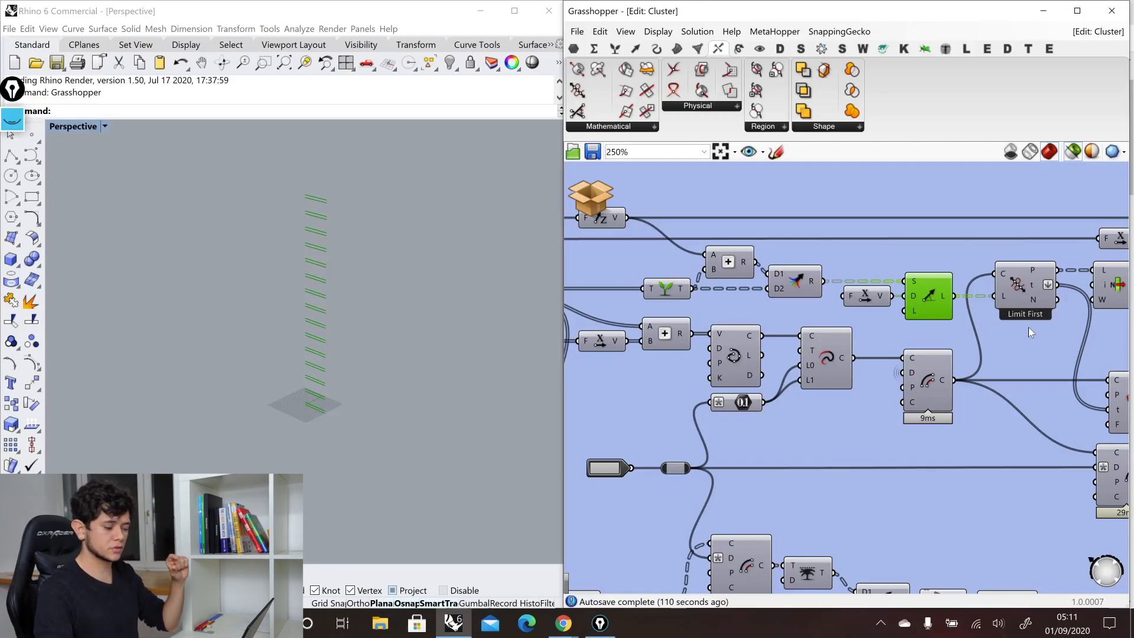
mouse_move(947, 301)
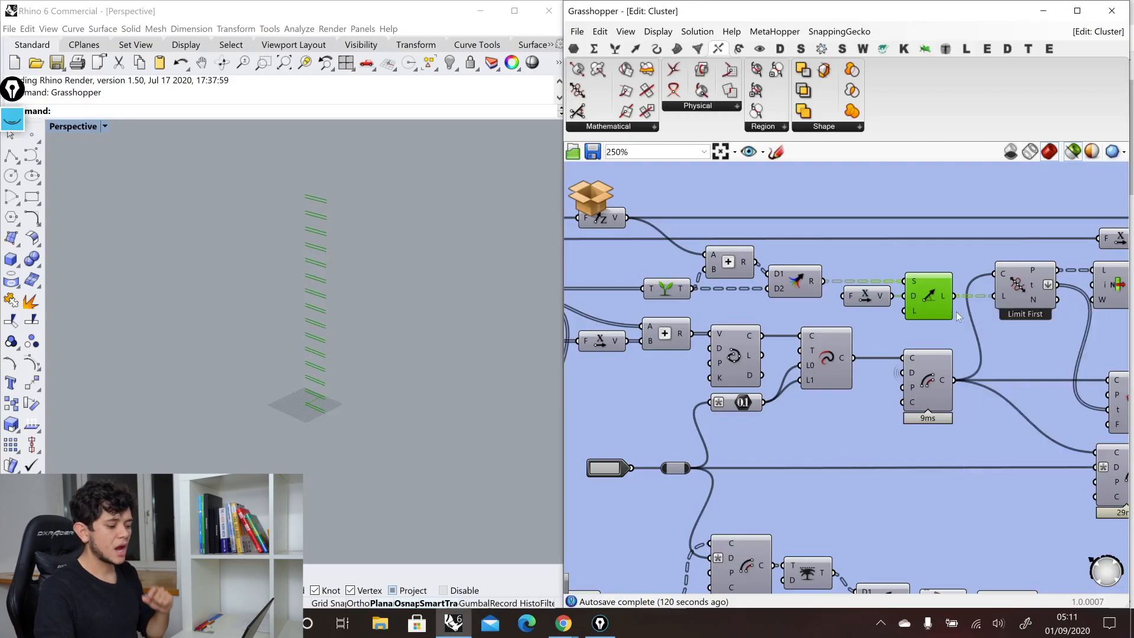
click(1029, 279)
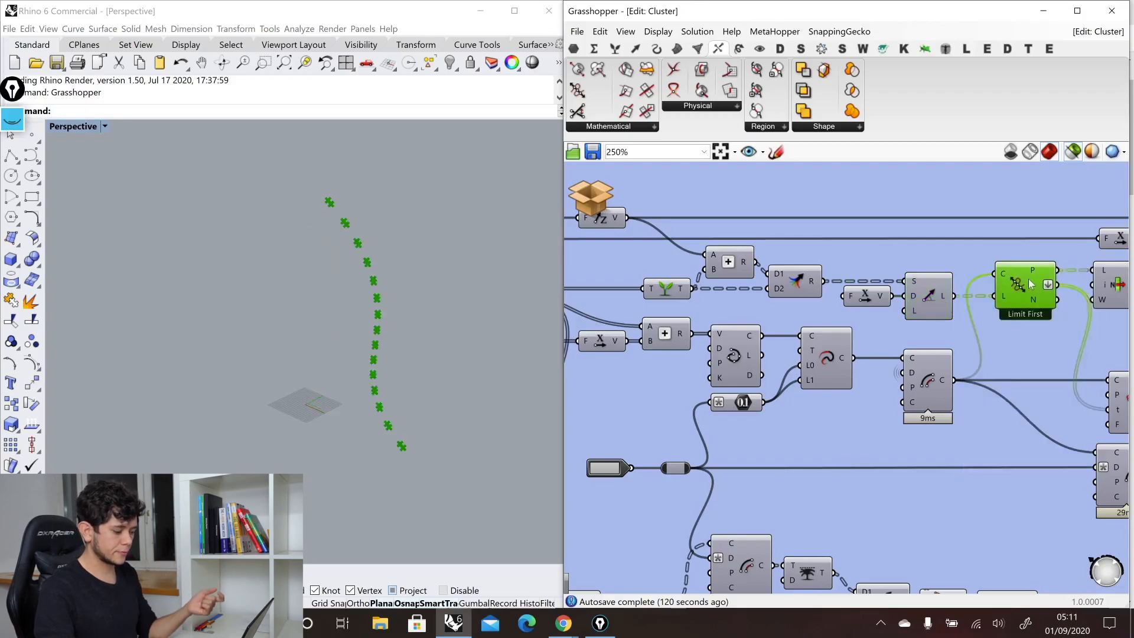
click(928, 293)
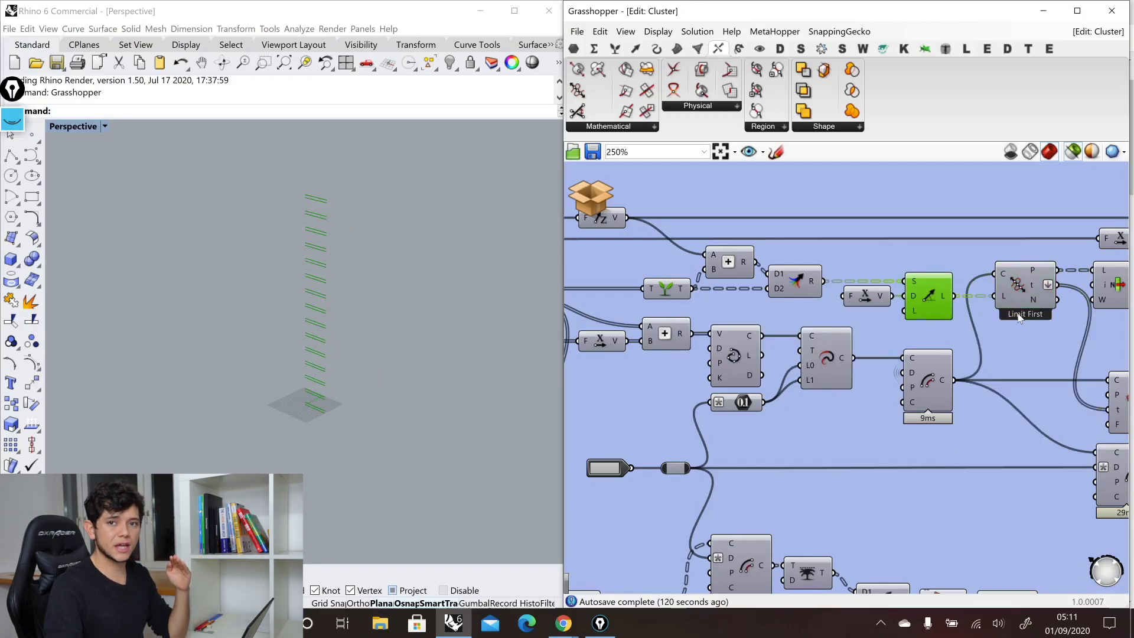
shift+click(932, 379)
right_drag(341, 299, 369, 296)
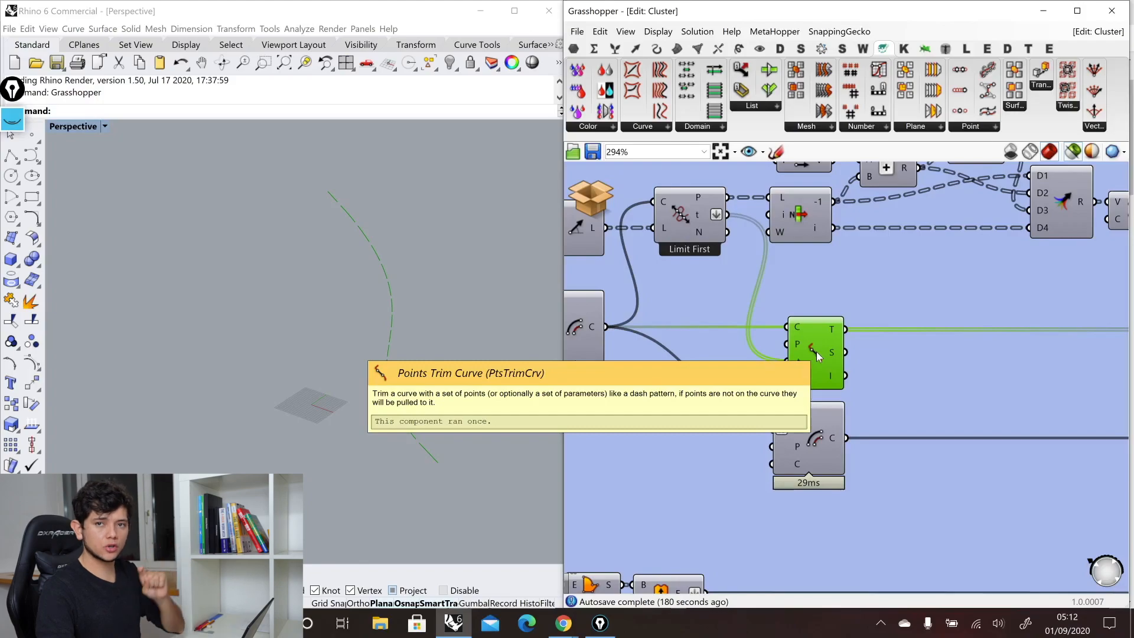
Preview the Limit First intersection points and the two Addition components that move them to form the notch corners
scroll(826, 395, down, 3)
scroll(782, 313, up, 2)
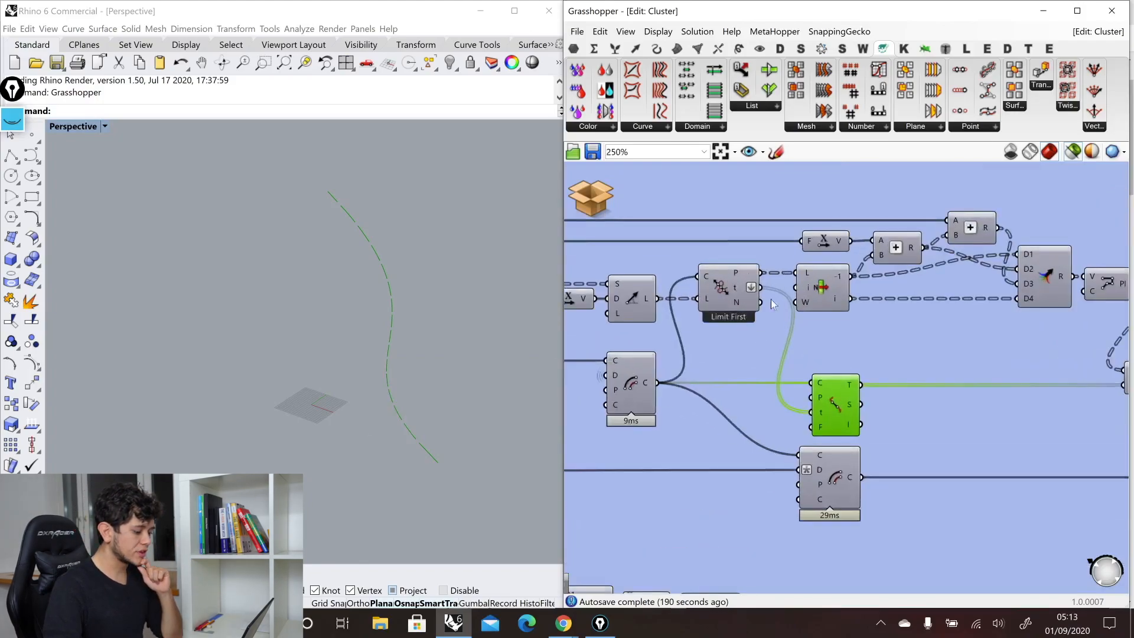
click(729, 290)
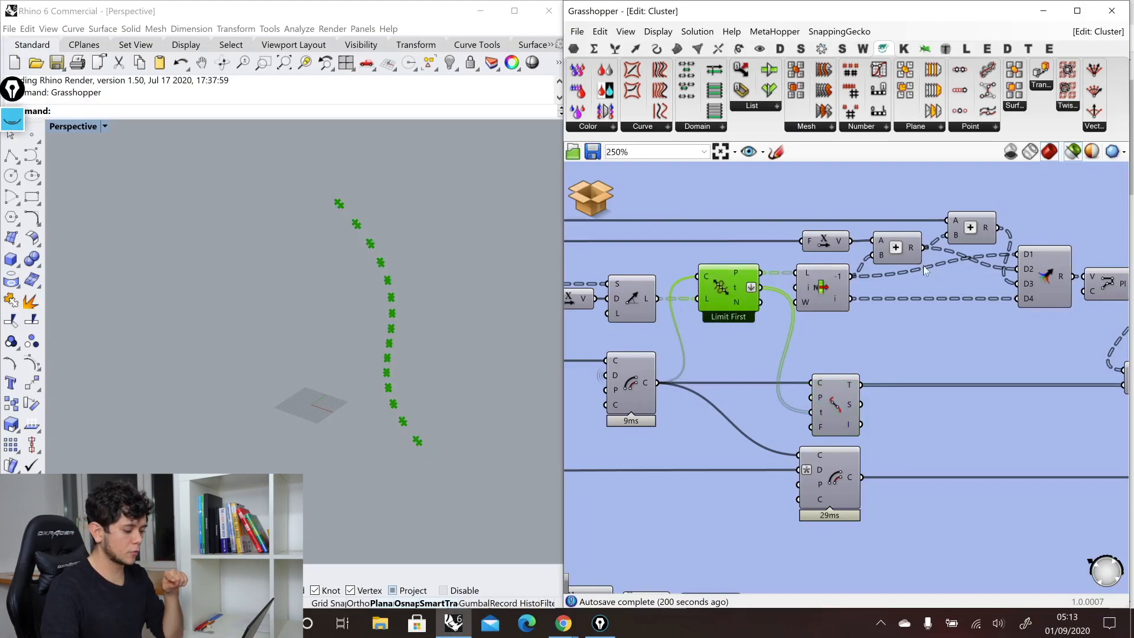
mouse_move(811, 241)
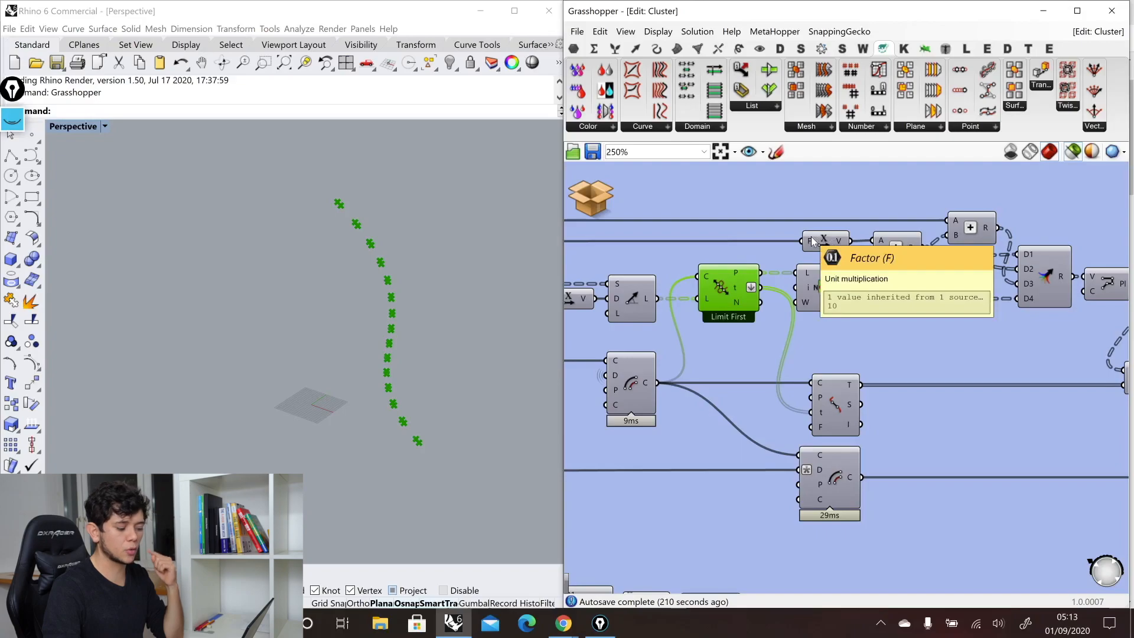
click(898, 250)
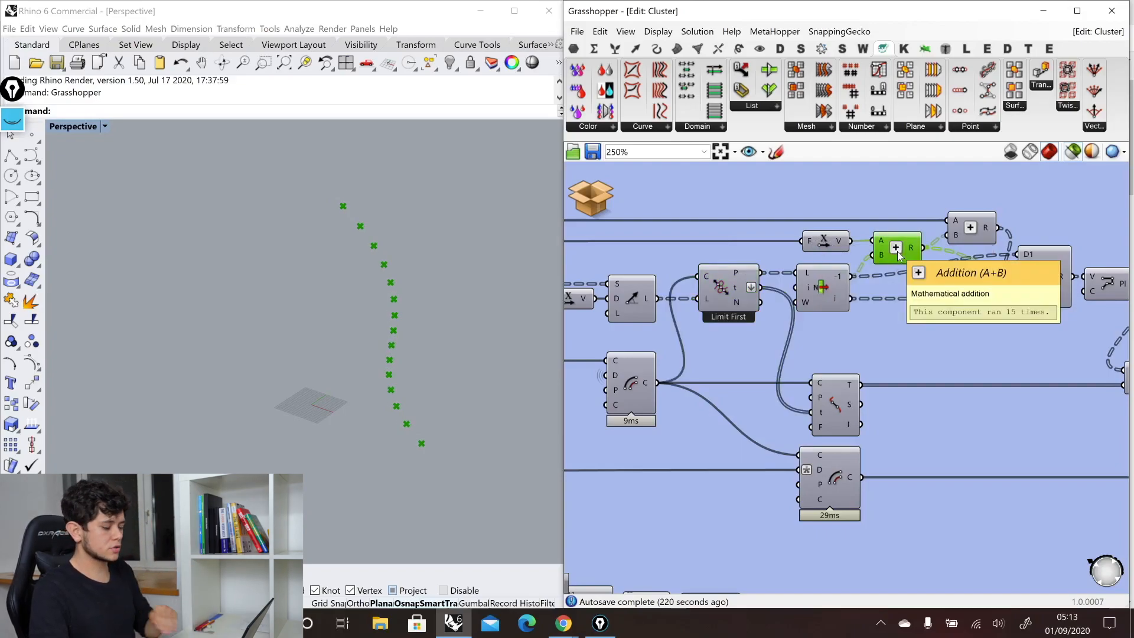
click(971, 231)
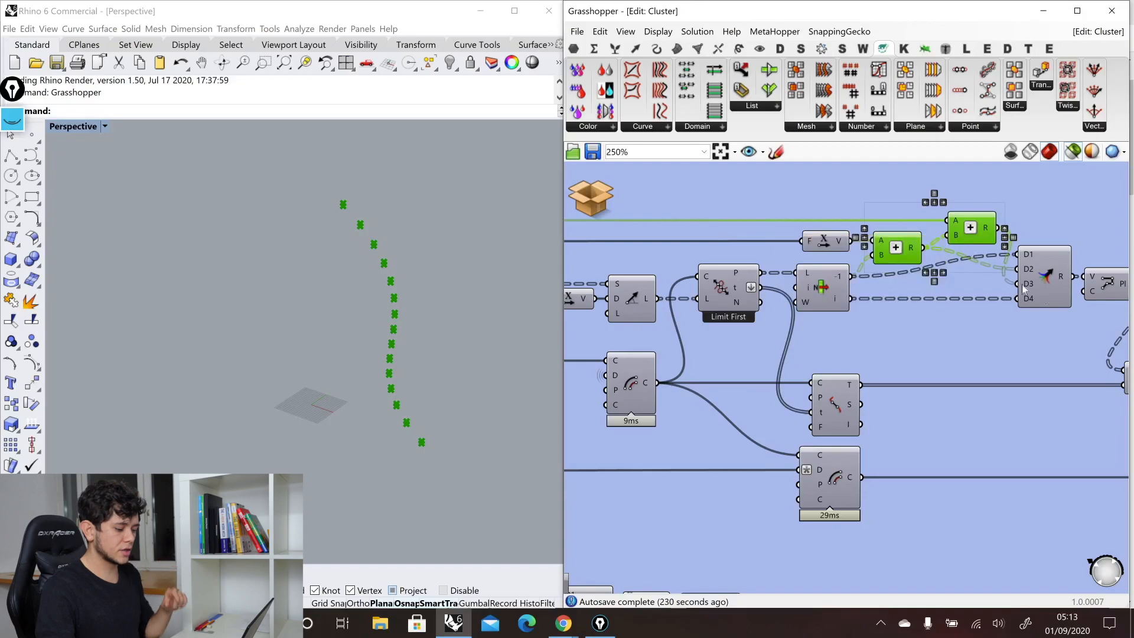
Preview the four-input Merge of notch corner points and the polyline component that joins them into notch outlines
click(1049, 294)
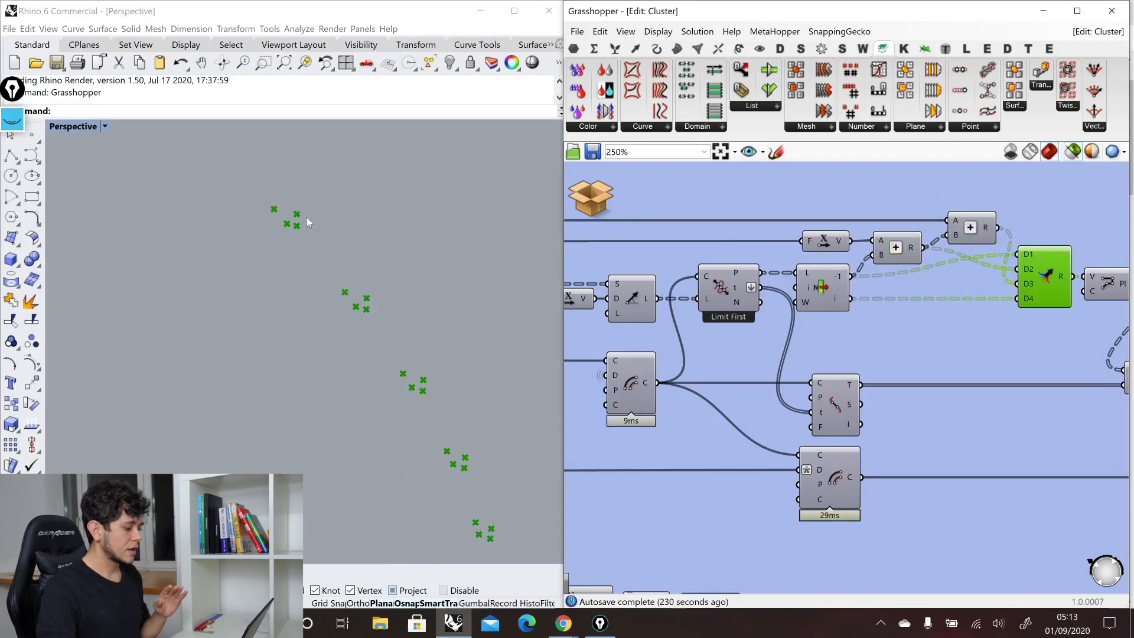
mouse_move(1059, 270)
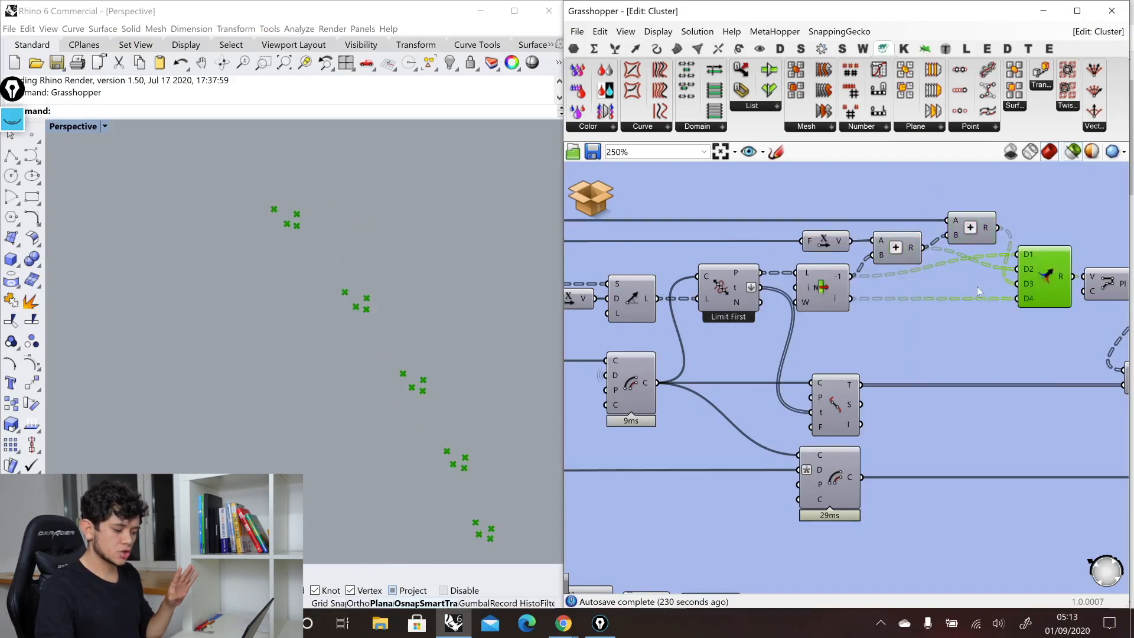
scroll(1011, 323, down, 2)
scroll(875, 281, up, 2)
click(875, 281)
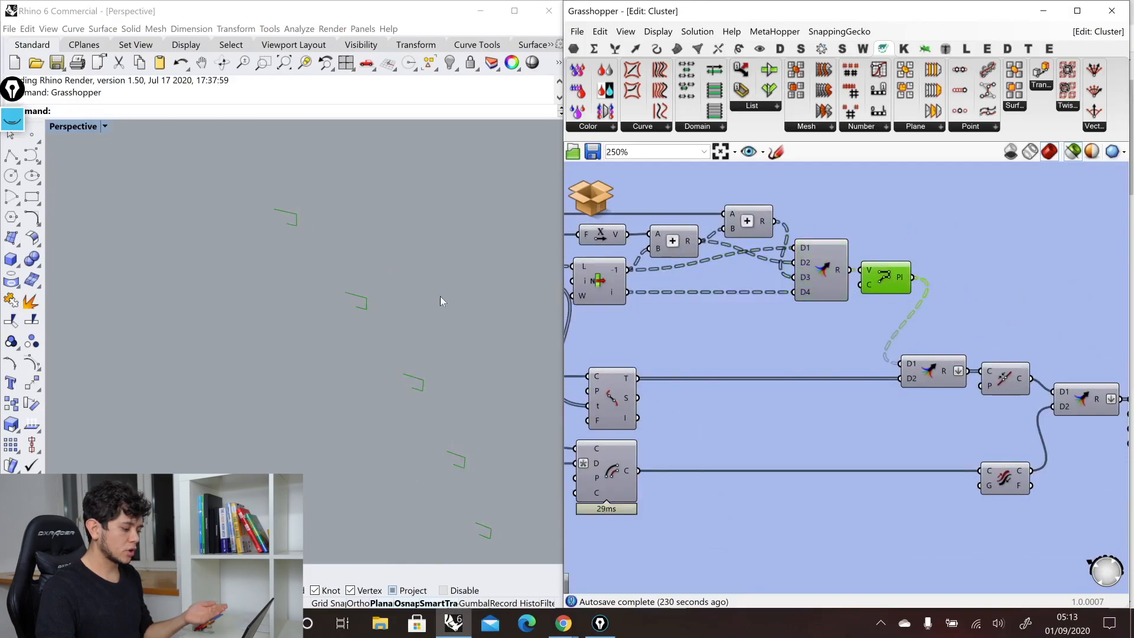
scroll(296, 209, down, 4)
scroll(303, 325, up, 1)
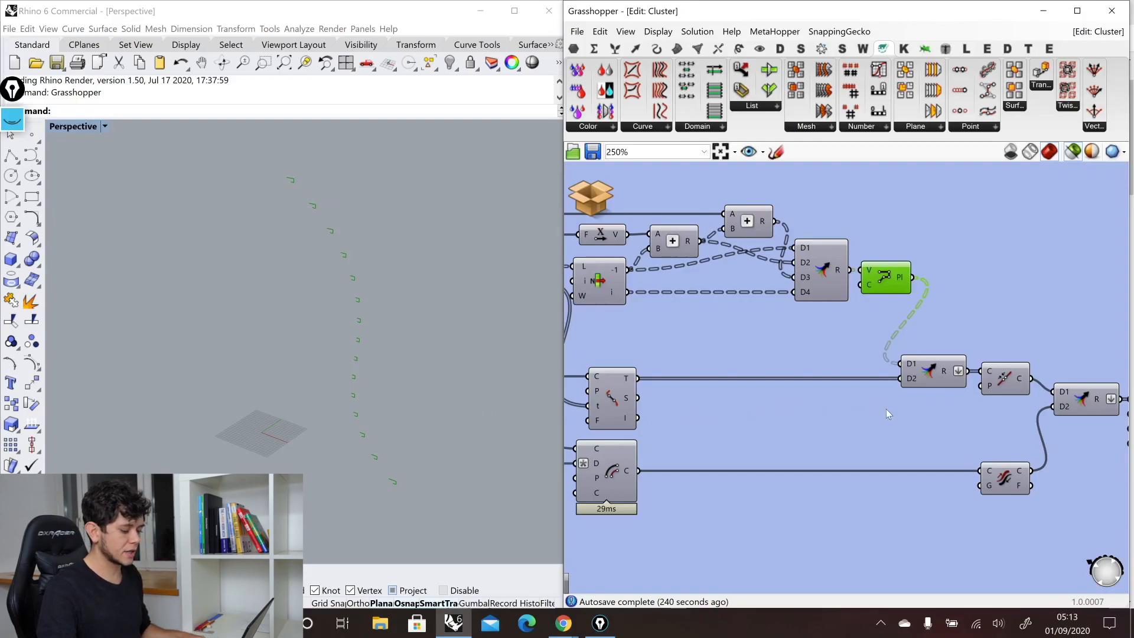
Preview the curve segments between the notches together with the PolyLine notch outlines, and trace them back to the Curve | Line intersection
click(619, 387)
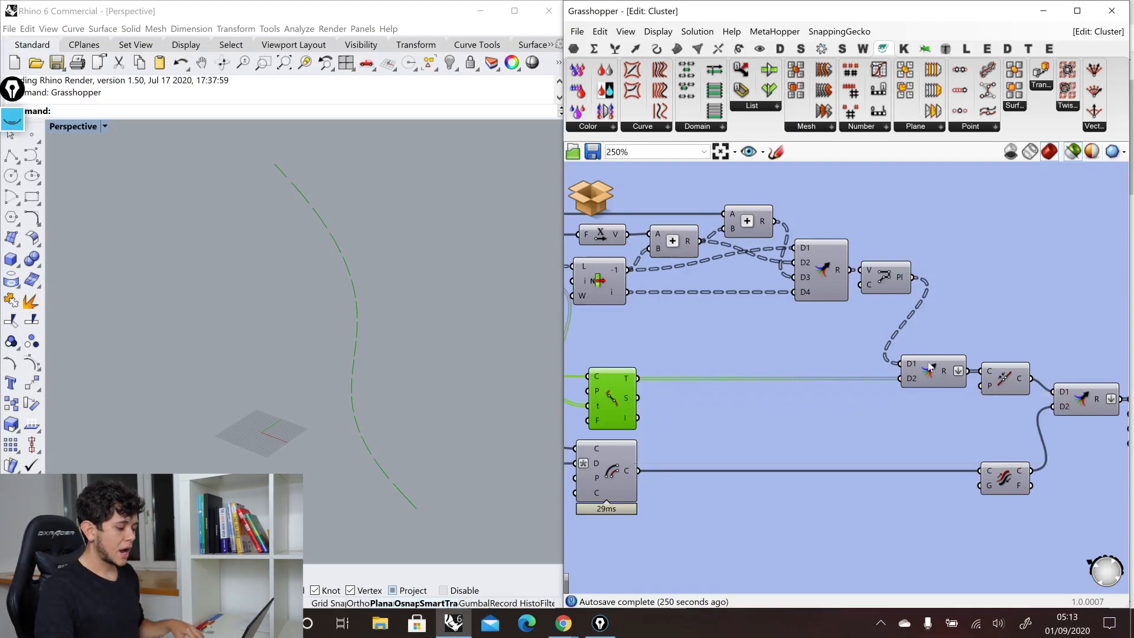
shift+click(896, 288)
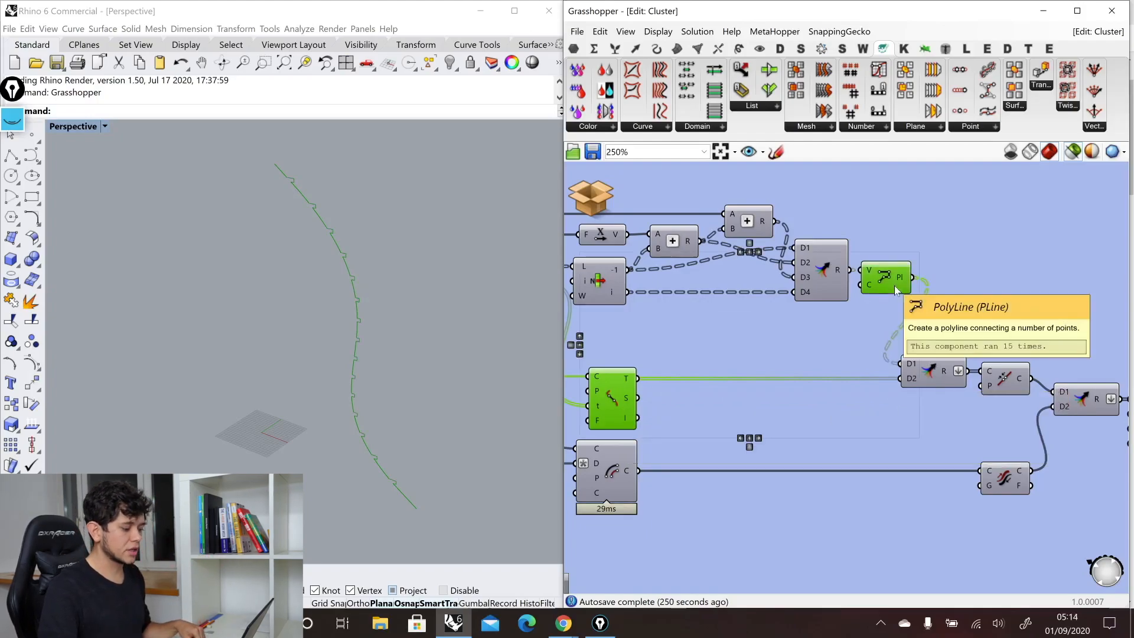
right_drag(896, 288, 1037, 313)
scroll(798, 343, down, 2)
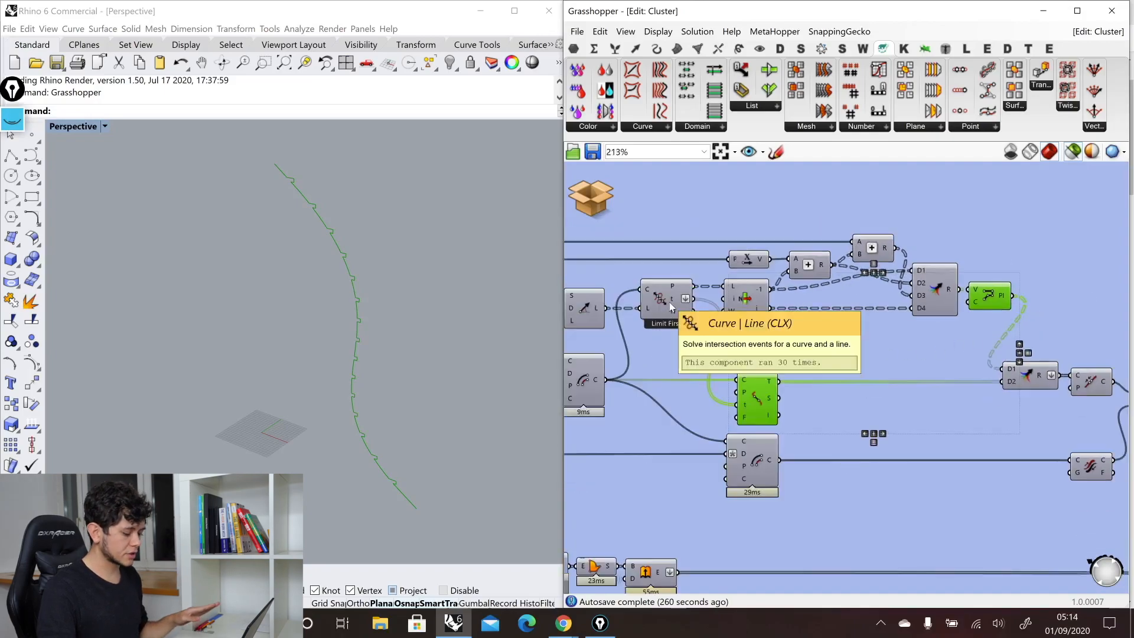
scroll(1009, 389, up, 2)
Preview the Merge of notch outlines and curve segments and the component that joins them into one notched curve
click(964, 362)
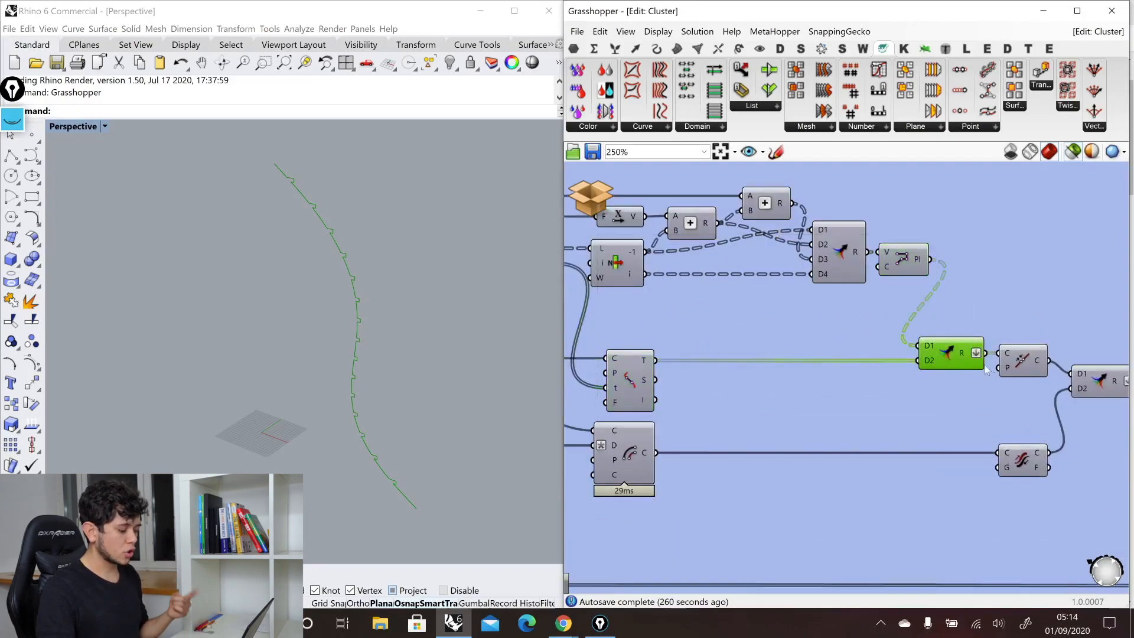
click(1034, 369)
scroll(1037, 371, down, 2)
scroll(1036, 370, down, 2)
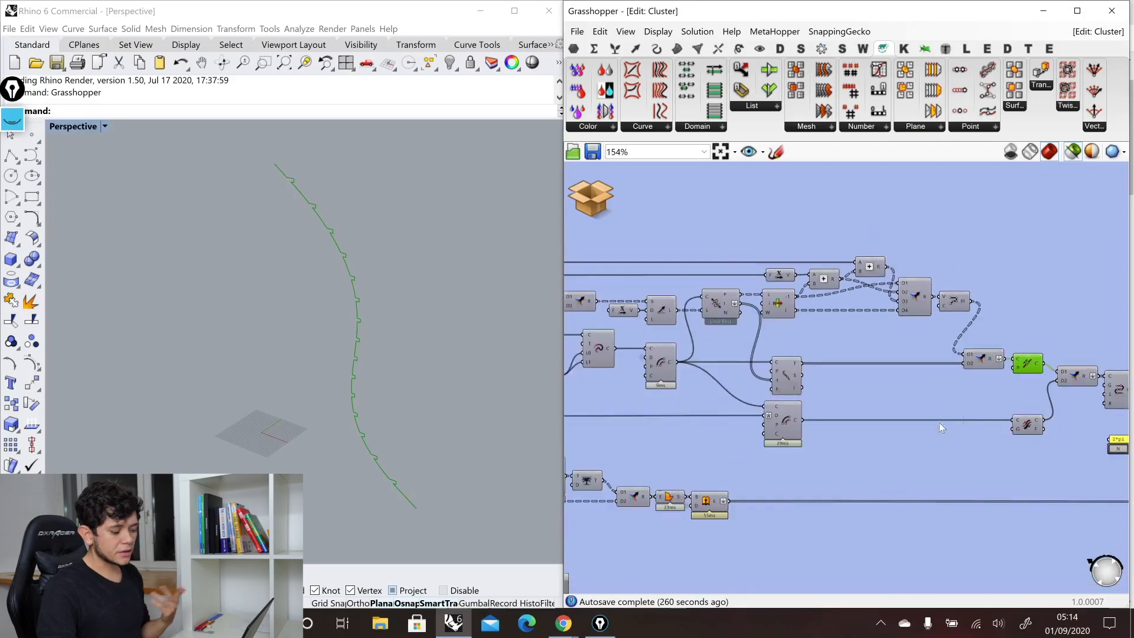
Preview the second Offset Curve, its Merge with the notched curve, and the Connect Curves component that closes the profile
click(785, 427)
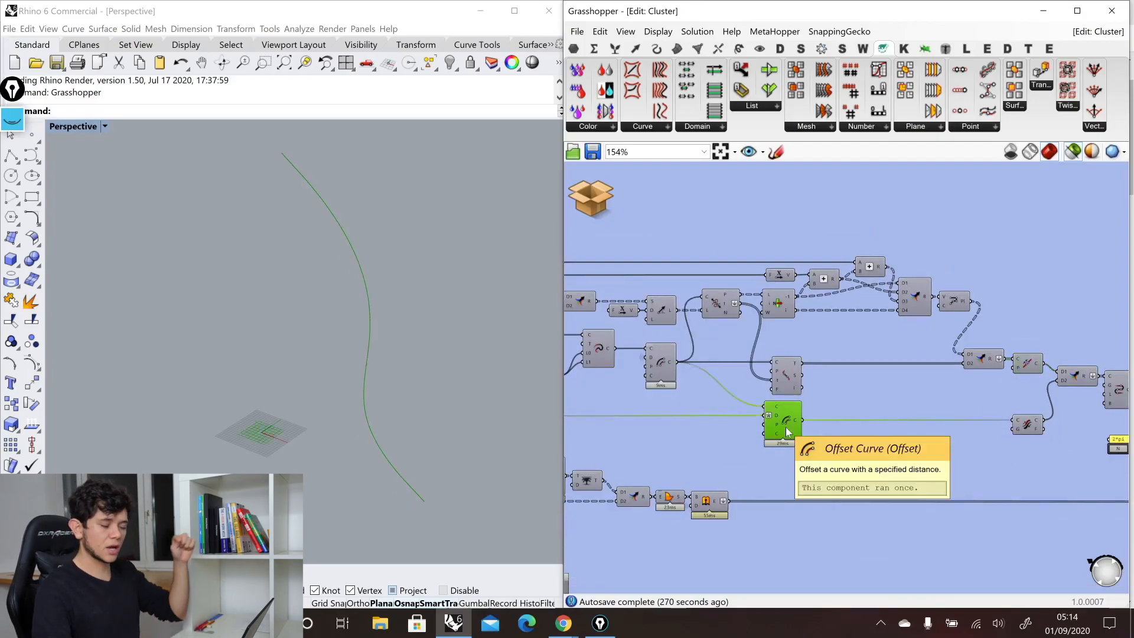
click(1073, 382)
scroll(1073, 384, up, 5)
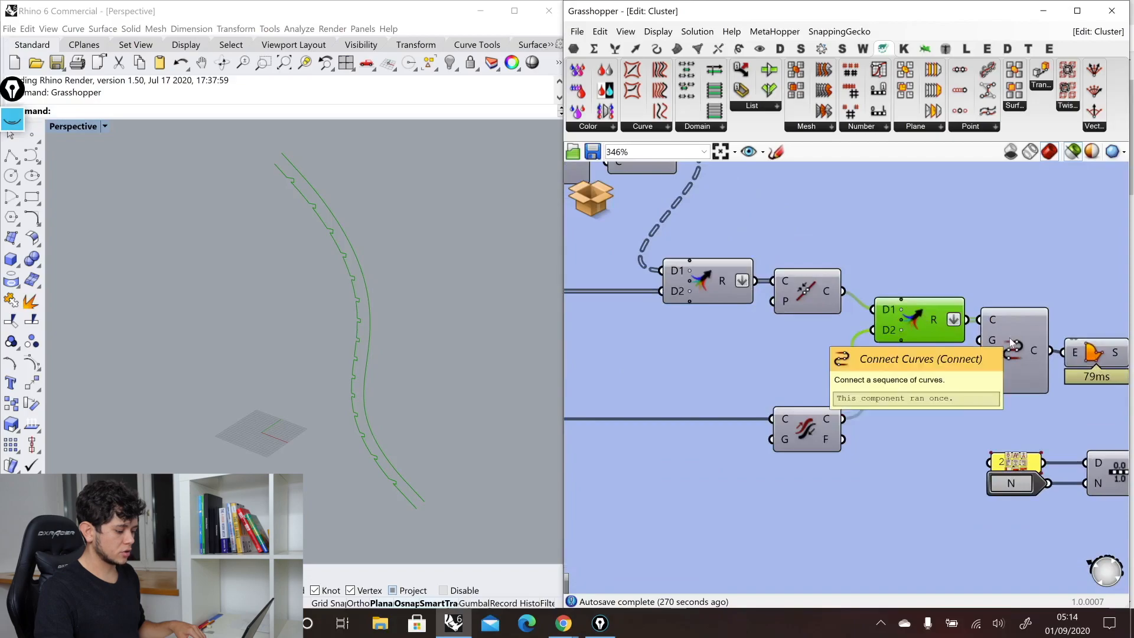
click(1010, 343)
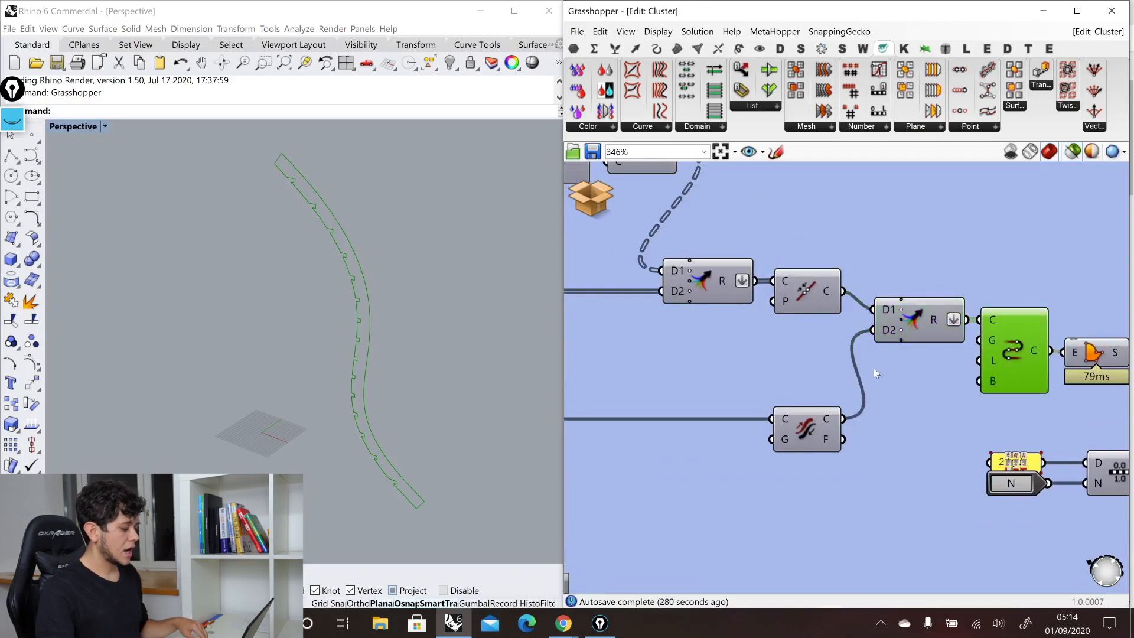
Preview the Boundary Surfaces face and the downstream components that turn the profile into the verticals output
scroll(871, 367, down, 2)
scroll(879, 367, up, 1)
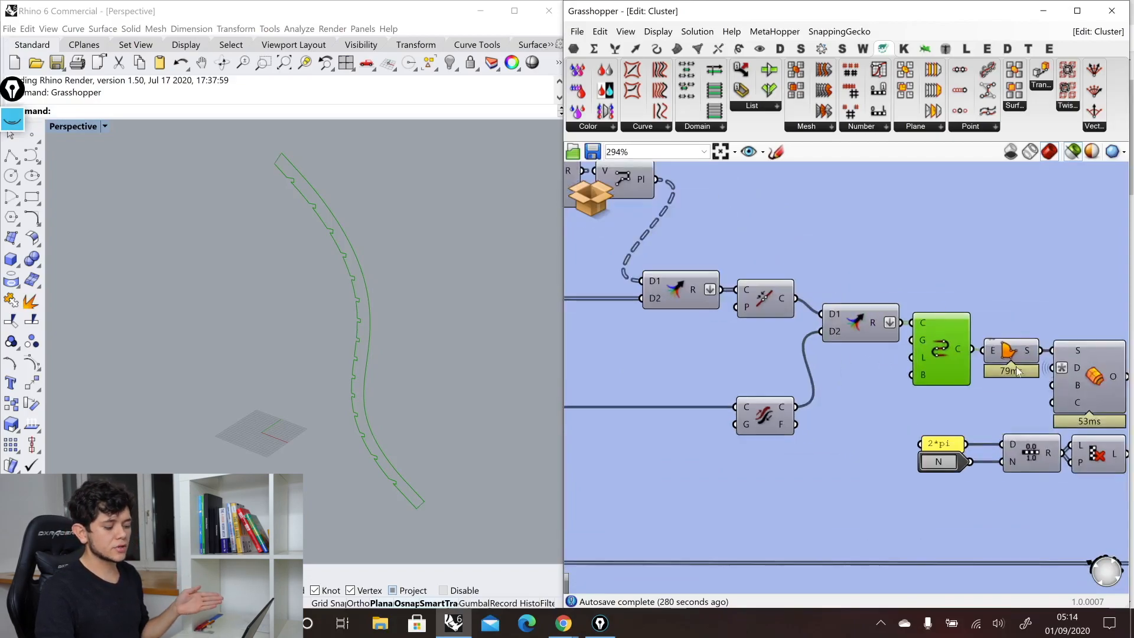
click(1011, 360)
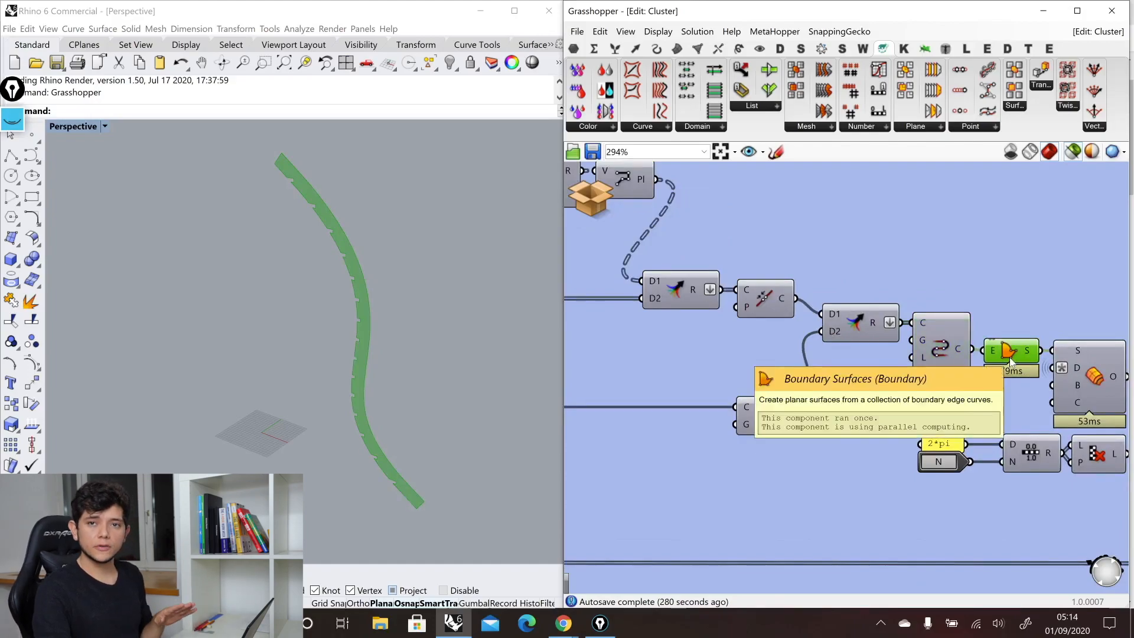
scroll(757, 327, down, 2)
click(744, 325)
click(752, 309)
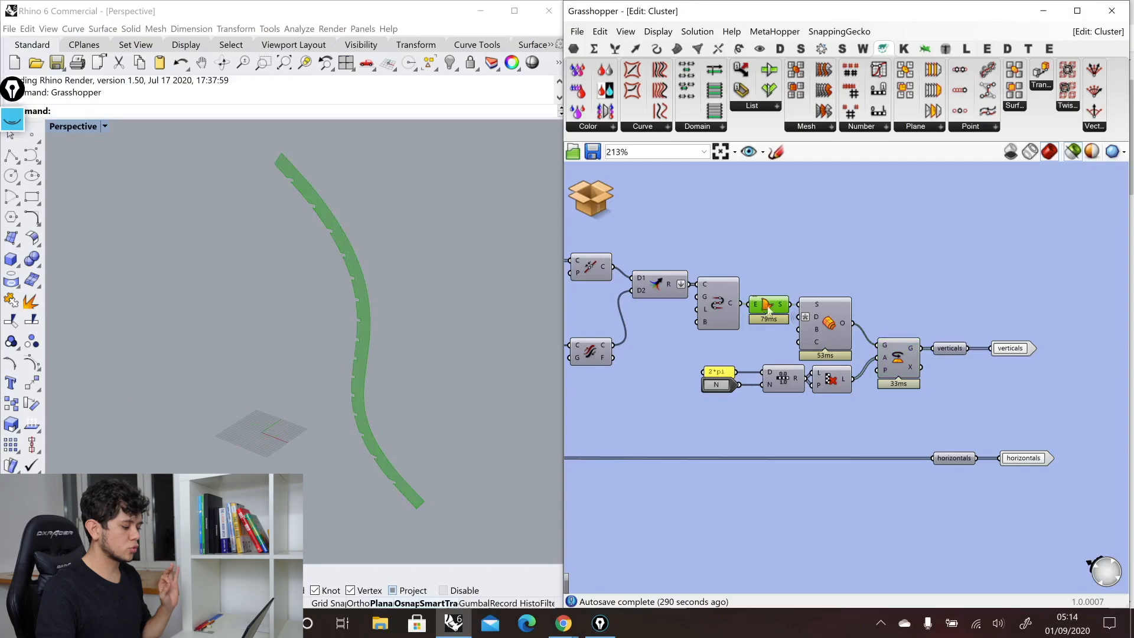
click(824, 328)
click(899, 363)
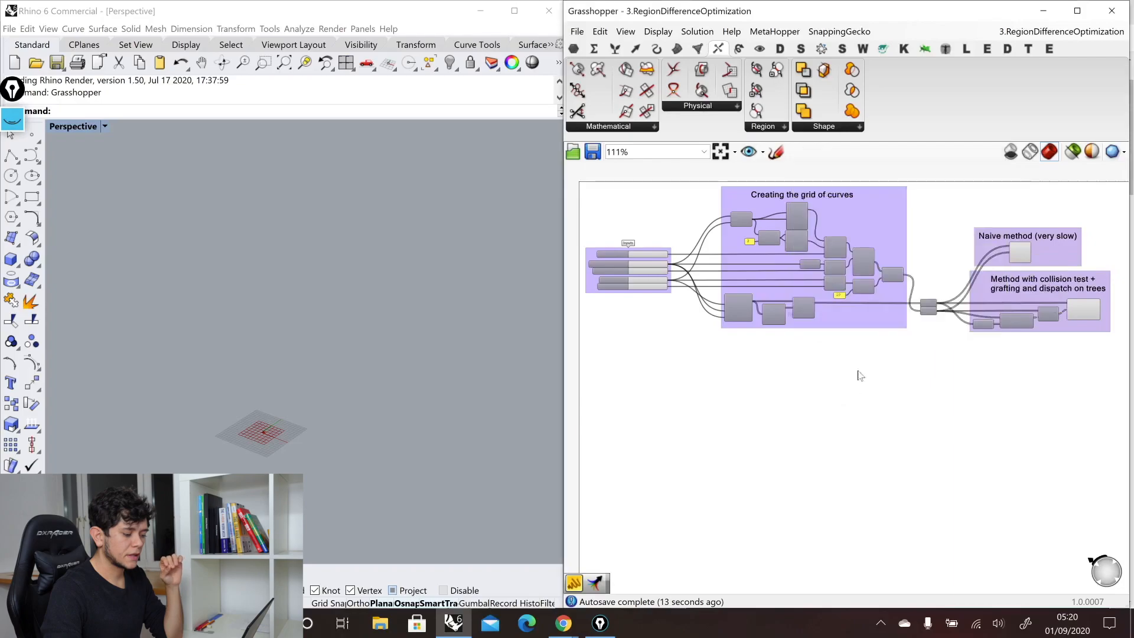
Show the Shape intersection components in the RegionDifferenceOptimization definition and locate Region Difference
click(850, 127)
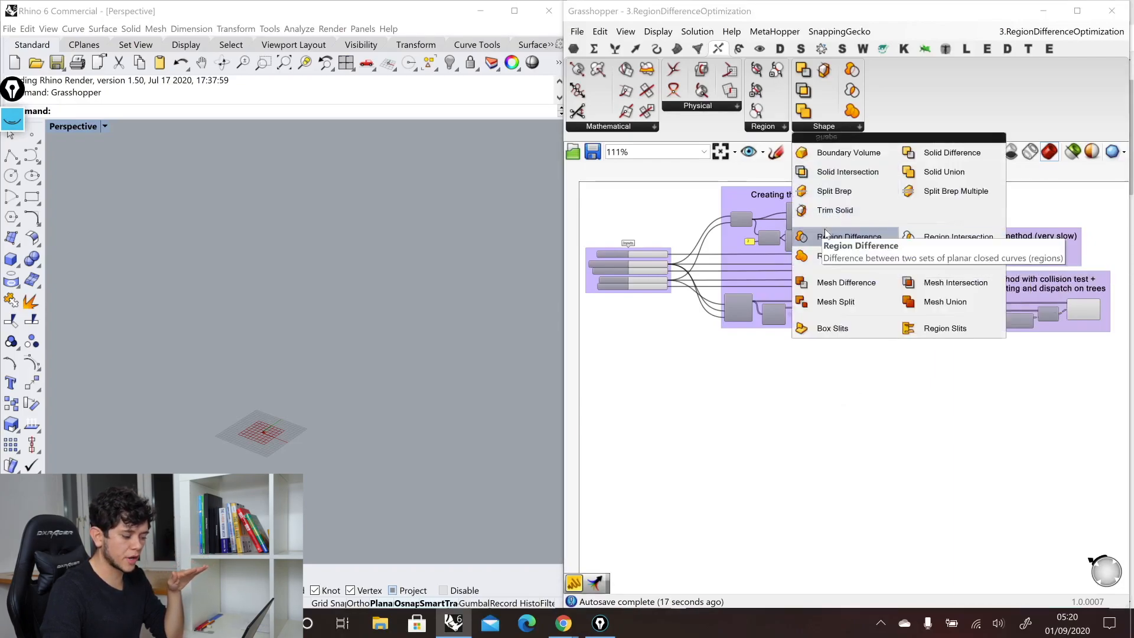
click(880, 431)
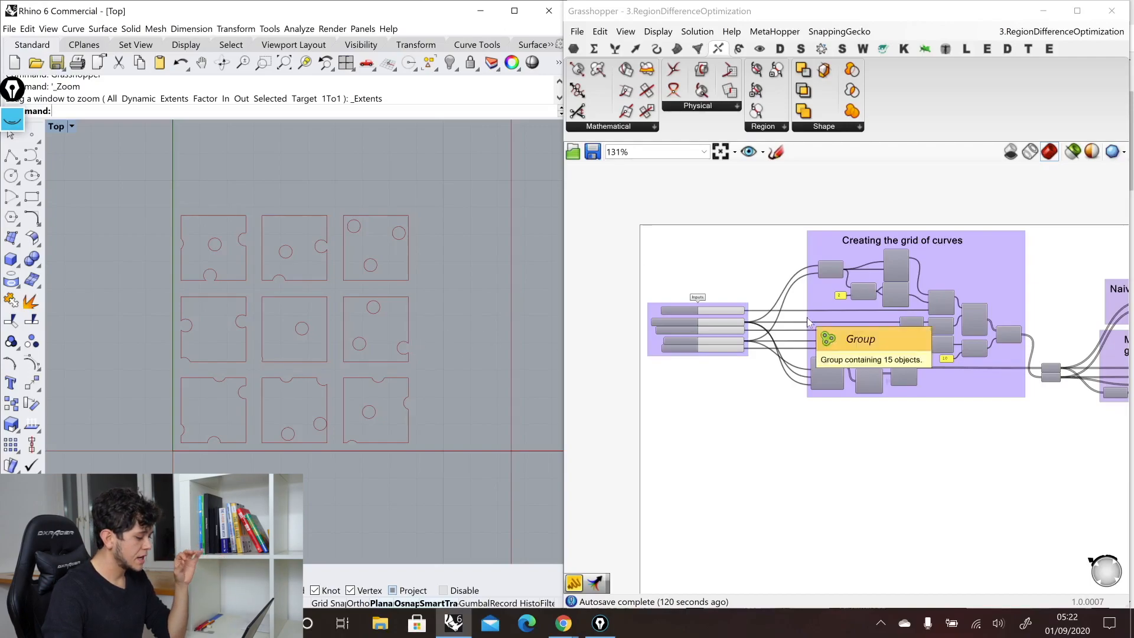
Limit the preview to selected objects and inspect the Populate 2D points together with their scaled boundary rectangle
scroll(836, 329, up, 3)
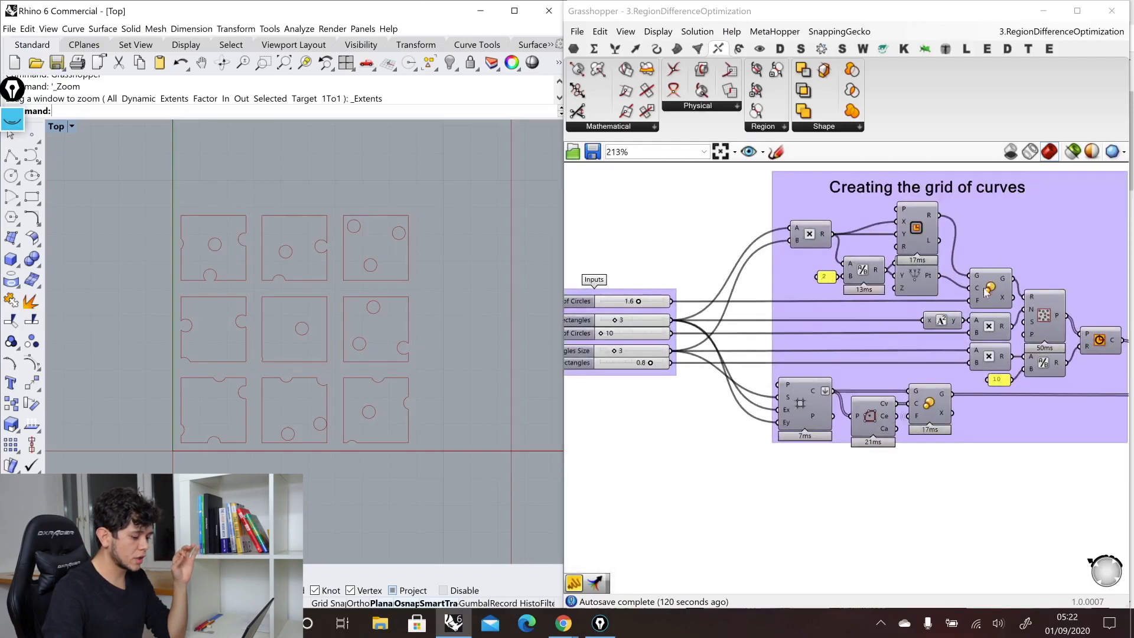
click(1045, 317)
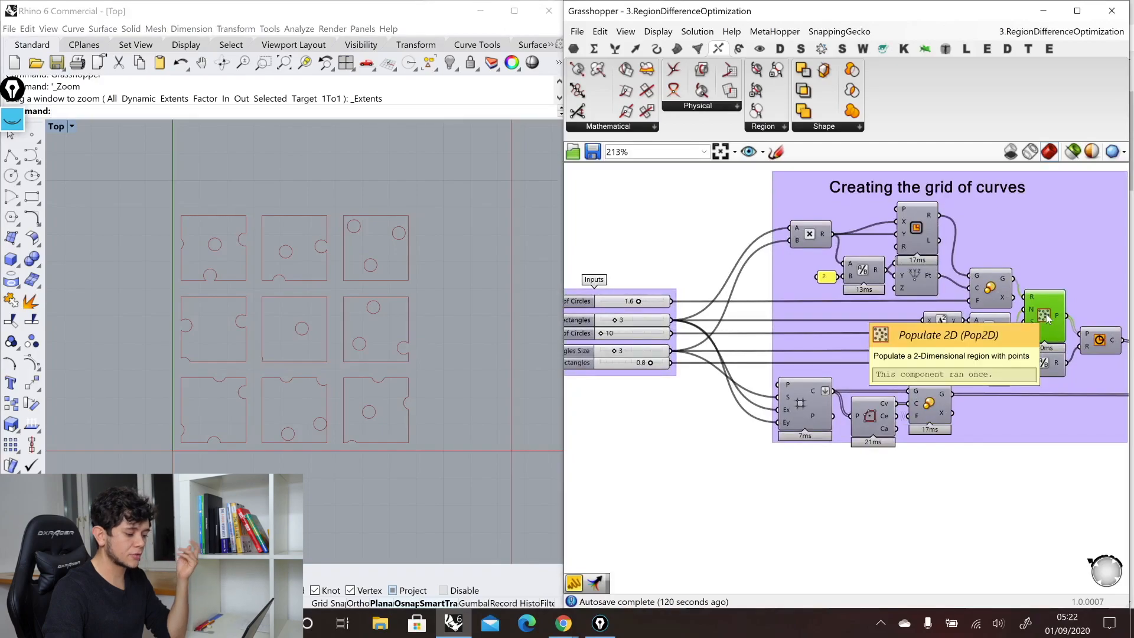
click(1069, 156)
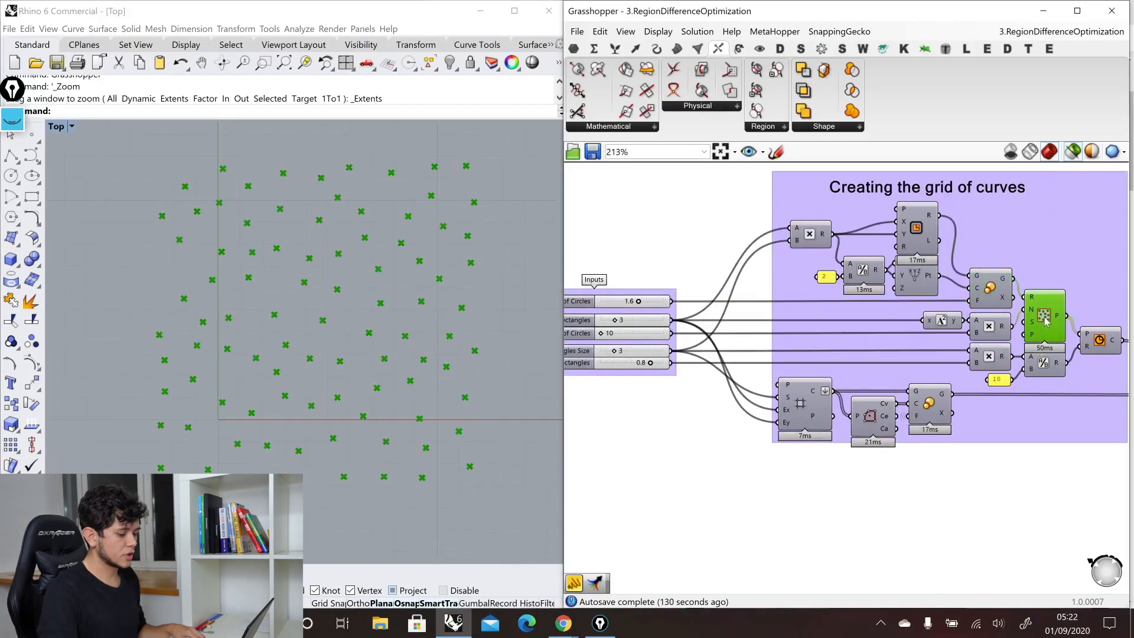
shift+click(995, 284)
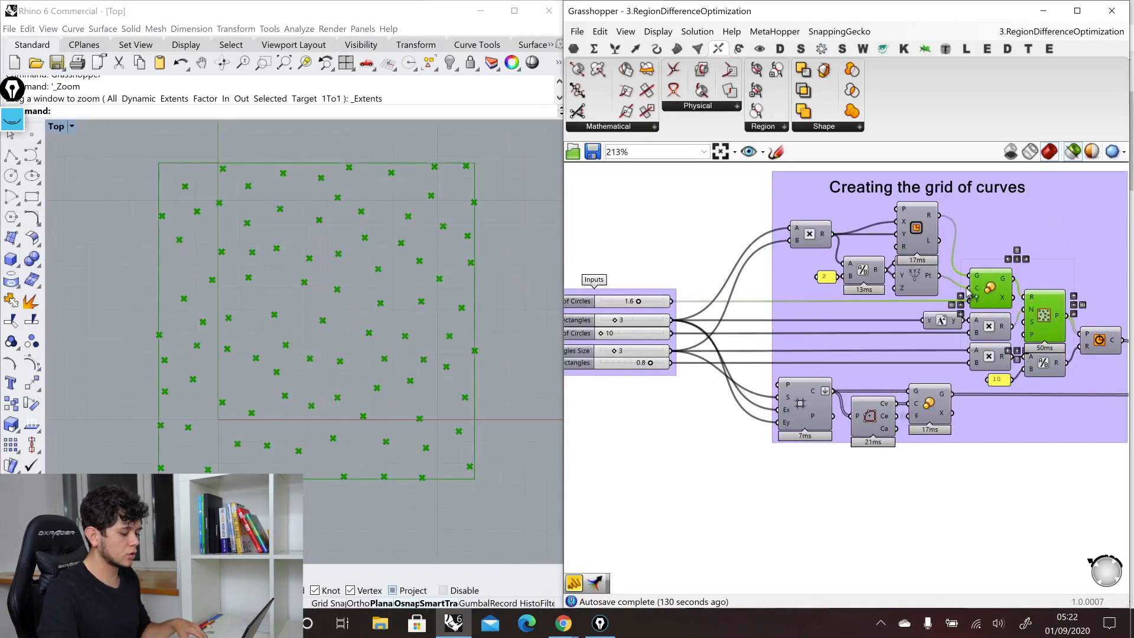
scroll(775, 314, down, 1)
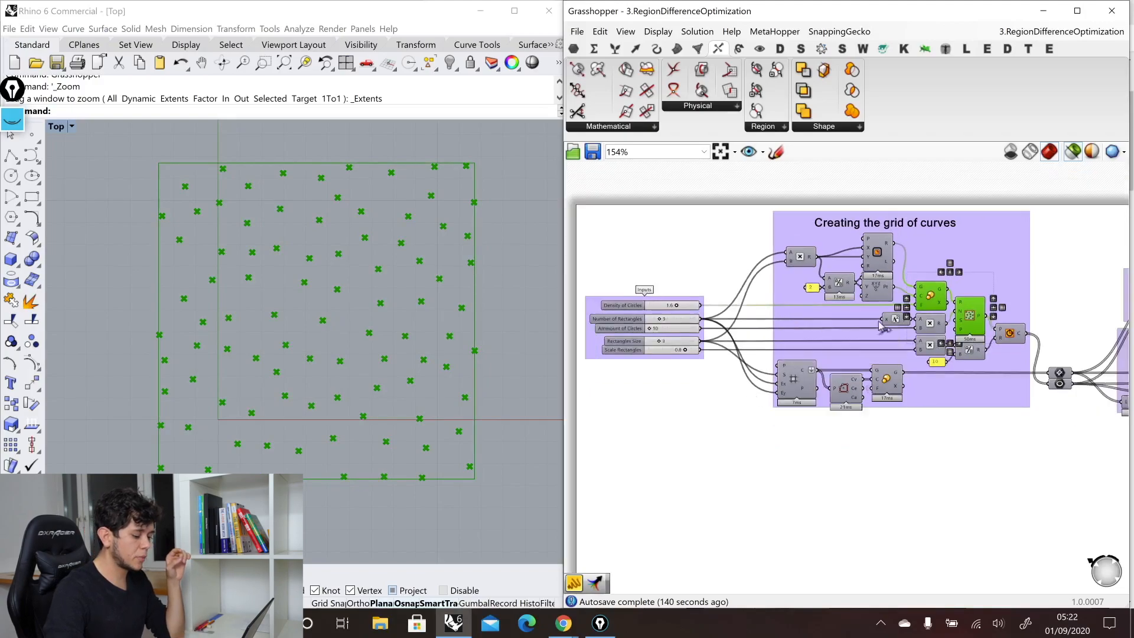
scroll(1095, 346, up, 1)
Preview the circles built on the populated points together with the scaled grid of squares
click(1044, 337)
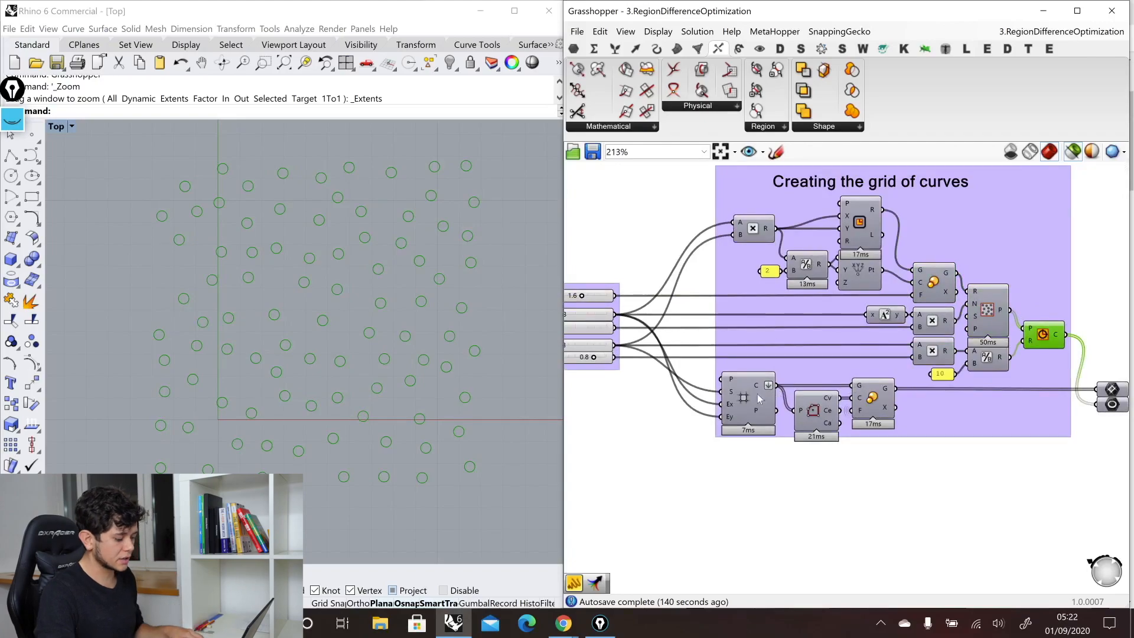
shift+click(868, 402)
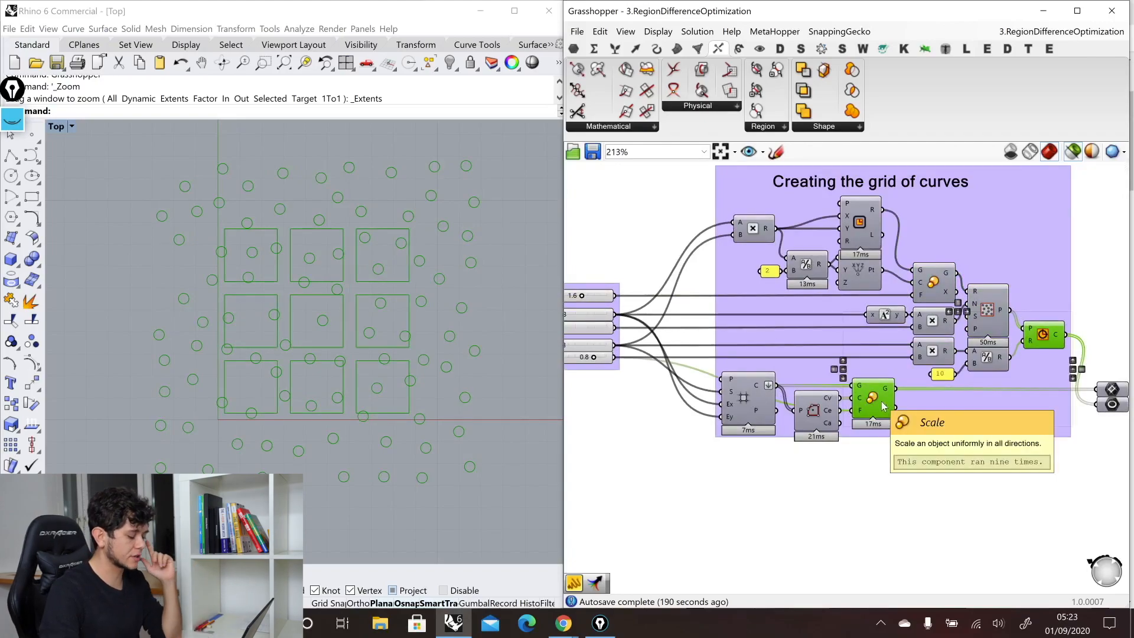
scroll(717, 361, down, 2)
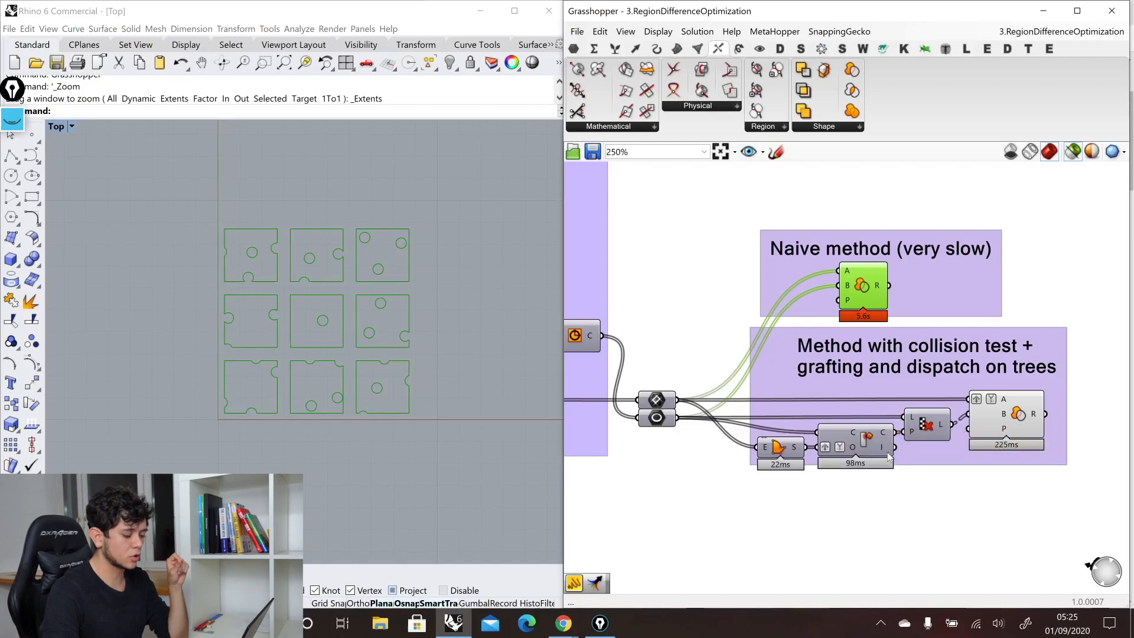
Preview the rectangle parameter and its Boundary Surfaces, and compare the surfaces with the circles they collide with
click(658, 403)
mouse_move(659, 423)
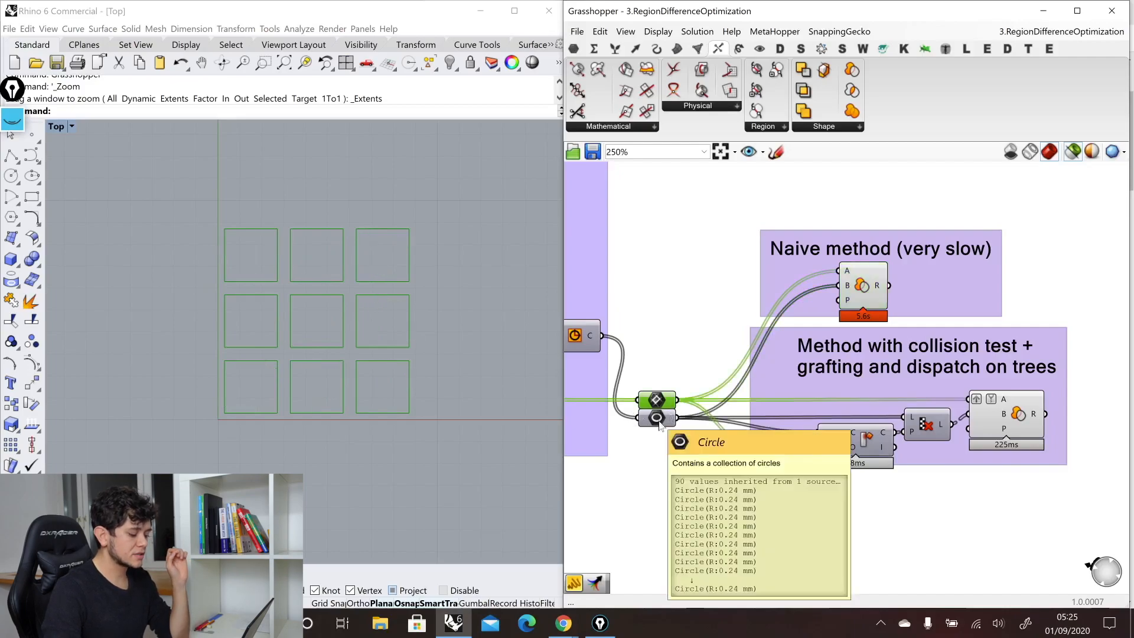
click(785, 450)
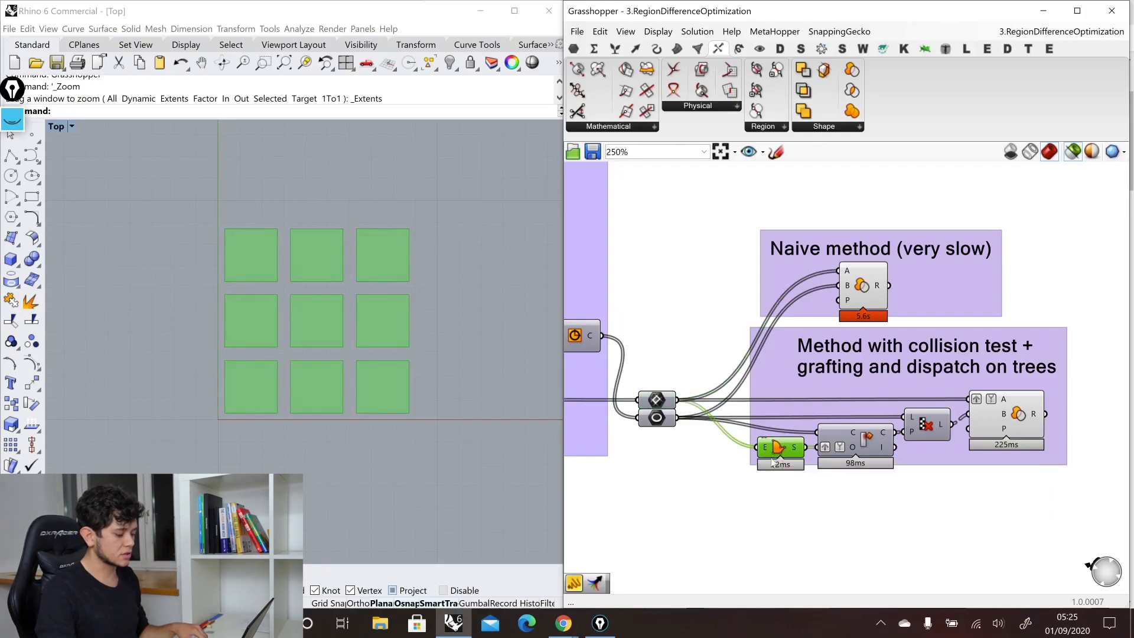
shift+click(659, 418)
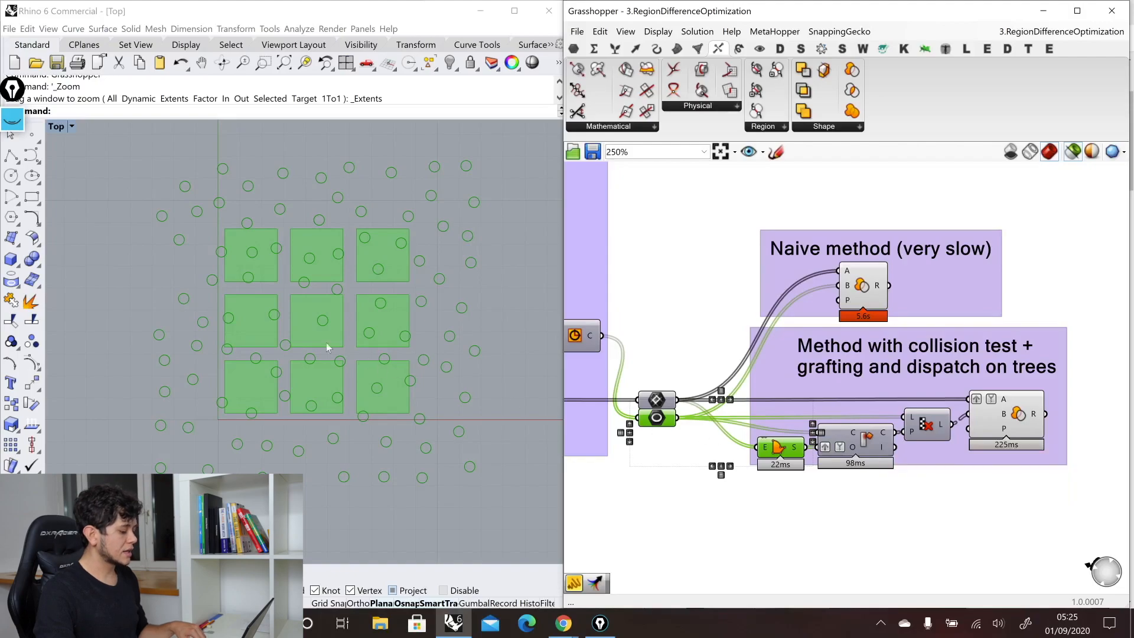
scroll(306, 347, up, 2)
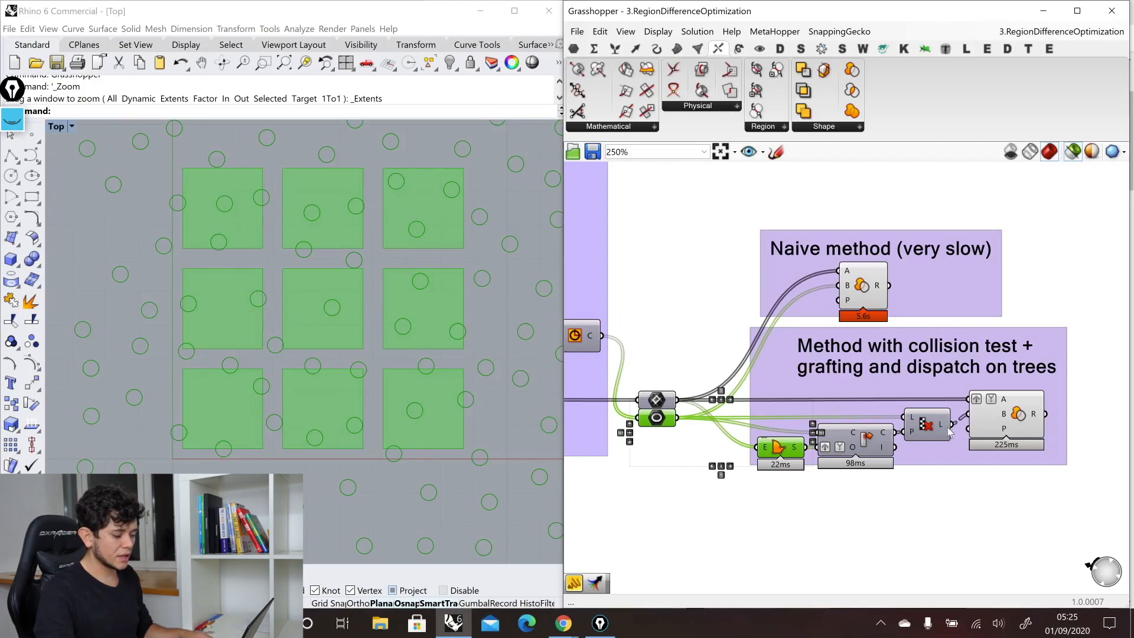
Inspect the culled circle lists feeding the collision-test method and preview its Region Difference component
mouse_move(945, 429)
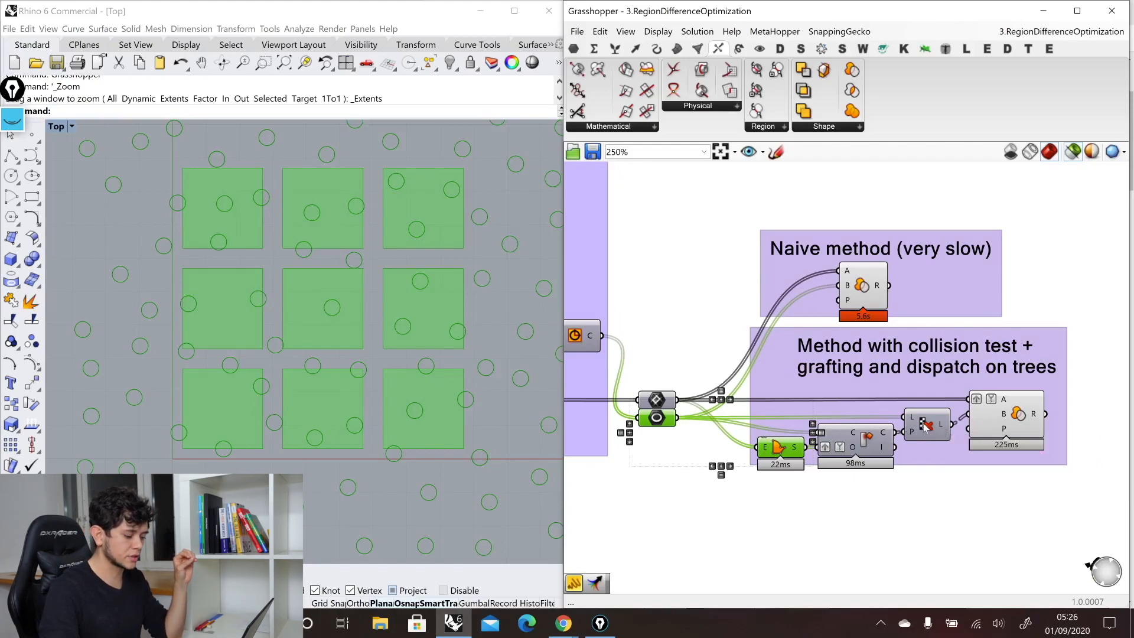
mouse_move(1002, 400)
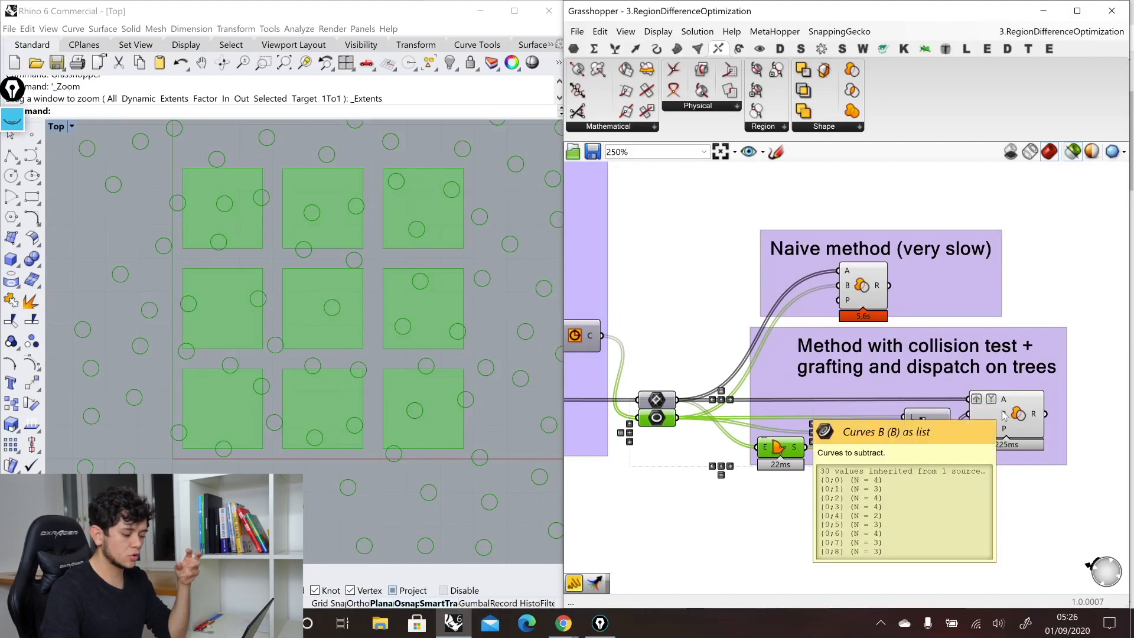
click(1015, 427)
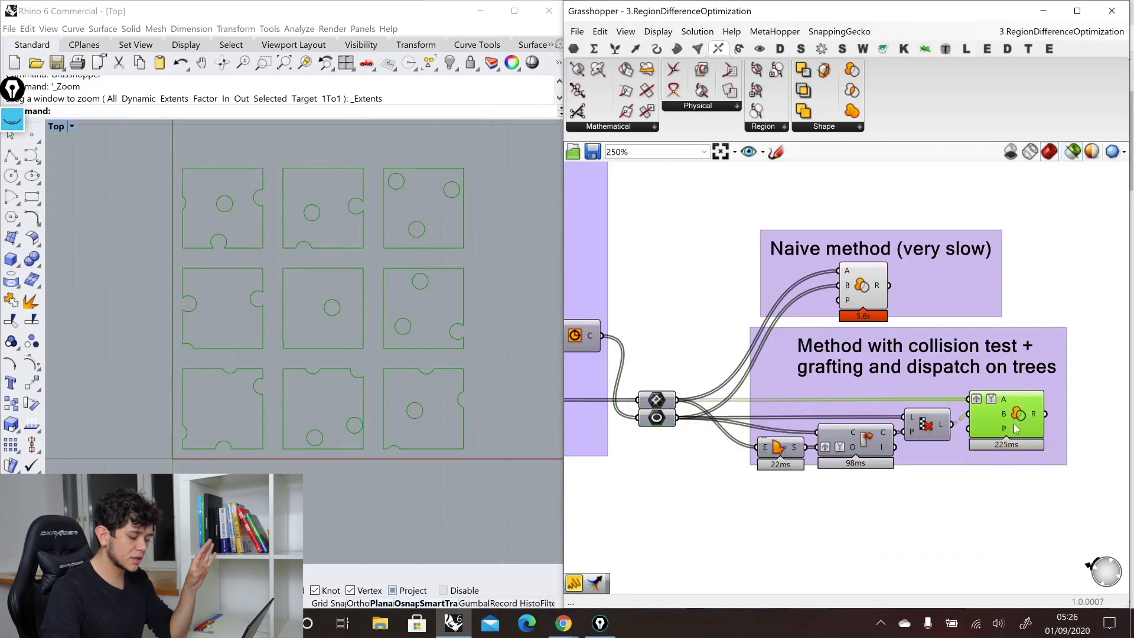
mouse_move(1003, 440)
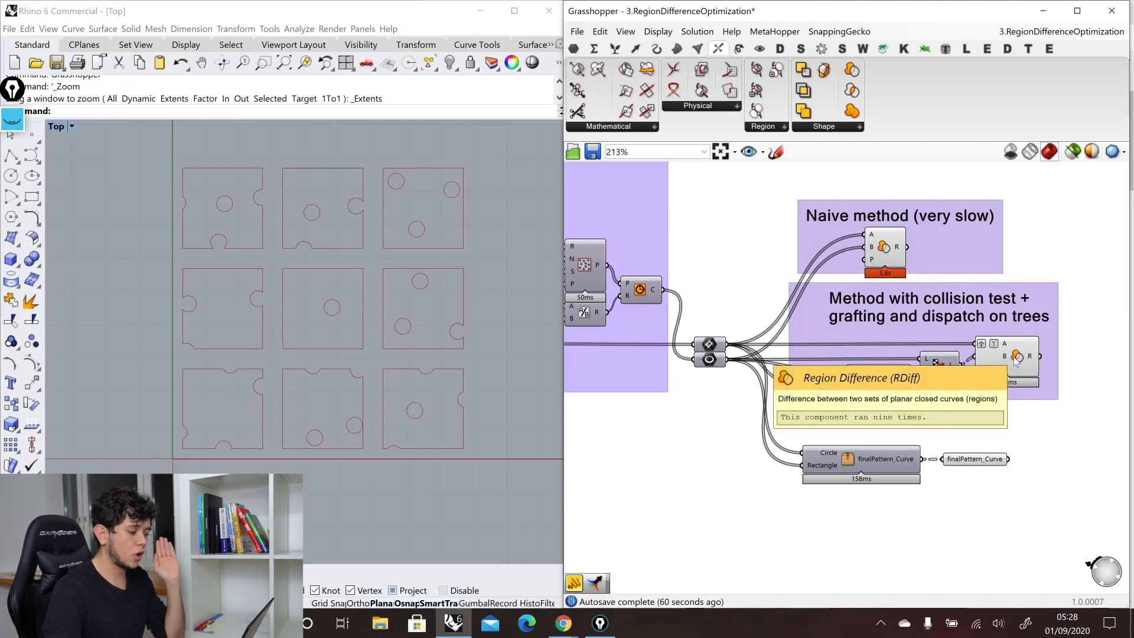
Review the Shape intersection components again and open the finalPattern_Curve cluster for editing
click(845, 131)
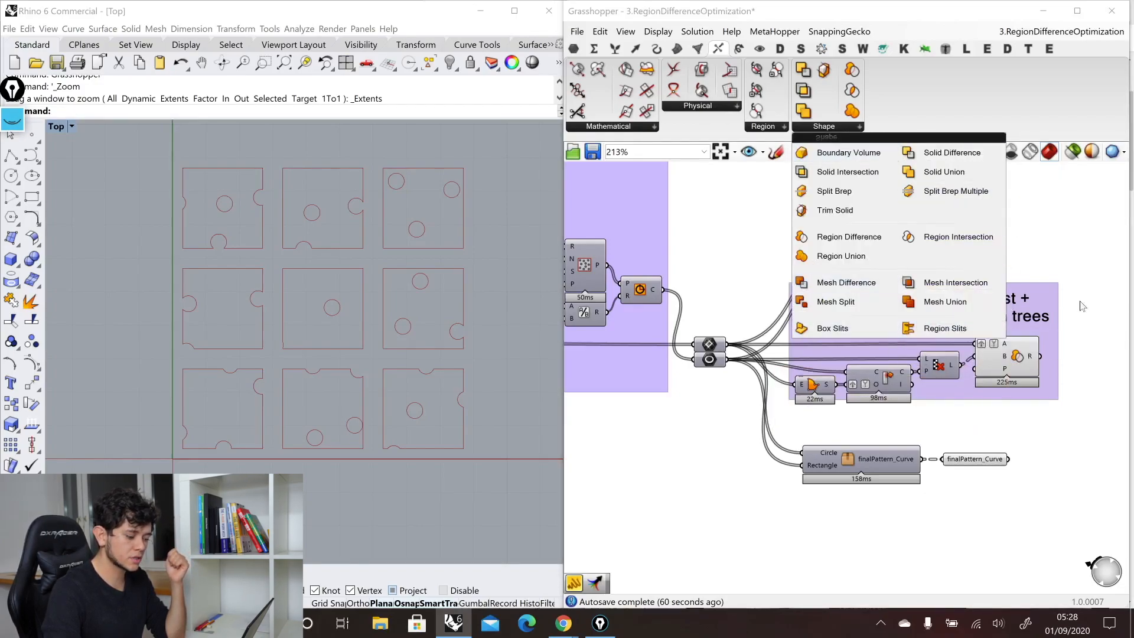
click(849, 463)
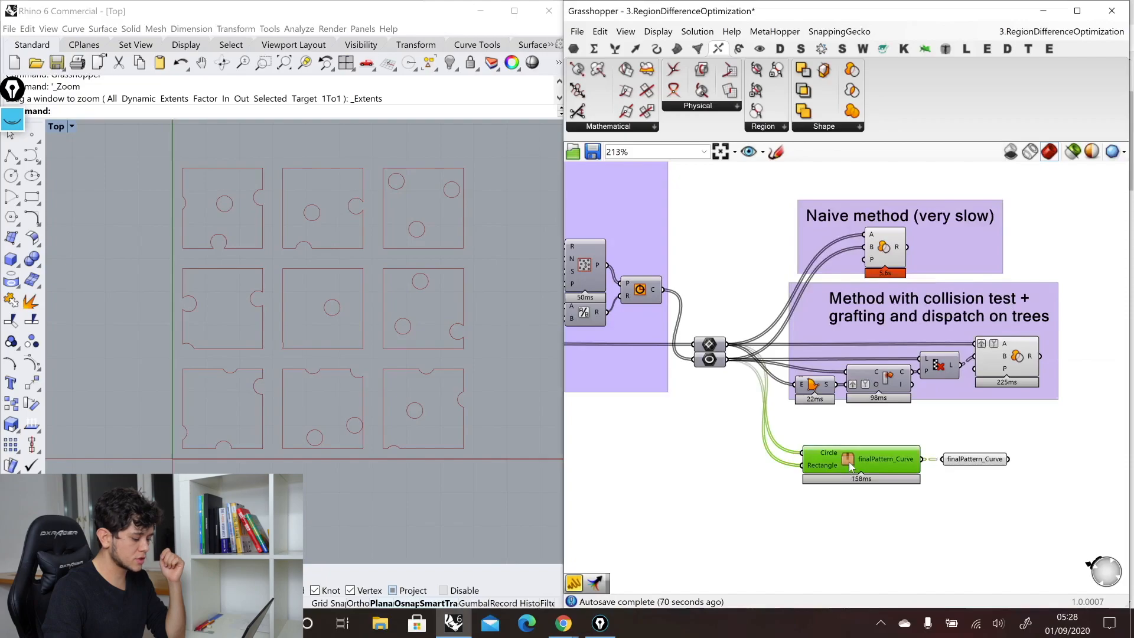
double_click(848, 464)
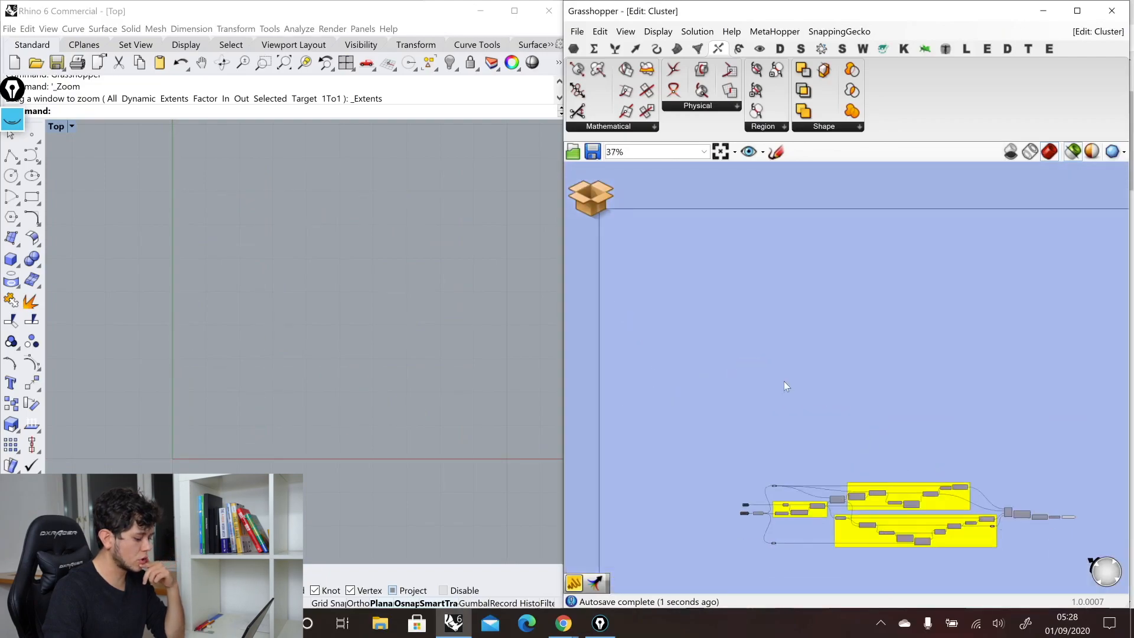
scroll(794, 484, up, 5)
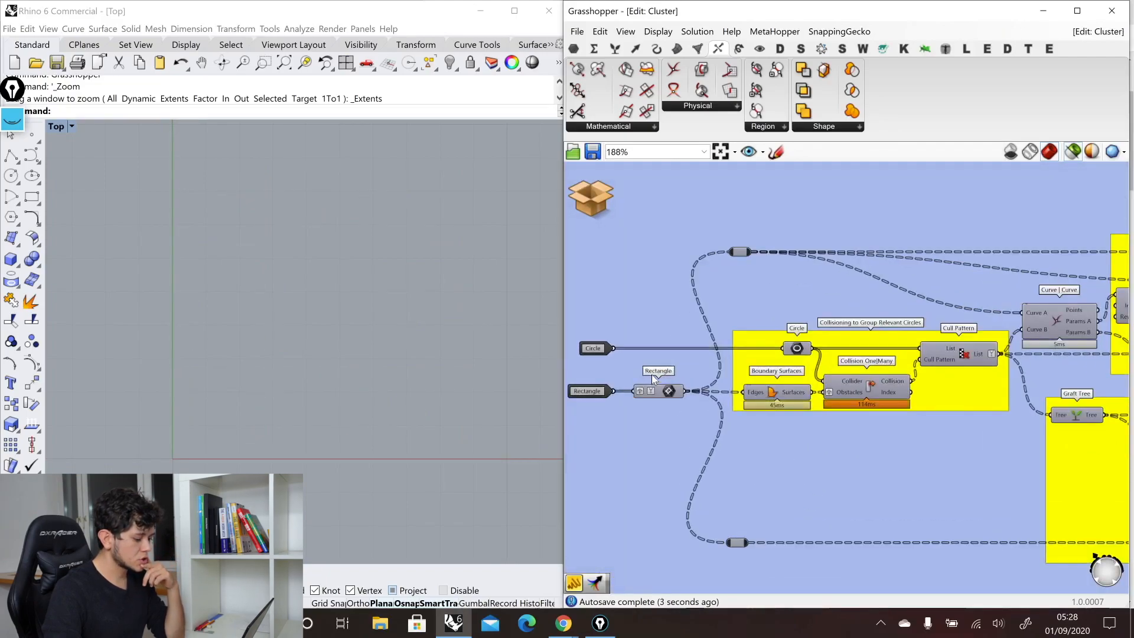
Preview the cluster's Circle parameter and Boundary Surfaces component in the group that collects the relevant circles
click(796, 348)
click(794, 393)
click(796, 348)
click(785, 392)
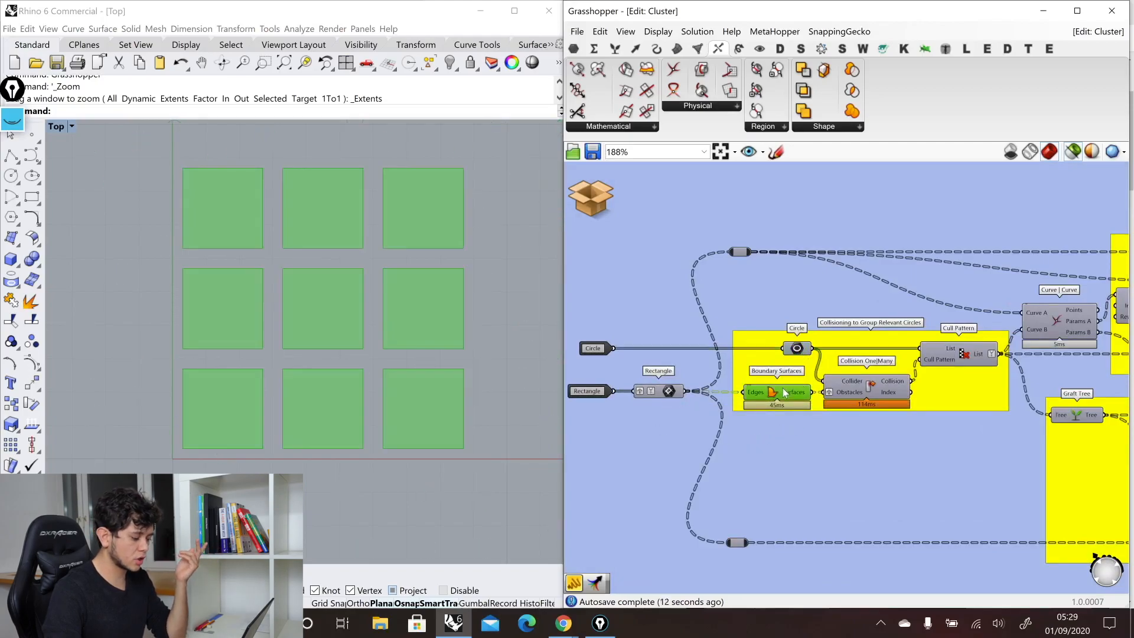
Preview the Cull Pattern component in the group that collects the relevant circles by collision
scroll(877, 351, down, 3)
scroll(877, 351, up, 3)
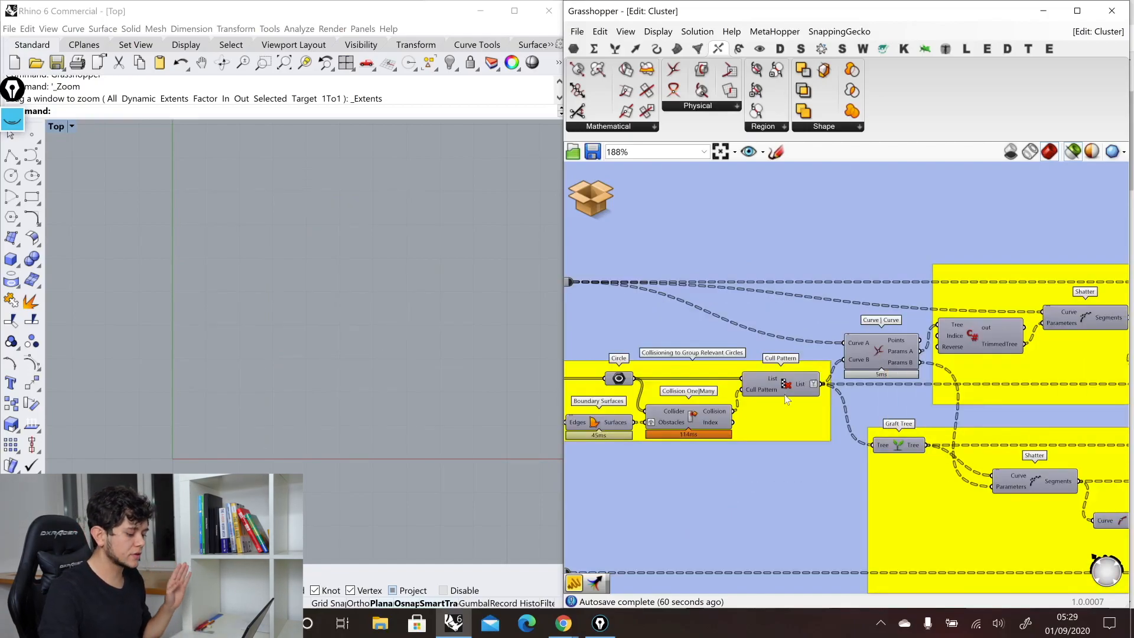
scroll(1004, 393, down, 1)
right_drag(567, 417, 682, 409)
click(683, 409)
scroll(959, 387, up, 2)
click(923, 381)
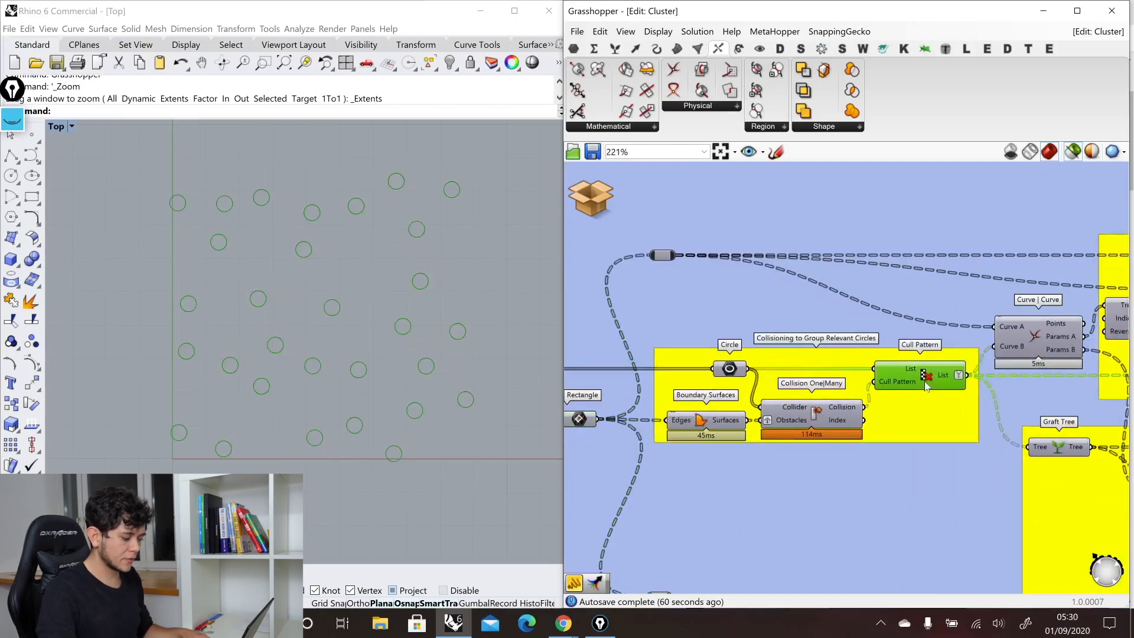
Preview the Shatter and Curve Middle components, separately and together, in the group that cuts and selects rectangle sections
scroll(775, 361, down, 3)
scroll(776, 361, down, 2)
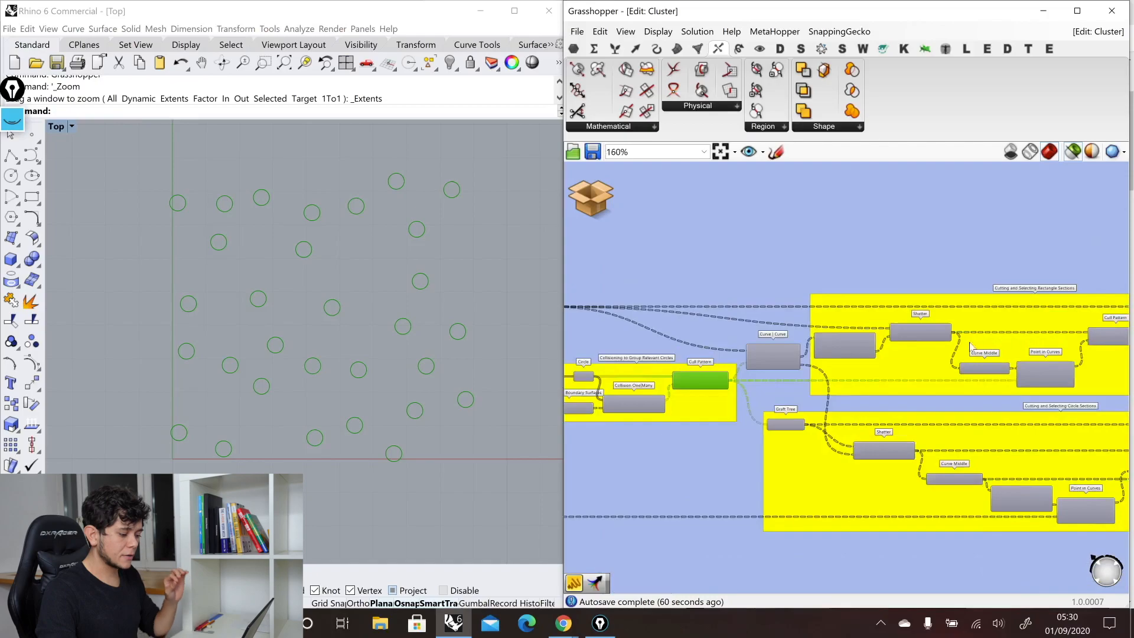
scroll(908, 341, up, 4)
click(910, 330)
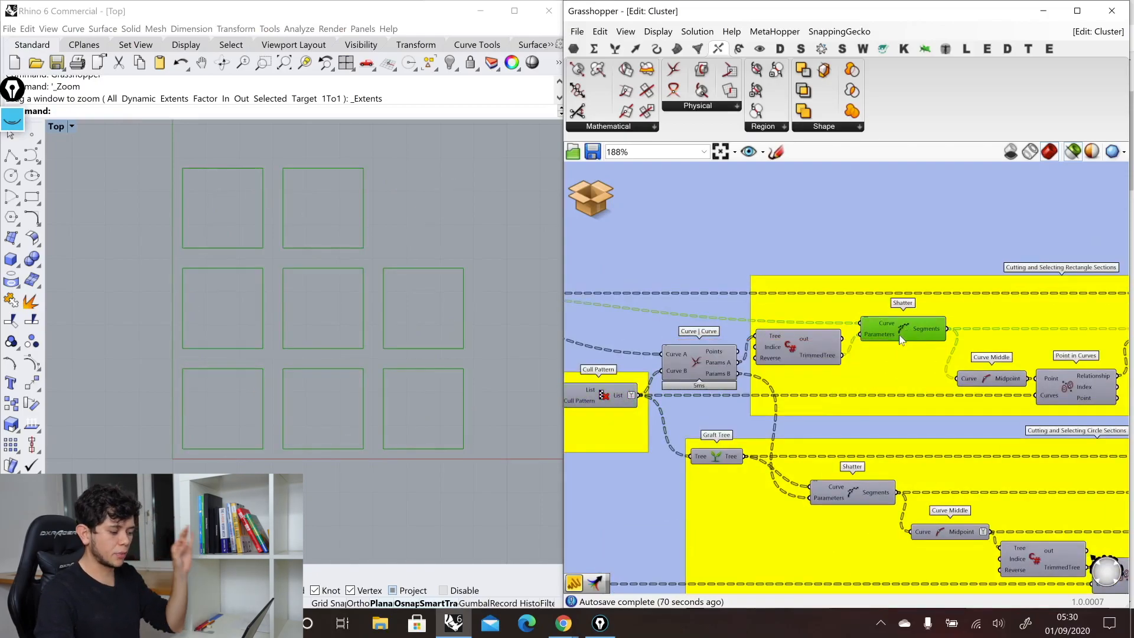
scroll(908, 366, up, 1)
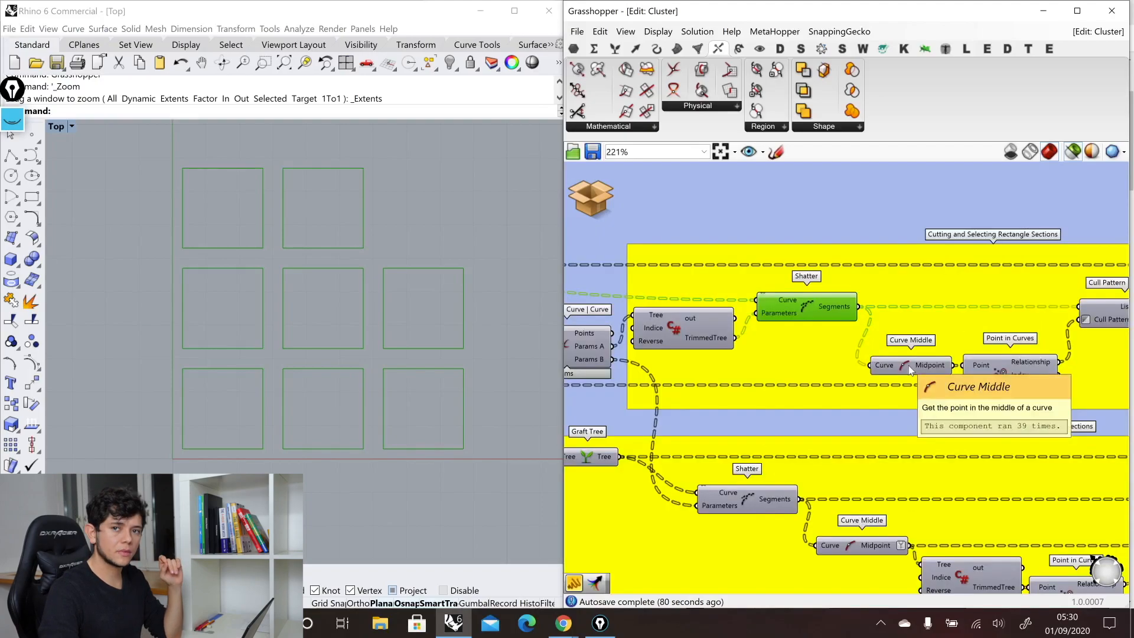
click(908, 366)
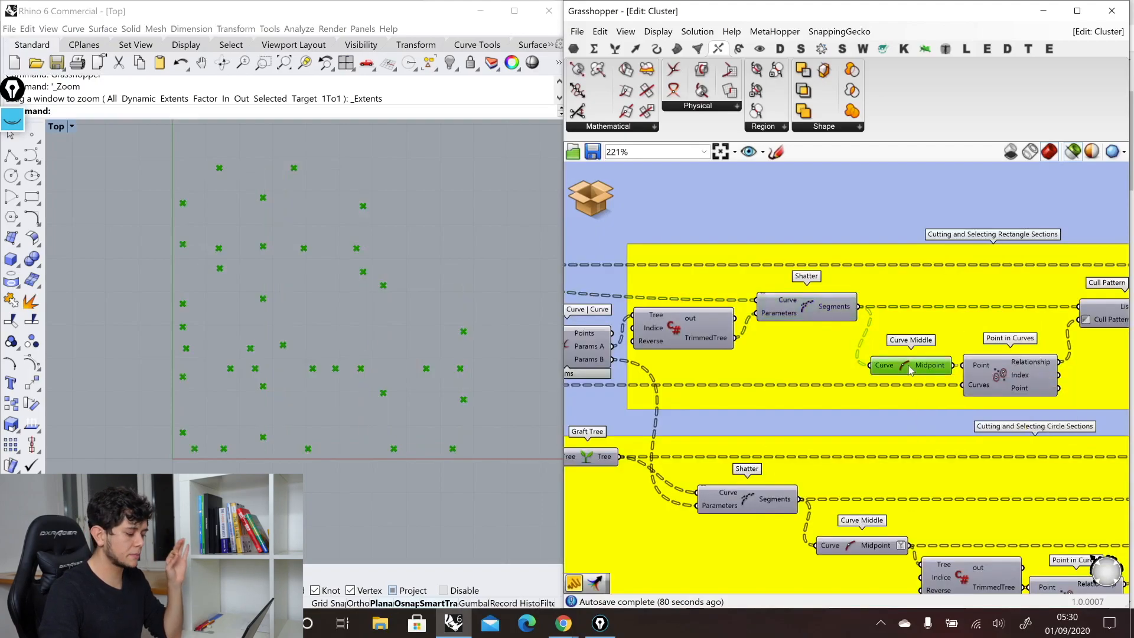
shift+click(823, 307)
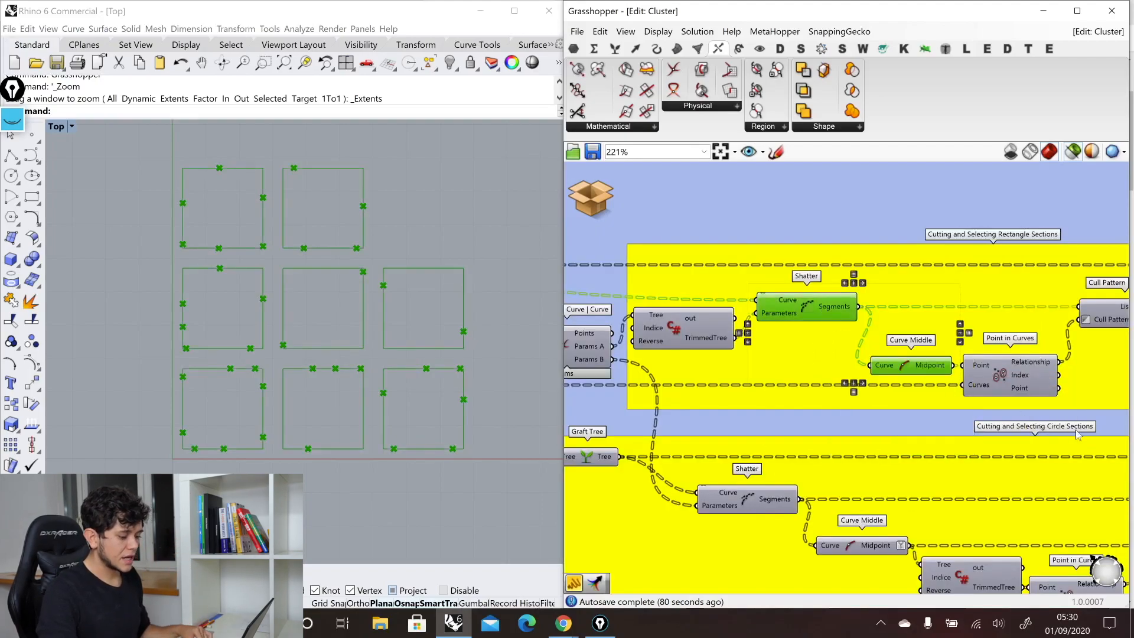
Inspect the Point in Curves test against the shattered rectangle segments and their midpoints, and preview the Cull Pattern component it feeds
click(1002, 393)
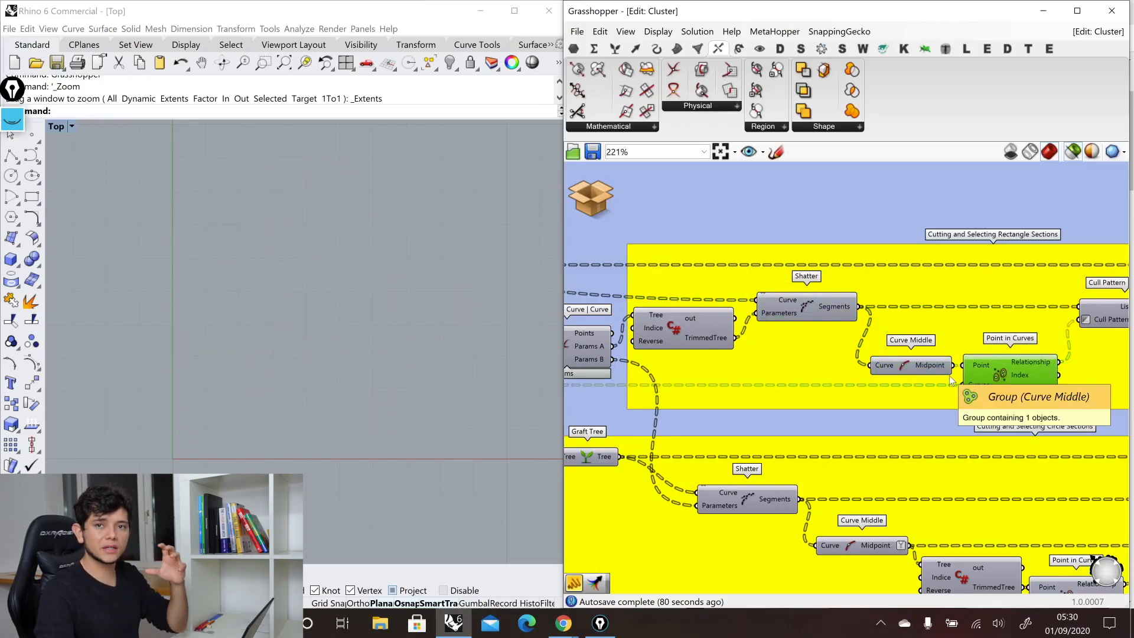
drag(948, 375, 748, 283)
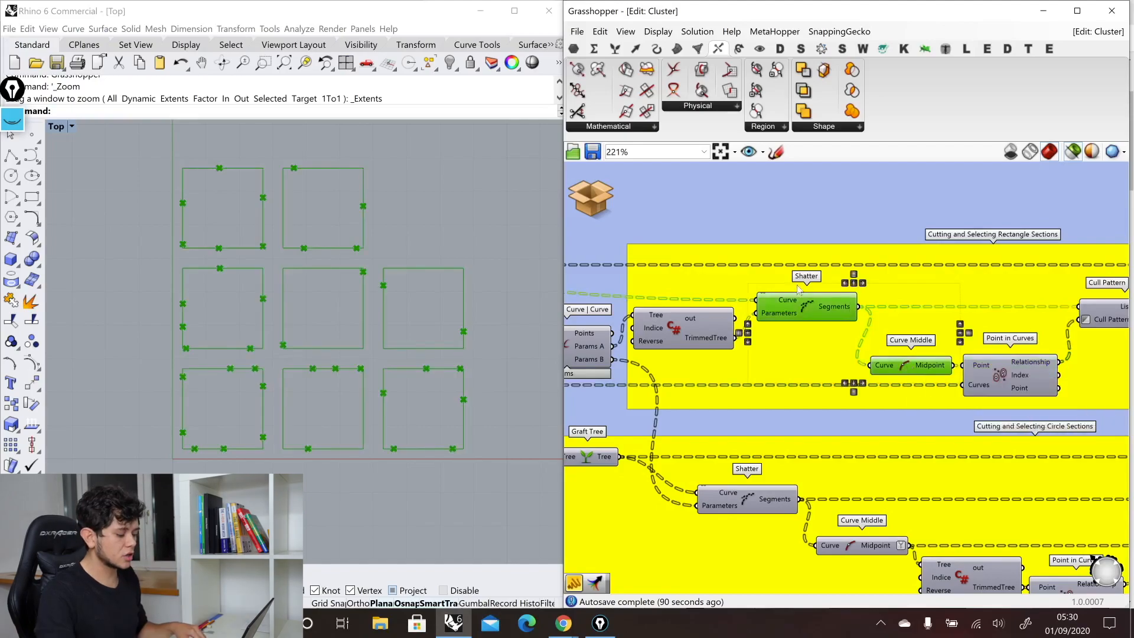
scroll(1091, 406, down, 2)
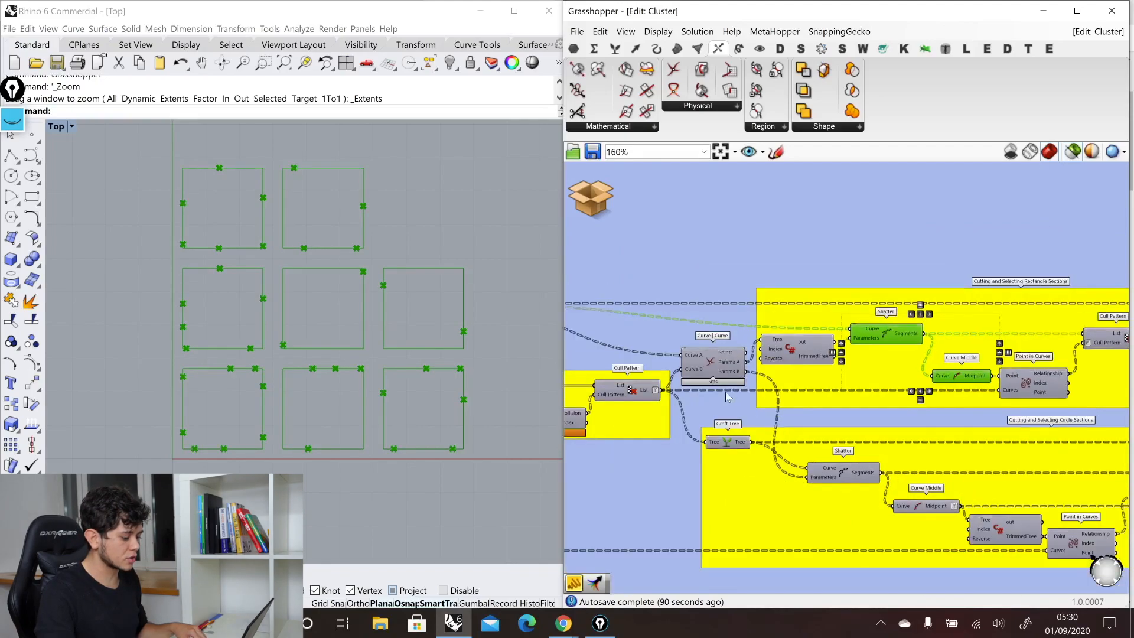
scroll(874, 387, down, 2)
scroll(942, 381, up, 3)
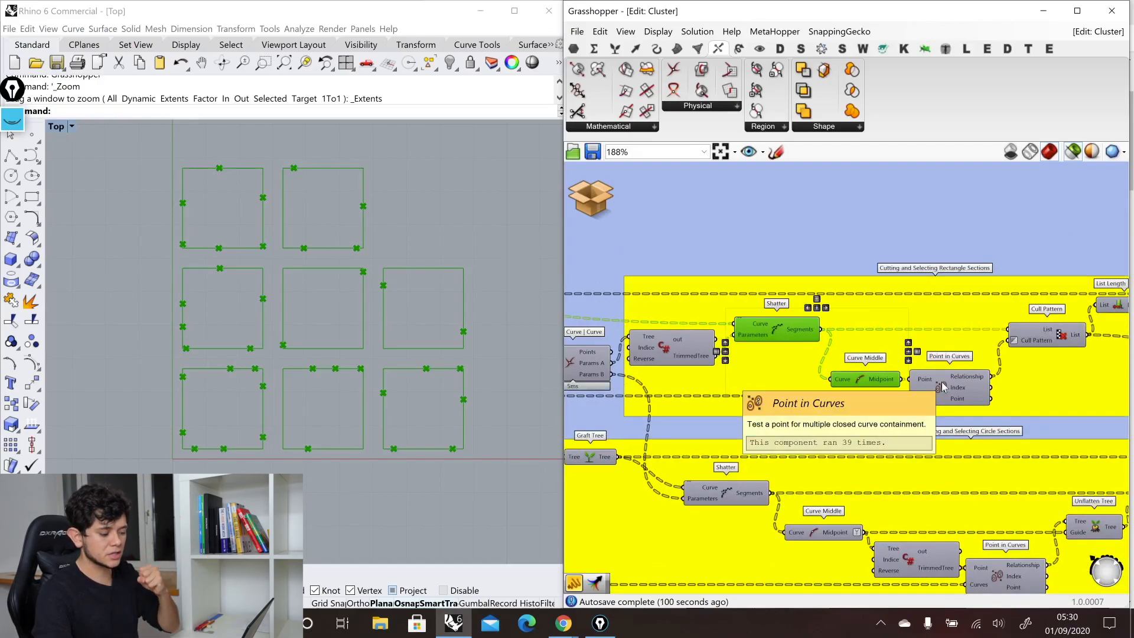
click(1063, 334)
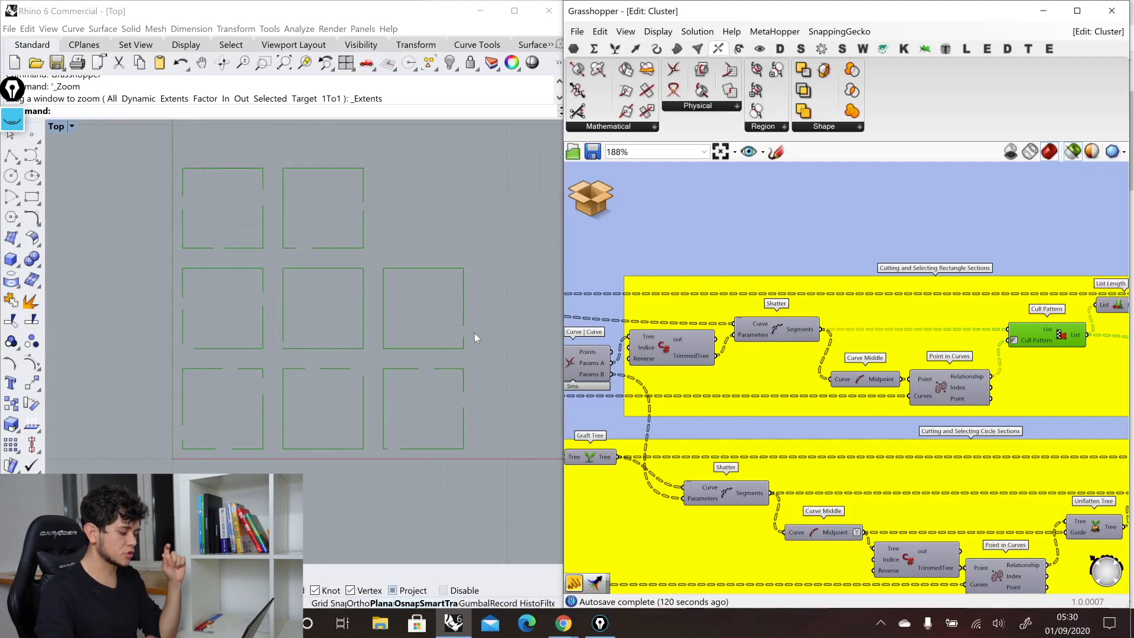
Preview Shatter, Curve Middle and Cull Pattern in the circle sections group, and add the rectangle sections' Cull Pattern to the preview
scroll(816, 384, down, 3)
scroll(859, 514, up, 3)
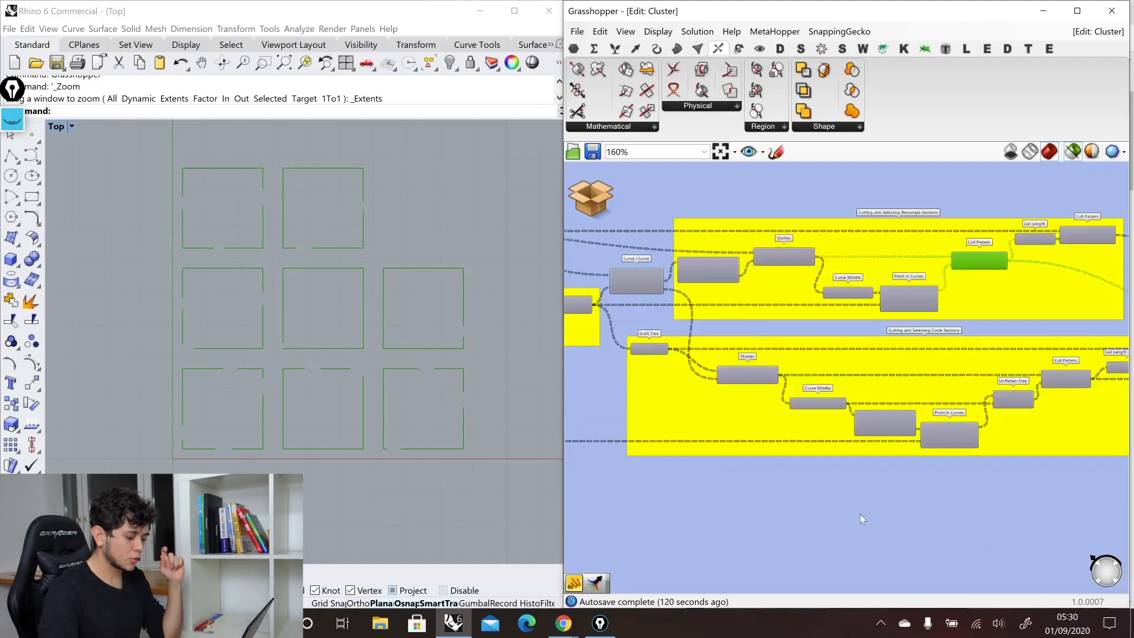
click(745, 353)
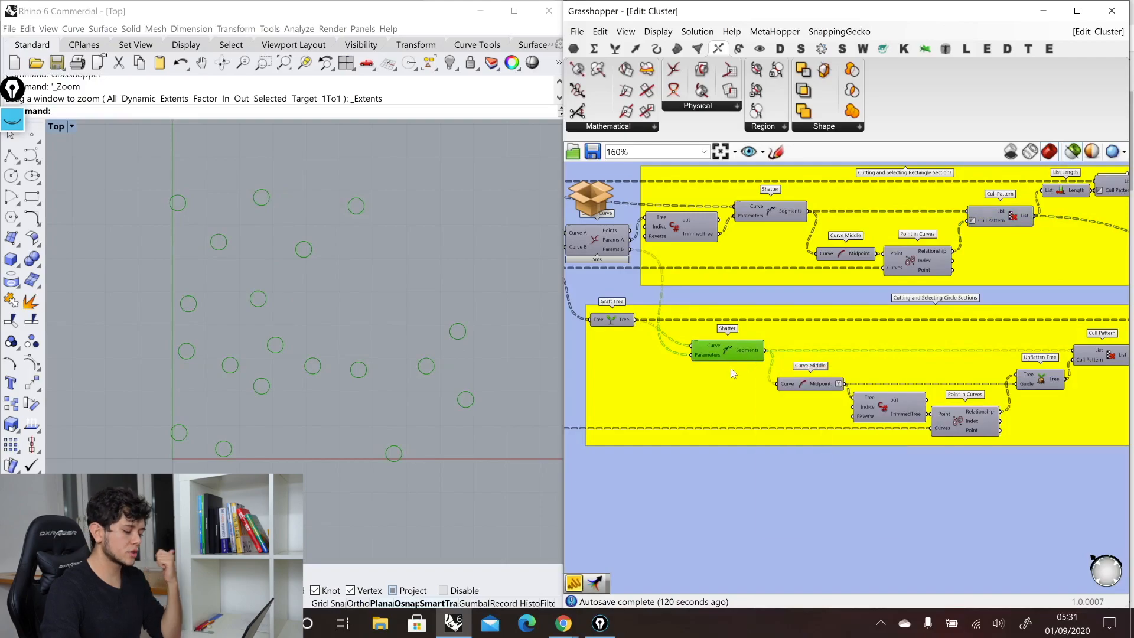
click(813, 388)
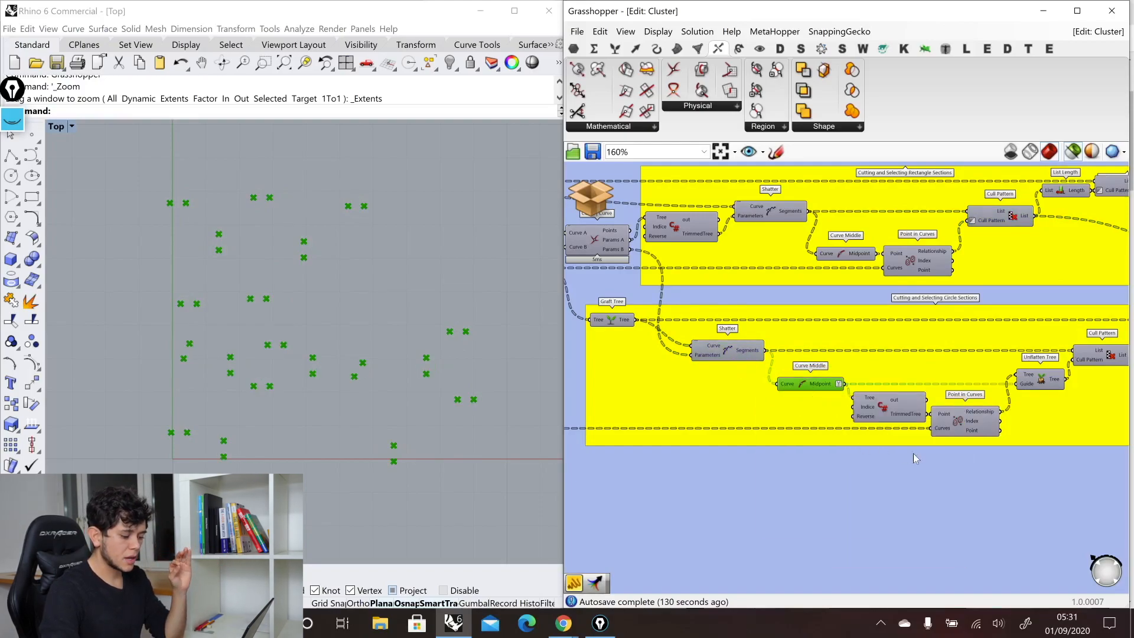
mouse_move(983, 436)
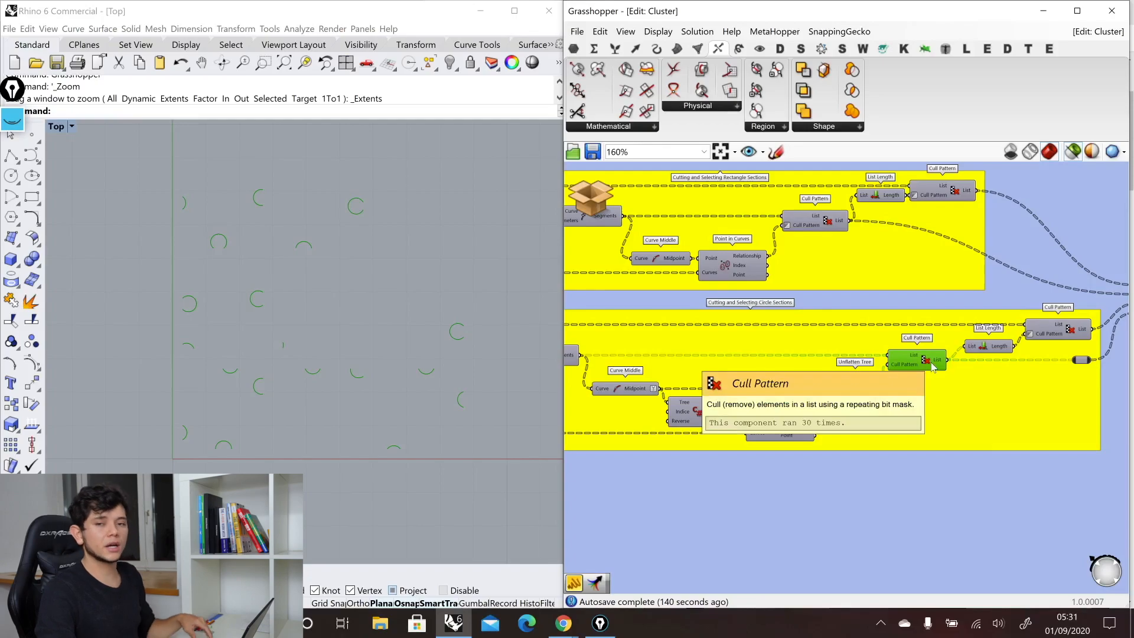
shift+click(828, 222)
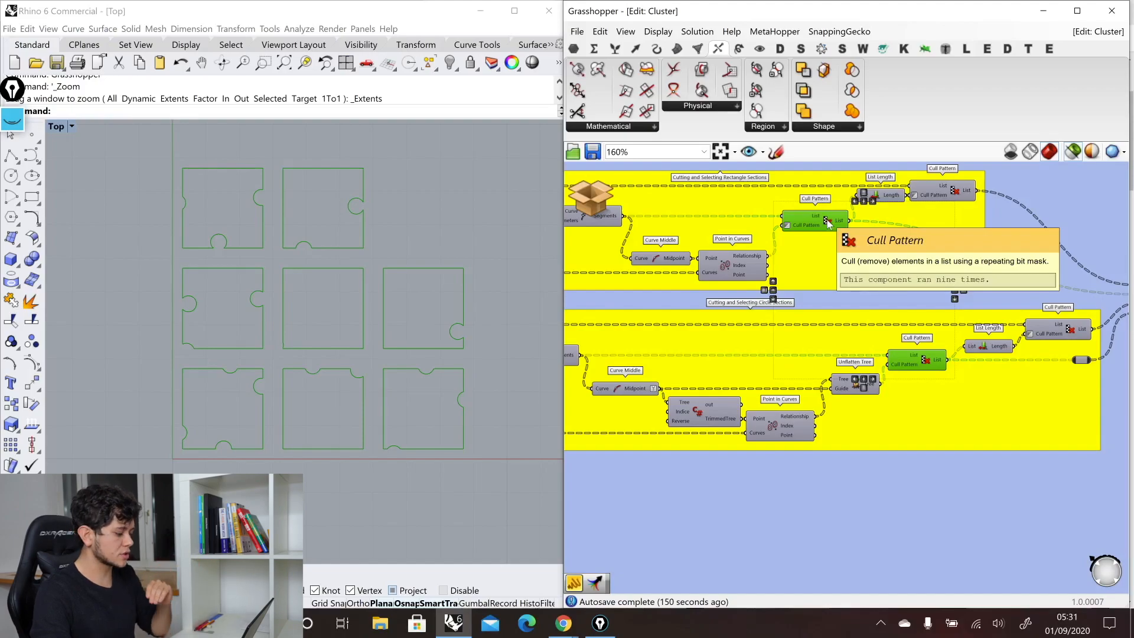
Preview the Merge component that combines the rectangle and circle sections, review the whole cluster and return to the main definition
scroll(802, 373, down, 1)
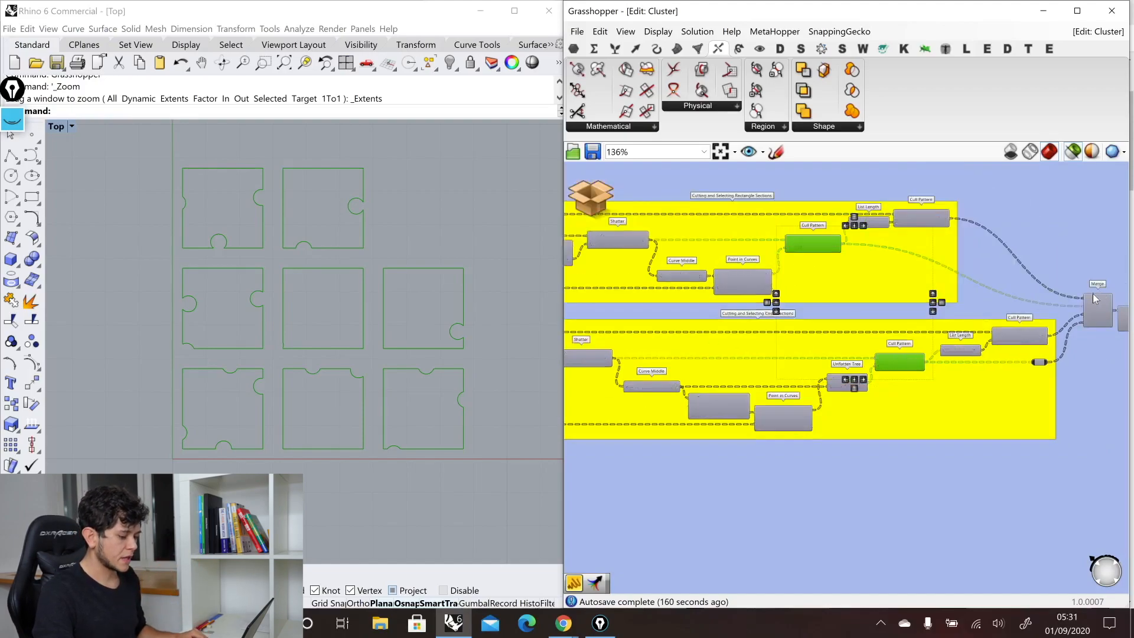
scroll(1097, 313, up, 2)
click(1097, 313)
scroll(726, 338, down, 1)
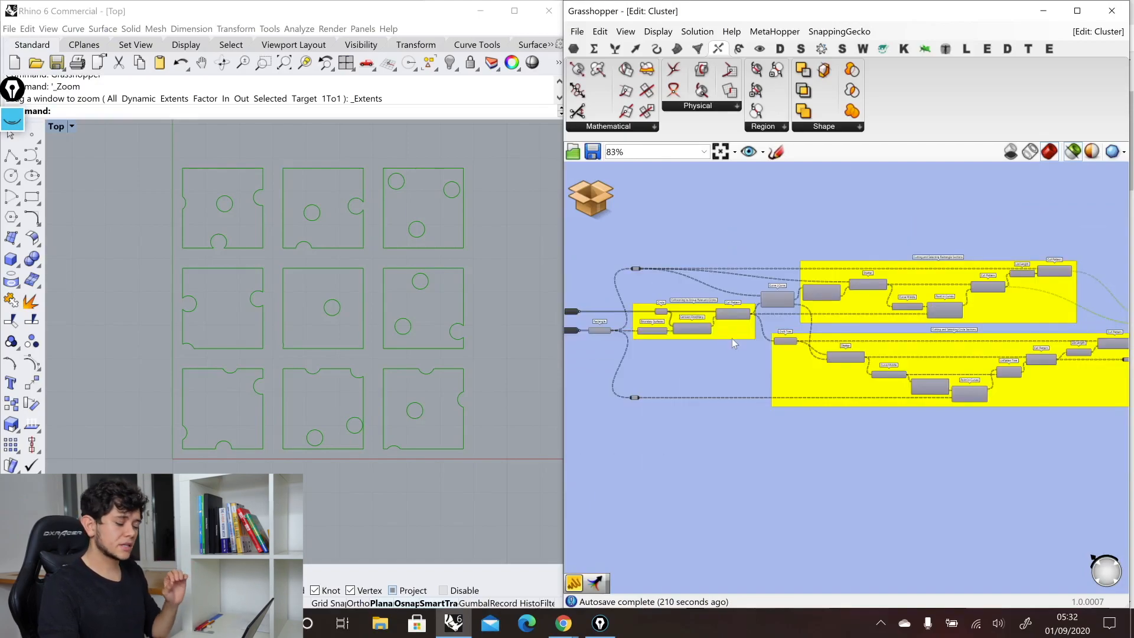
scroll(734, 344, down, 1)
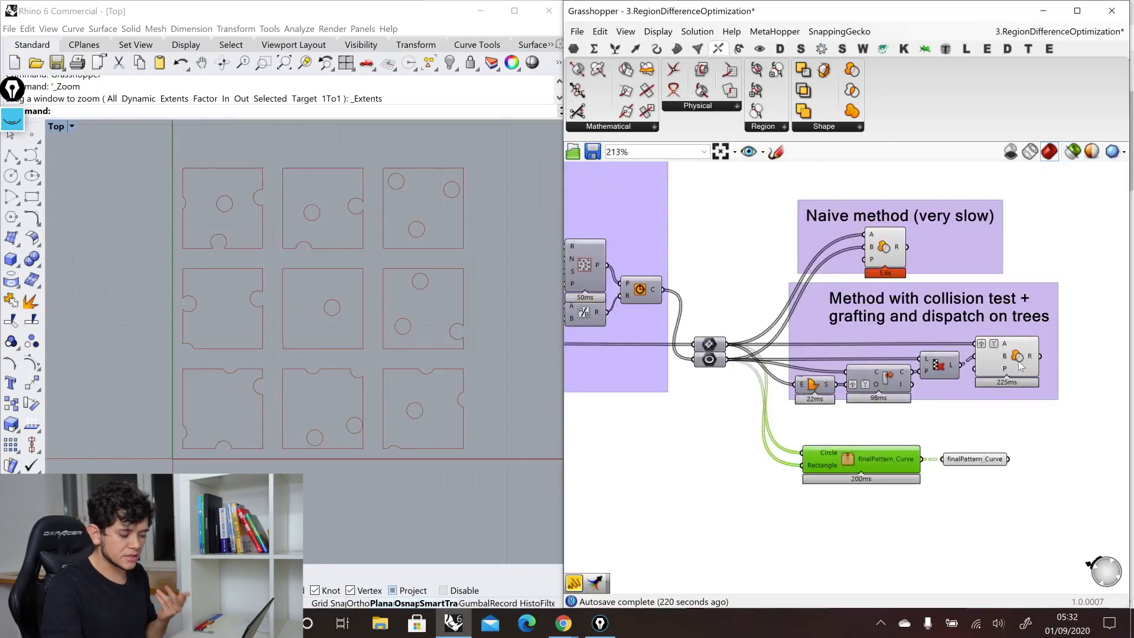
Compare the collision-test and naive Region Difference components with the finalPattern_Curve cluster, and reopen the cluster for editing
click(1018, 362)
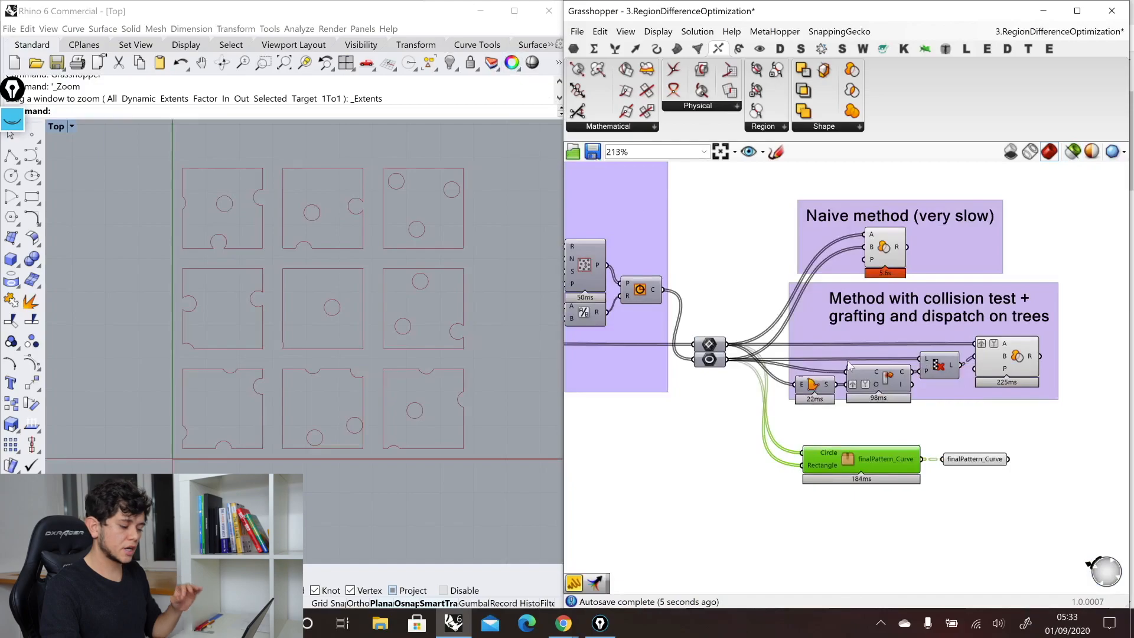
click(892, 239)
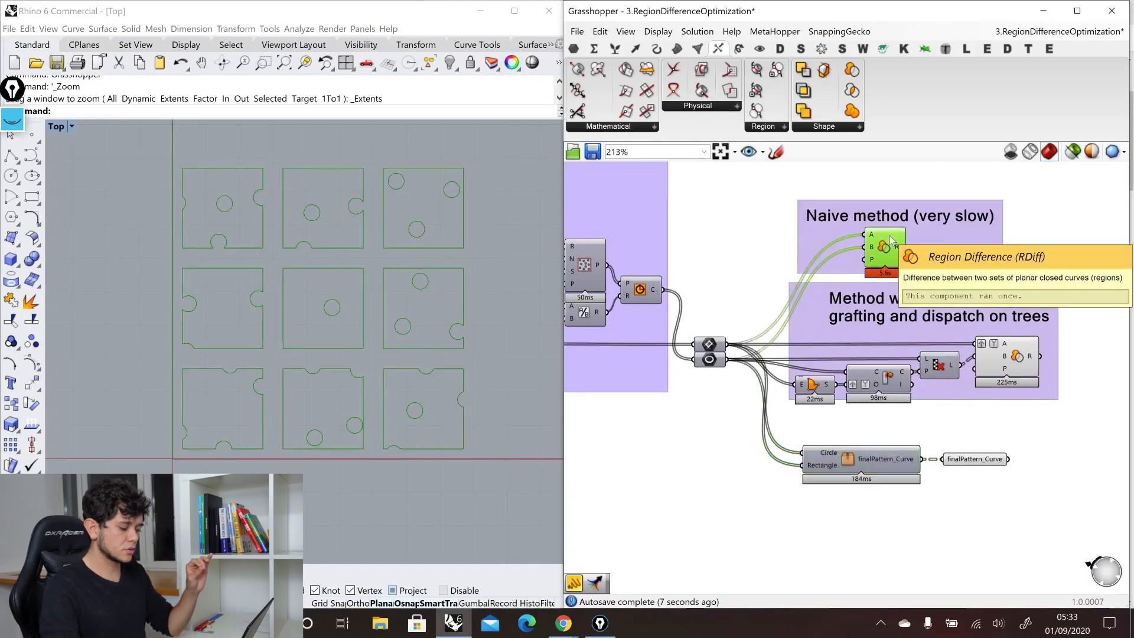
double_click(850, 459)
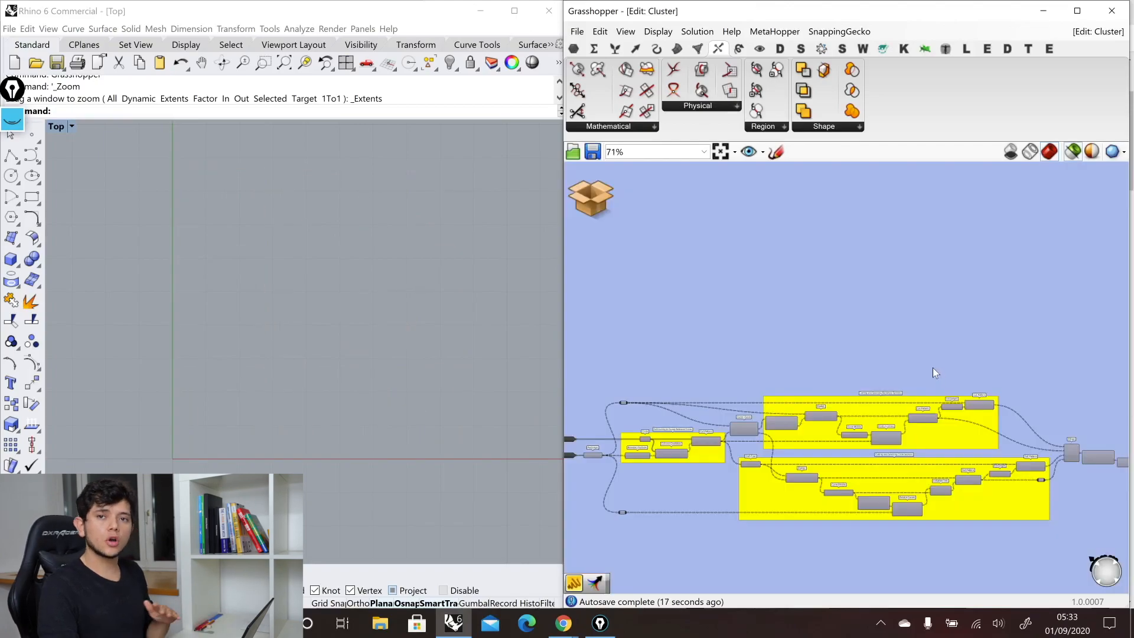
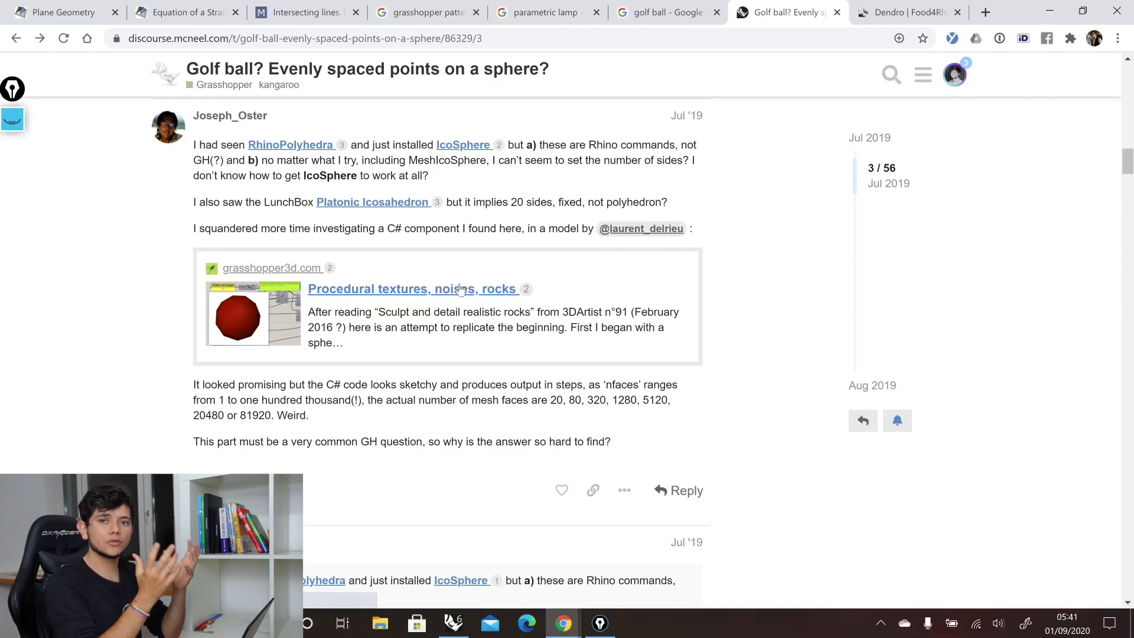
Read the forum replies about evenly spaced points on a sphere and switch to the golfBall_SolidOperationsExample definition in Grasshopper
scroll(460, 288, down, 3)
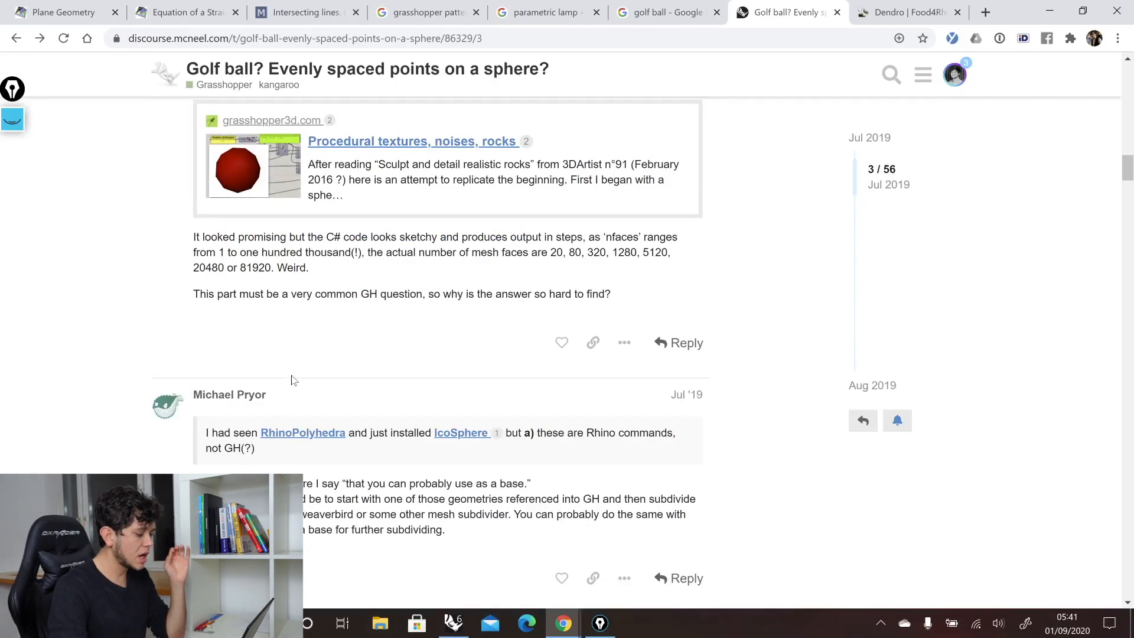
scroll(292, 374, down, 3)
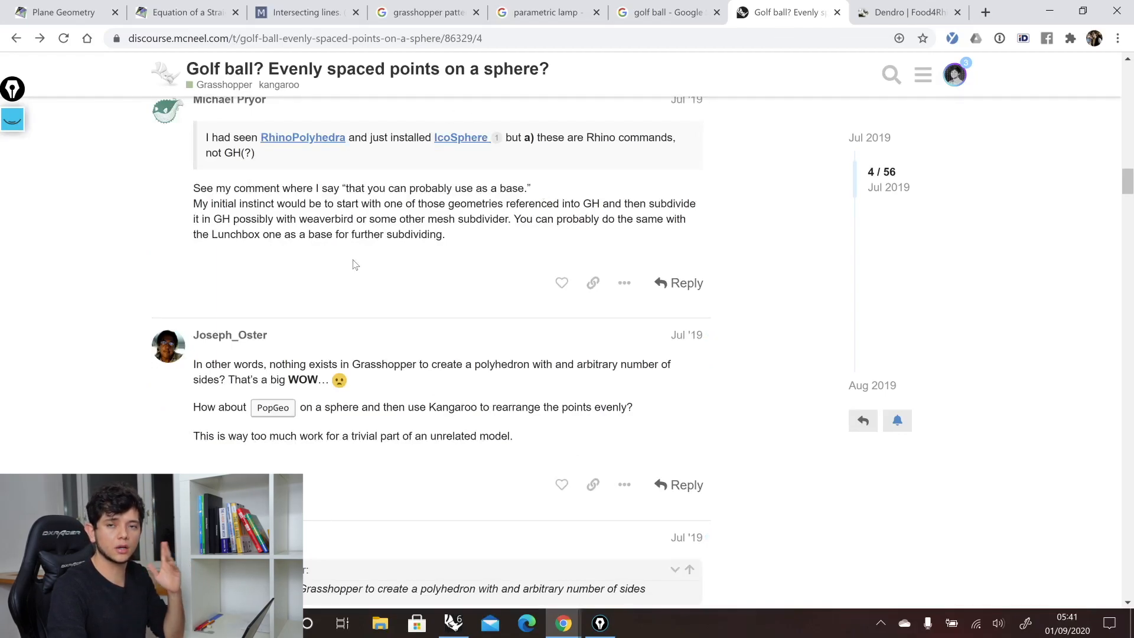
key(alt+Tab)
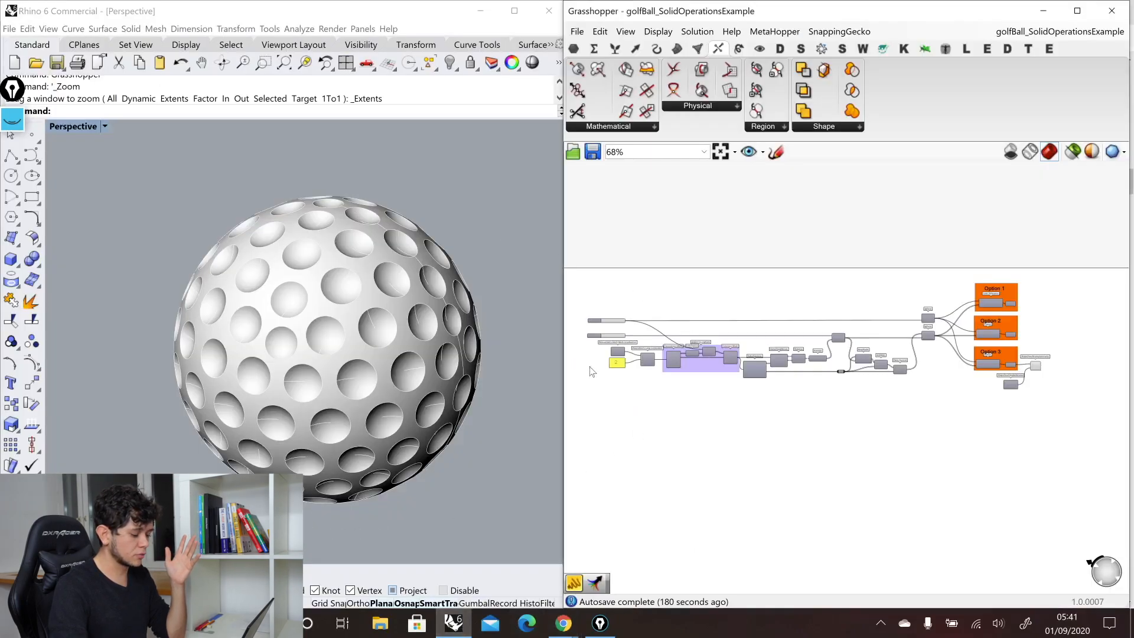
Examine the golf ball definition from the Weaverbird icosahedron and Loop Subdivision through the sphere projection to the Plane Normal component
scroll(592, 371, up, 3)
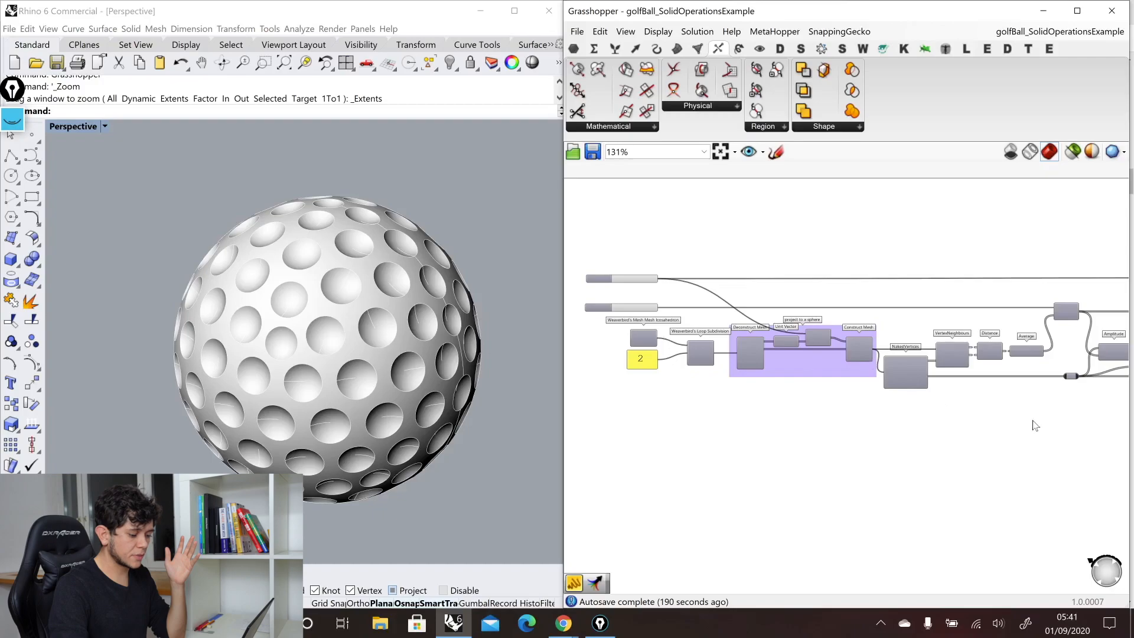
drag(1033, 423, 676, 335)
scroll(640, 377, up, 1)
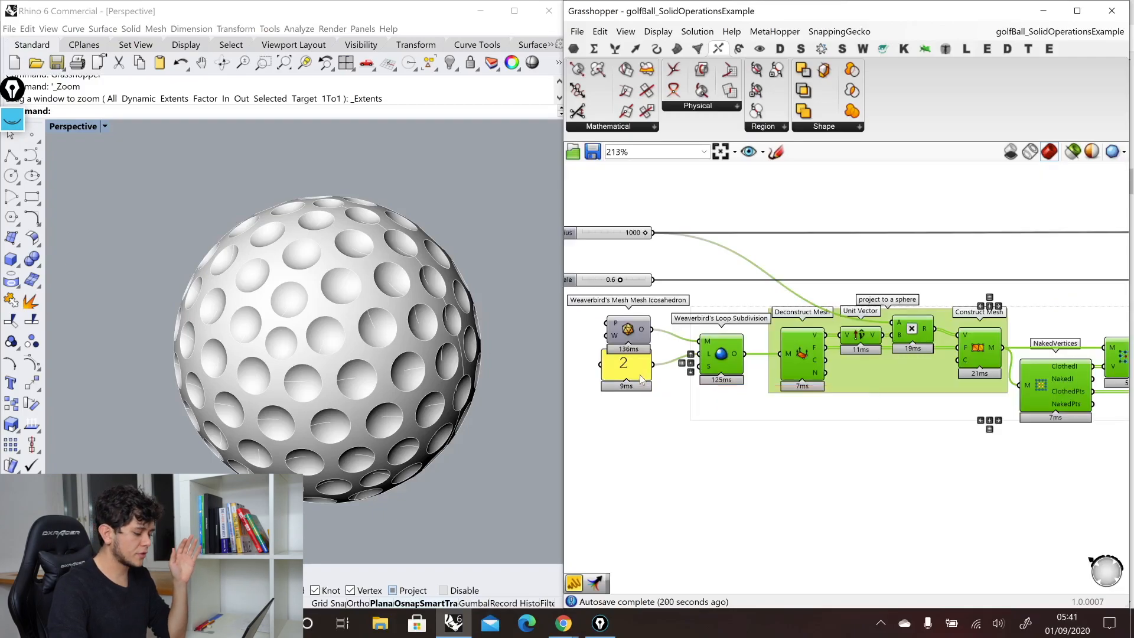
click(668, 409)
scroll(667, 409, down, 2)
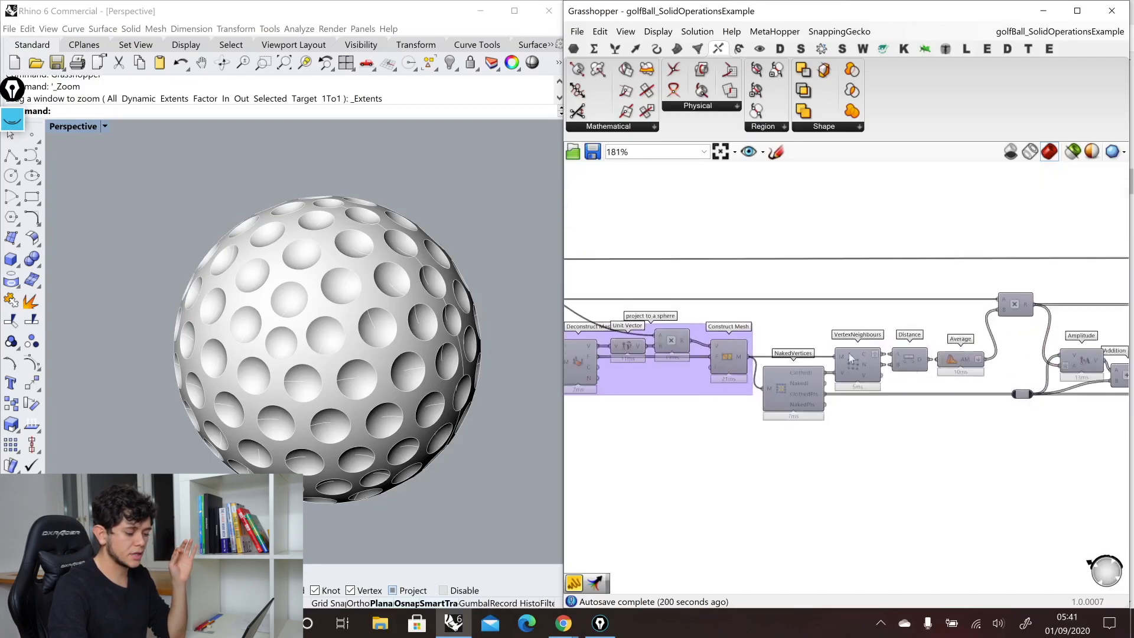
scroll(1076, 370, up, 3)
click(1042, 380)
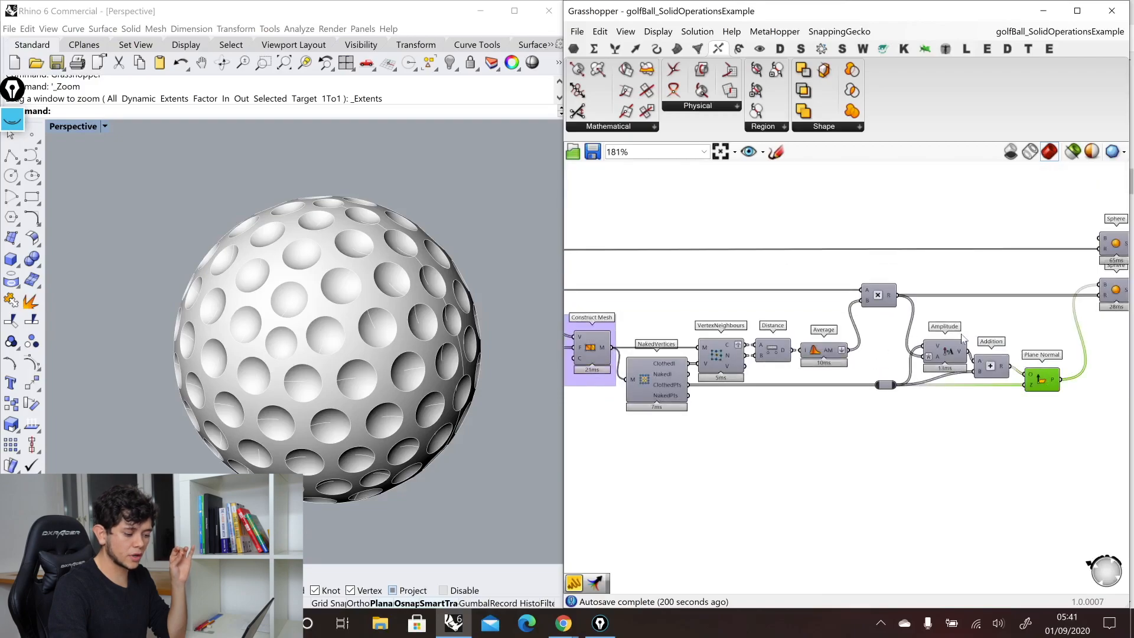
Limit the preview to selected objects and display the dimple spheres and the main Sphere component feeding Options 1 to 3
click(1115, 291)
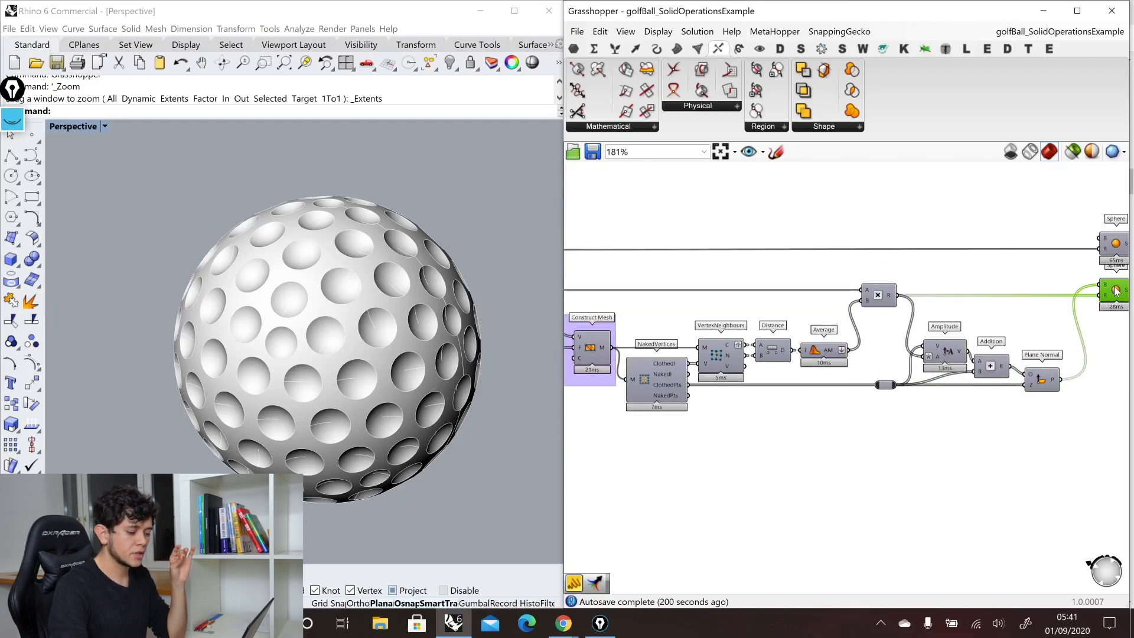
click(1073, 152)
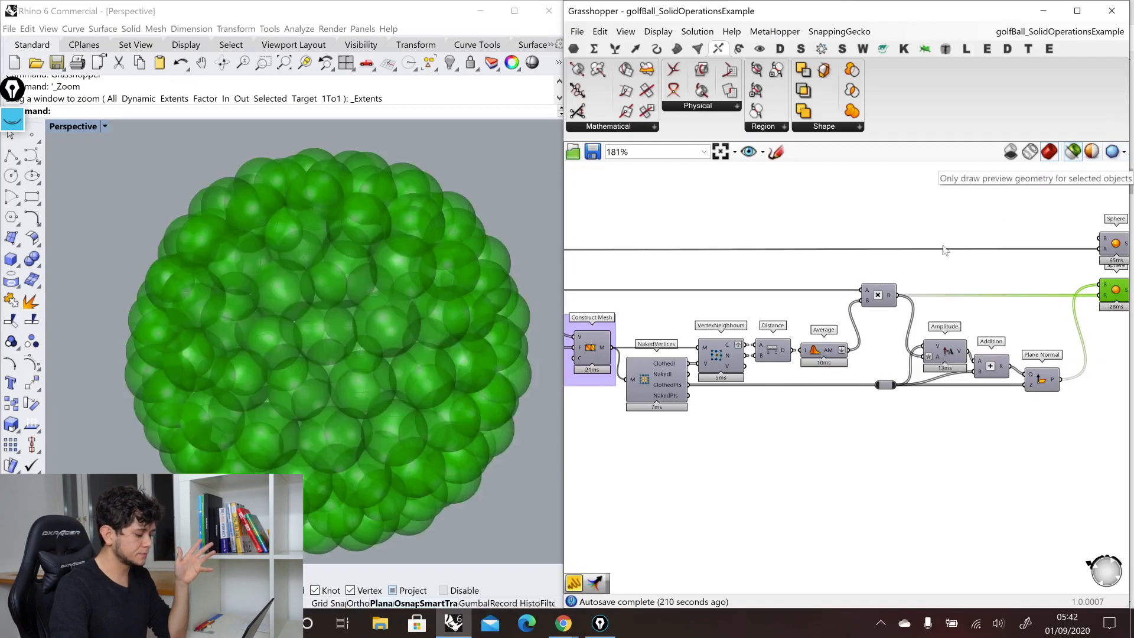
scroll(944, 248, up, 1)
click(1067, 250)
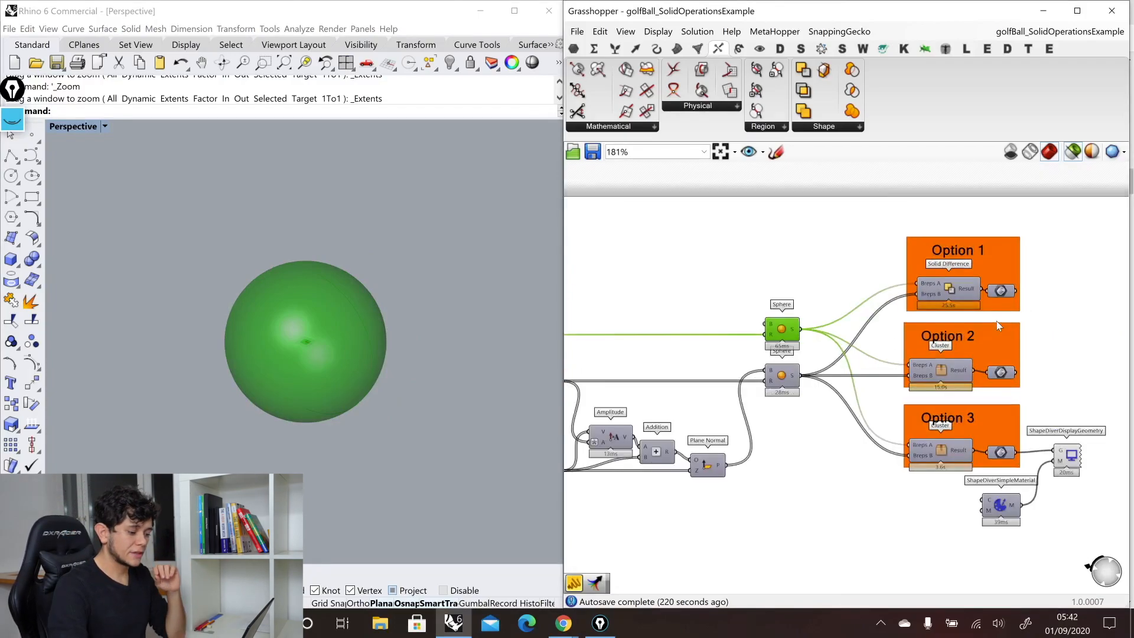
scroll(996, 321, up, 2)
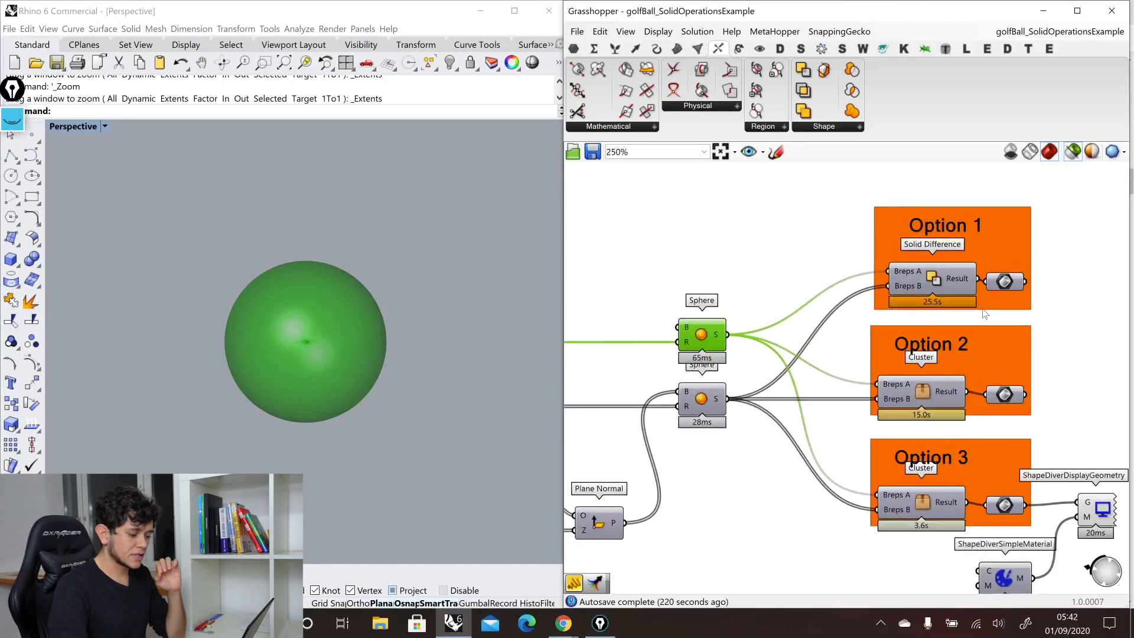
Compare the golf ball results of Solid Difference in Option 1 and the Option 2 and 3 clusters, and open the Option 2 cluster for editing
click(949, 276)
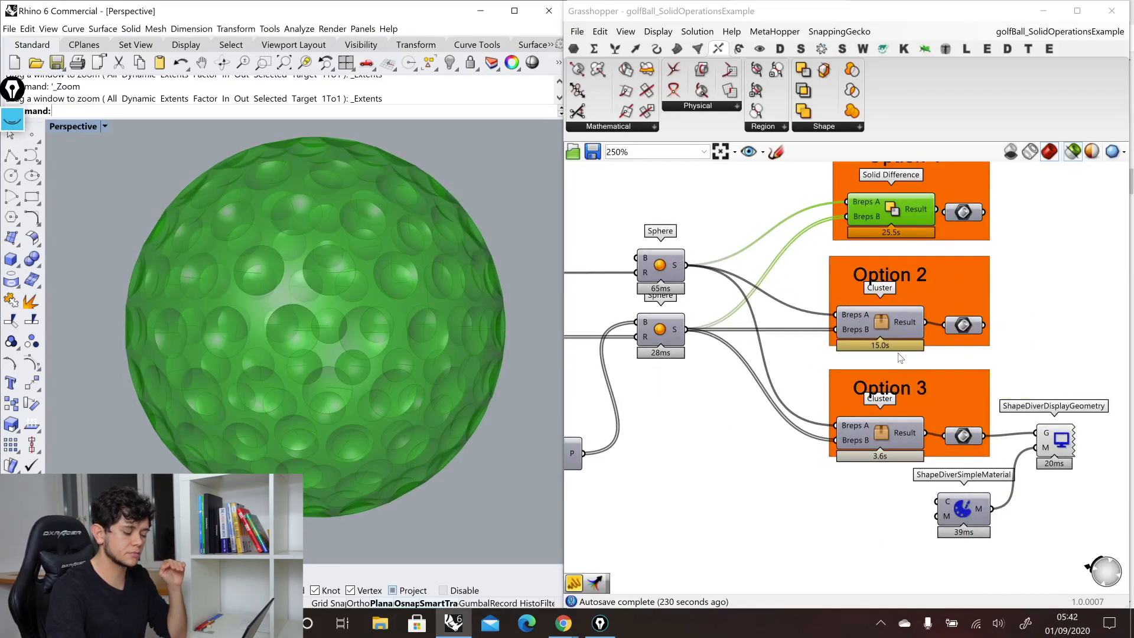
click(888, 444)
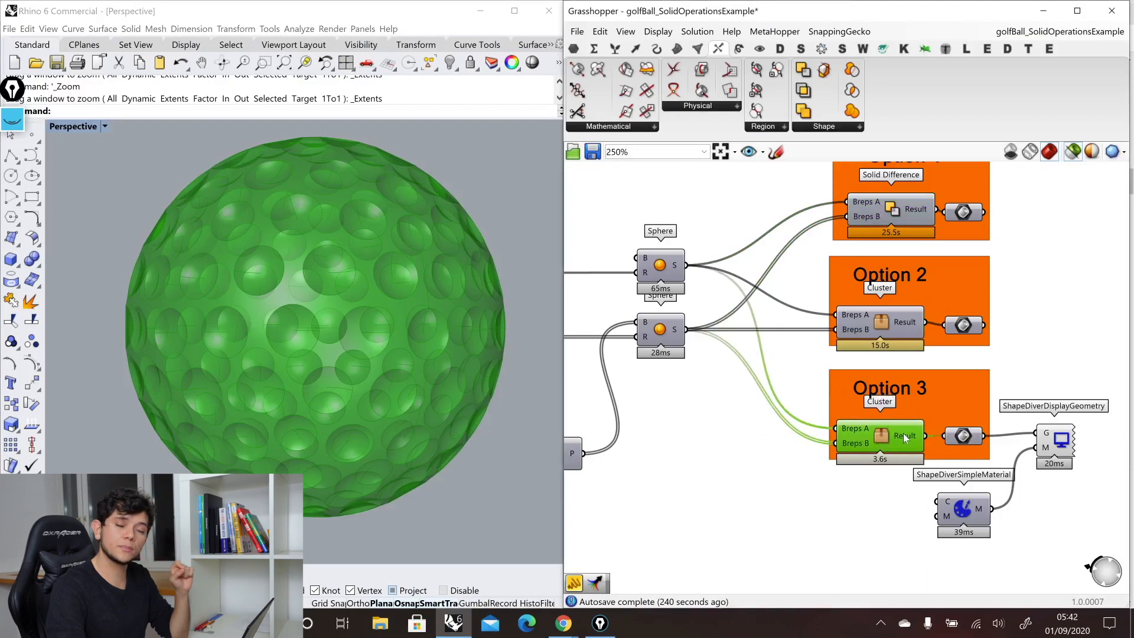
click(970, 217)
click(963, 435)
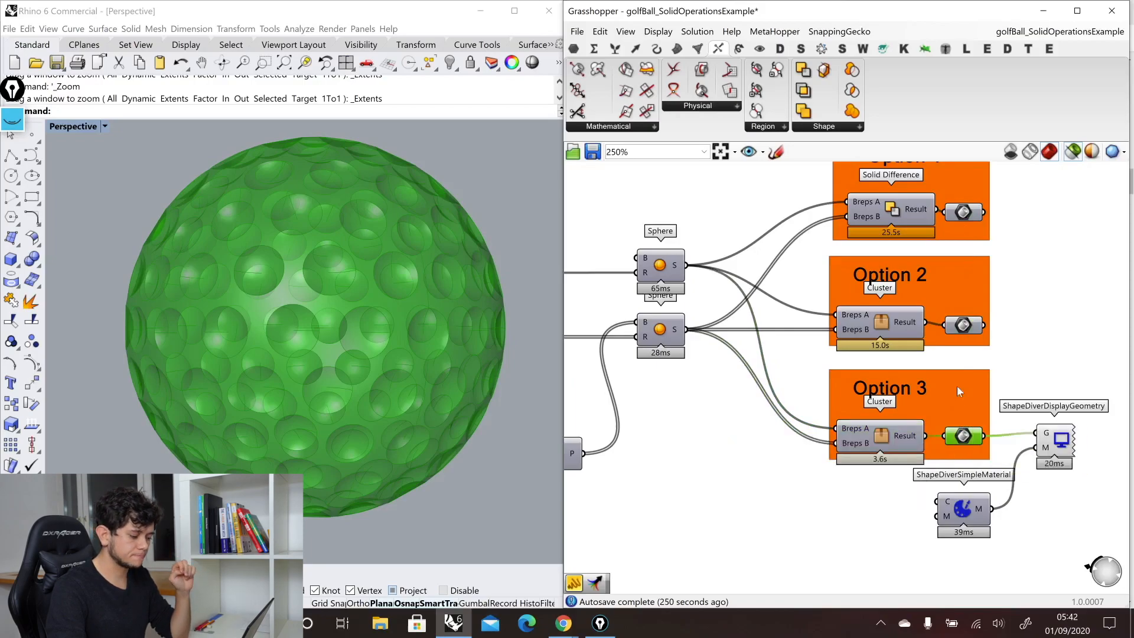
click(886, 326)
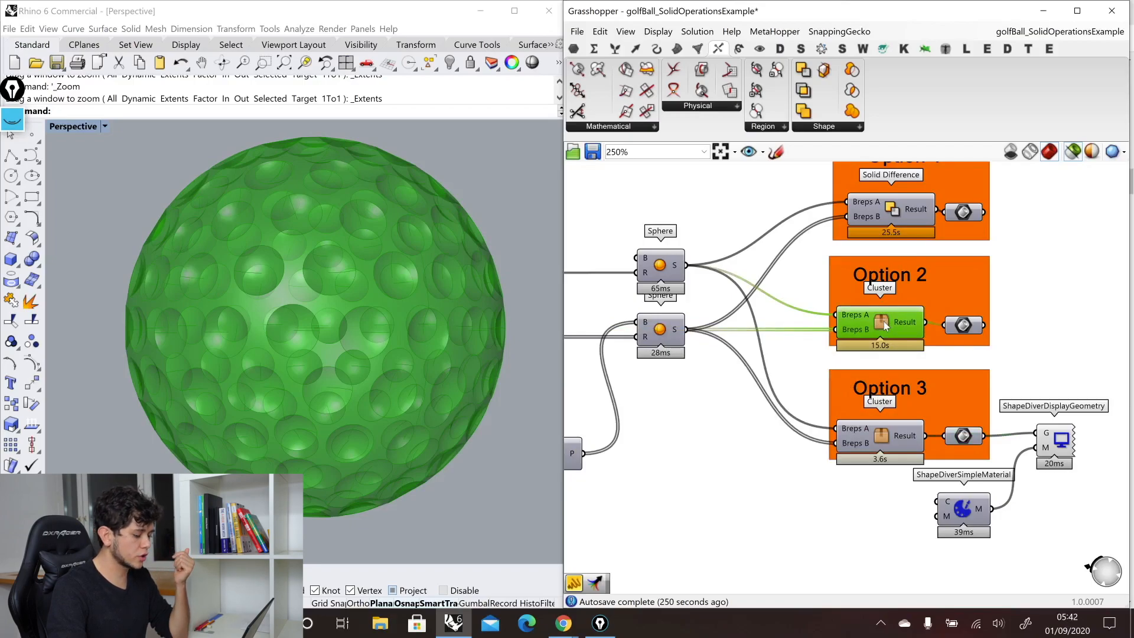
double_click(886, 325)
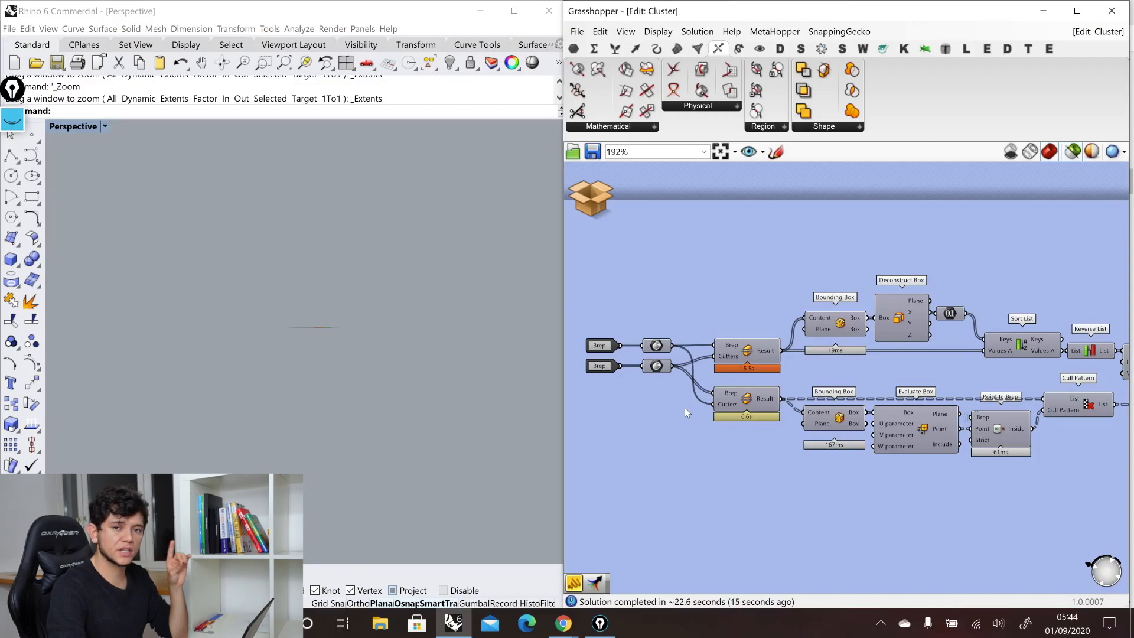
Examine the Option 2 cluster's lower branch from the split dimple spheres through Bounding Box, Evaluate Box and Point In Brep to Cull Pattern
scroll(649, 404, up, 1)
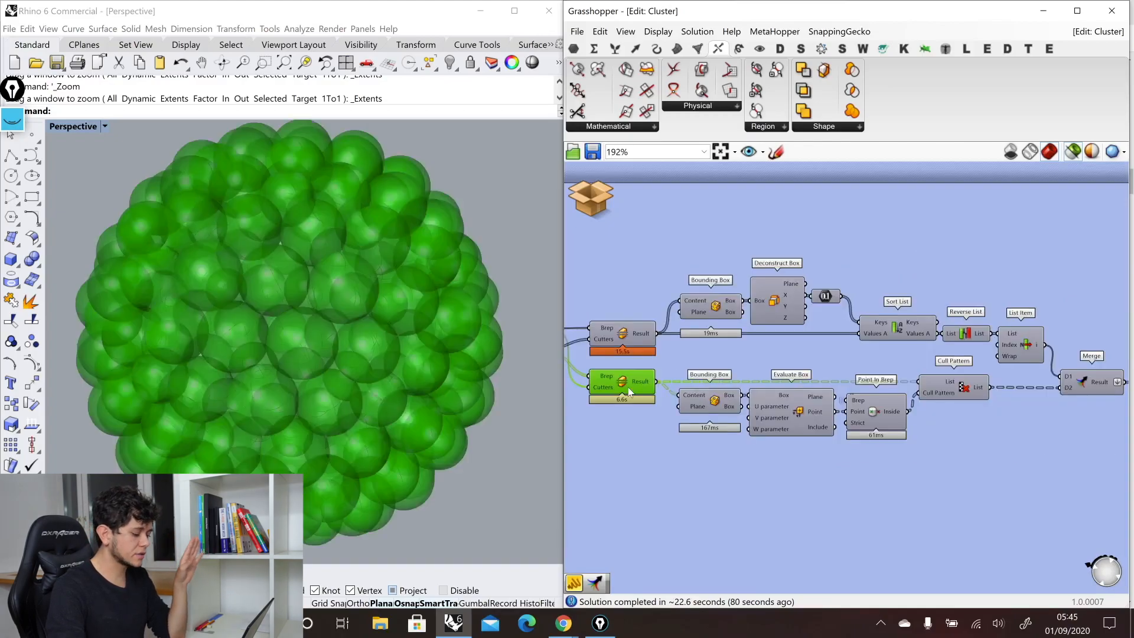
click(717, 404)
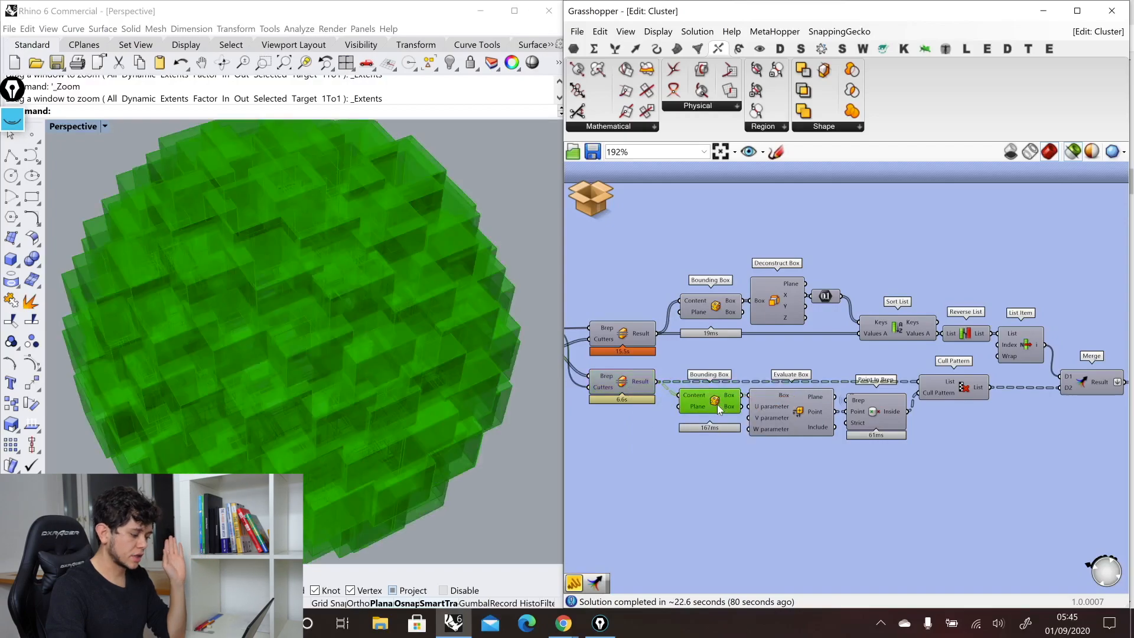
click(799, 416)
scroll(841, 434, down, 2)
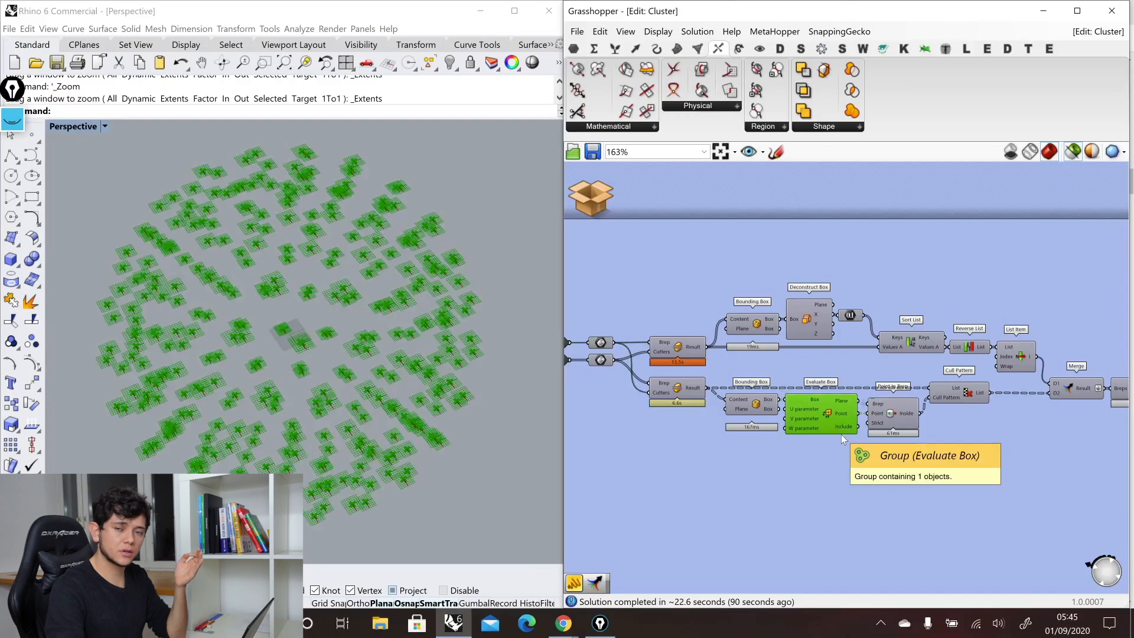
click(601, 343)
mouse_move(603, 349)
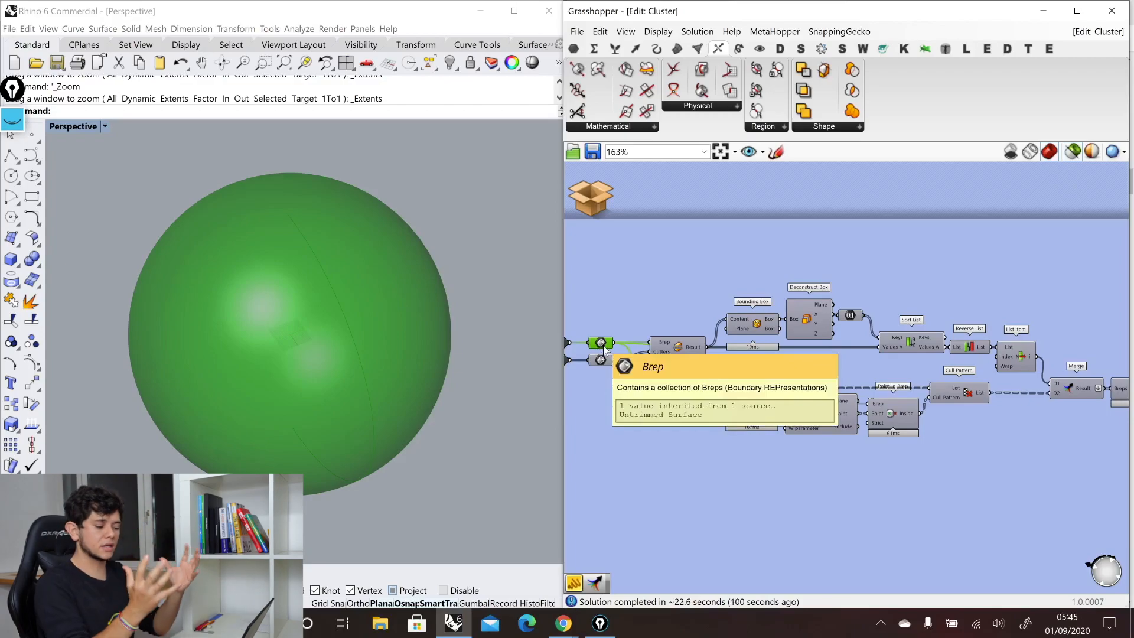
click(892, 414)
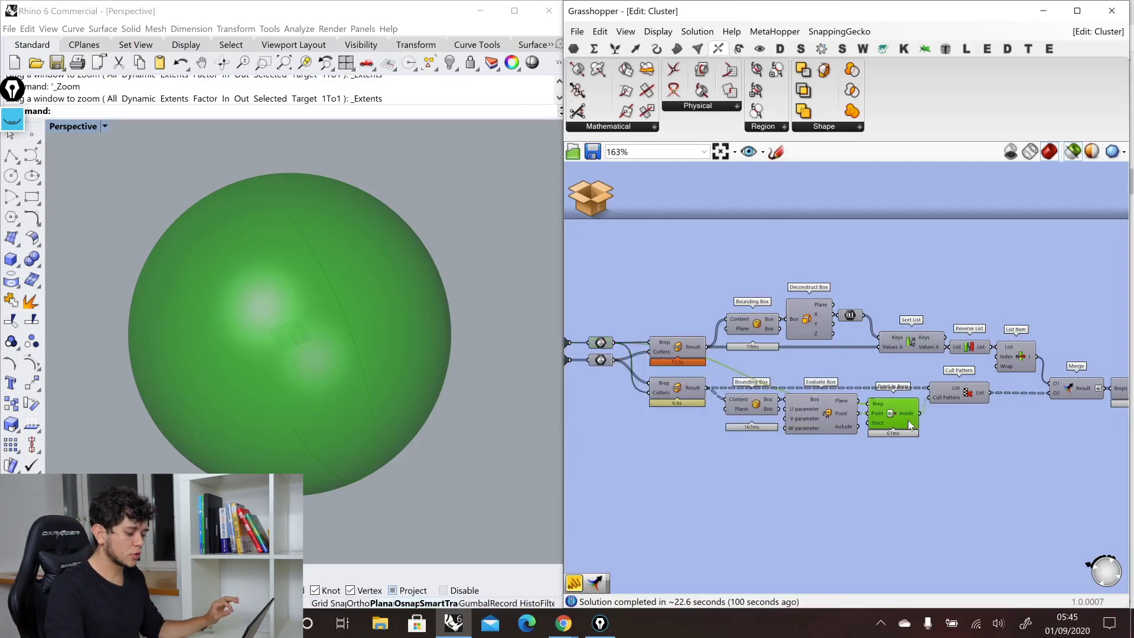
click(974, 394)
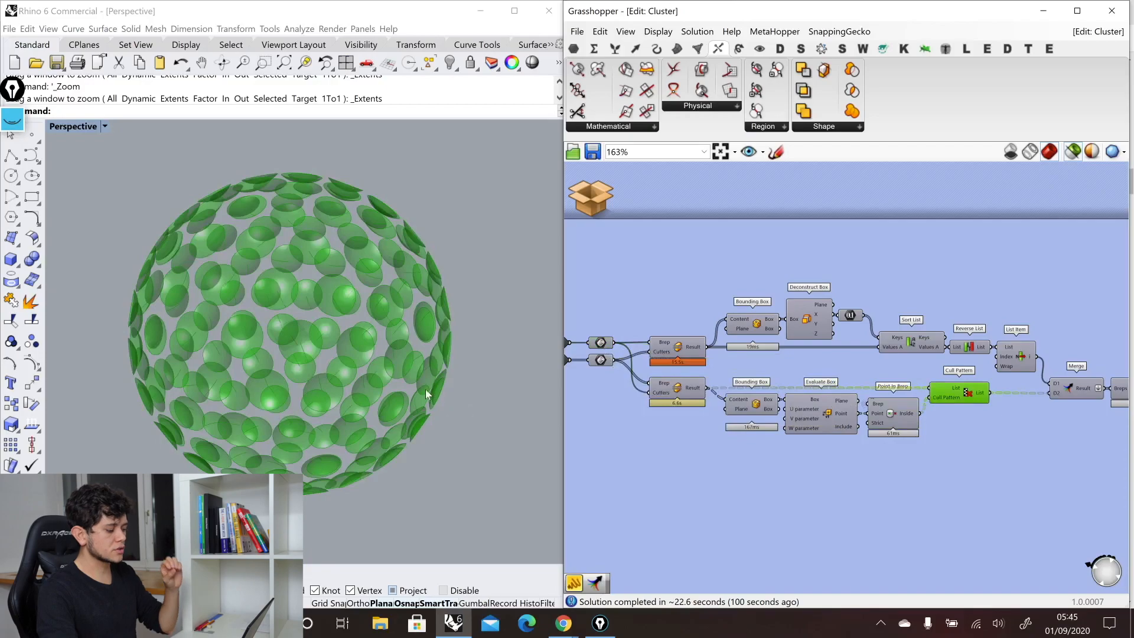
right_drag(424, 391, 435, 338)
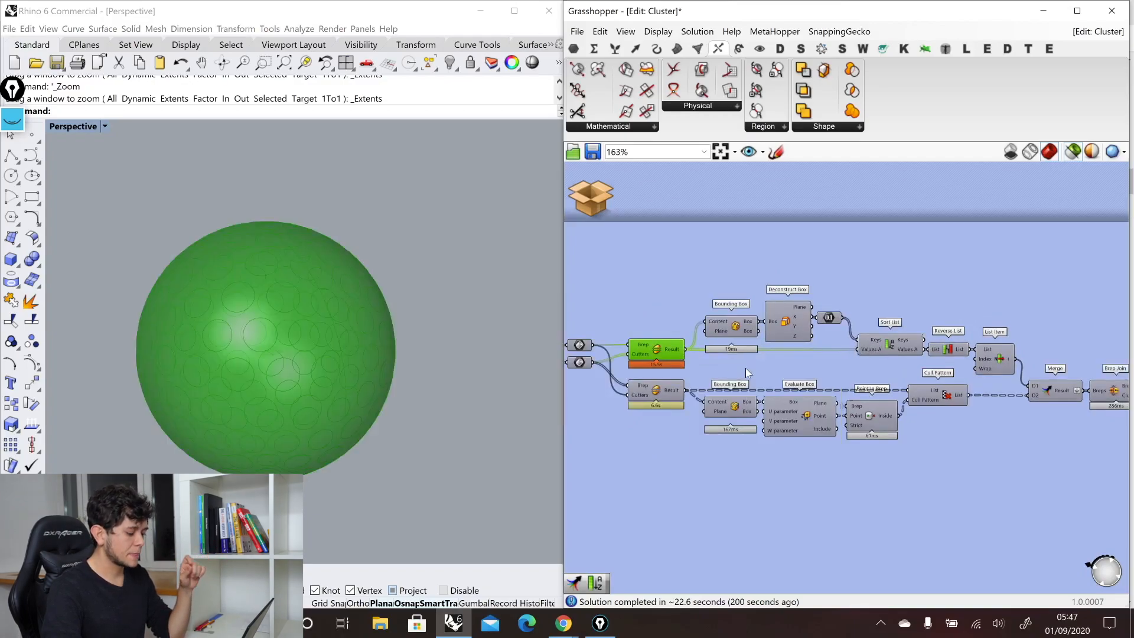
Examine the Option 2 cluster's upper branch from the split main sphere through Bounding Box to List Item, comparing it with the culled dimples
click(737, 328)
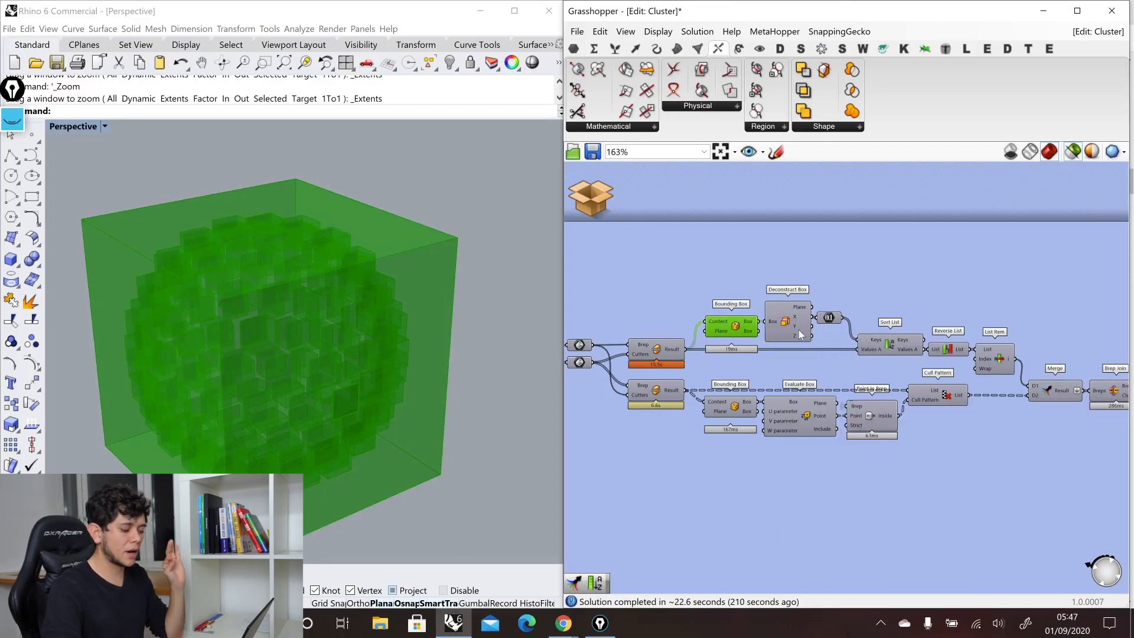
click(992, 360)
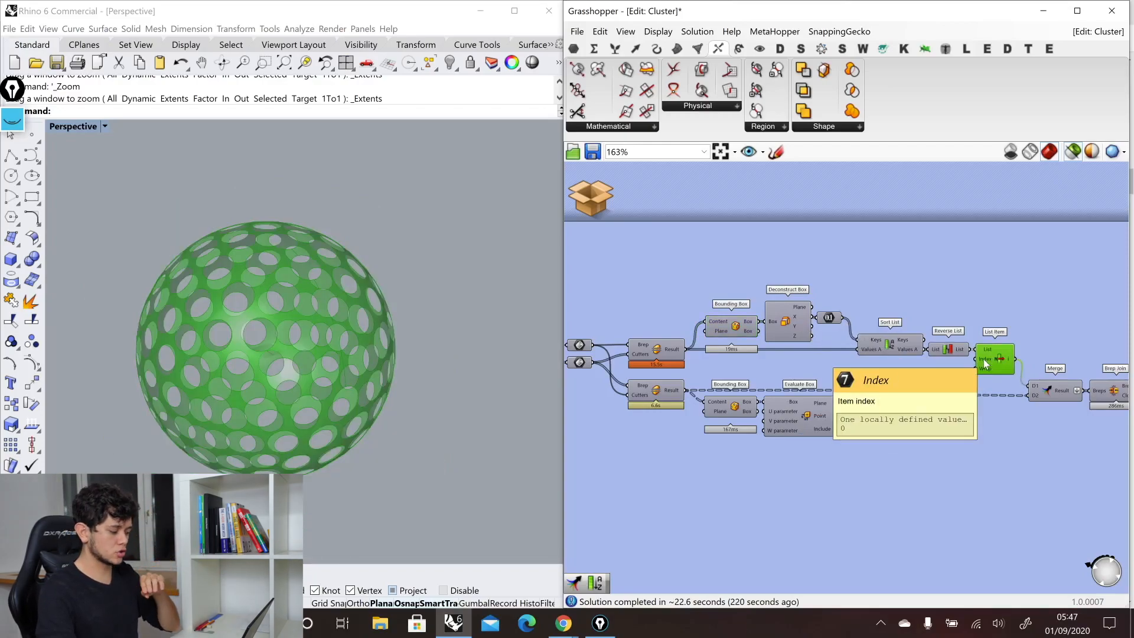
click(942, 400)
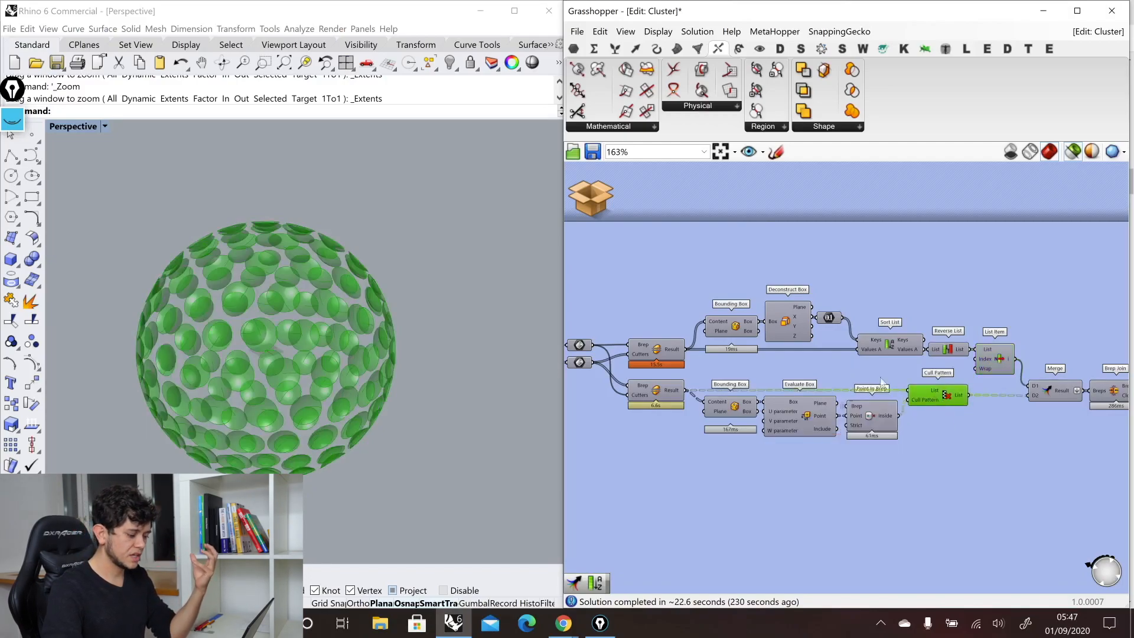
click(837, 264)
drag(747, 330, 717, 342)
click(725, 373)
scroll(679, 356, up, 1)
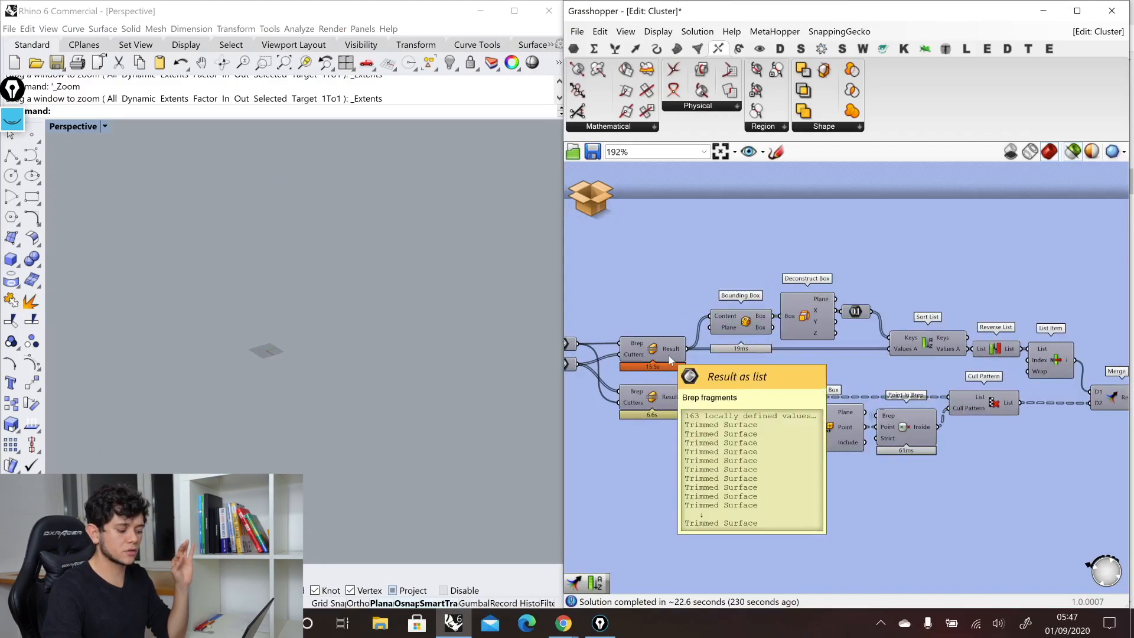
click(668, 356)
mouse_move(668, 355)
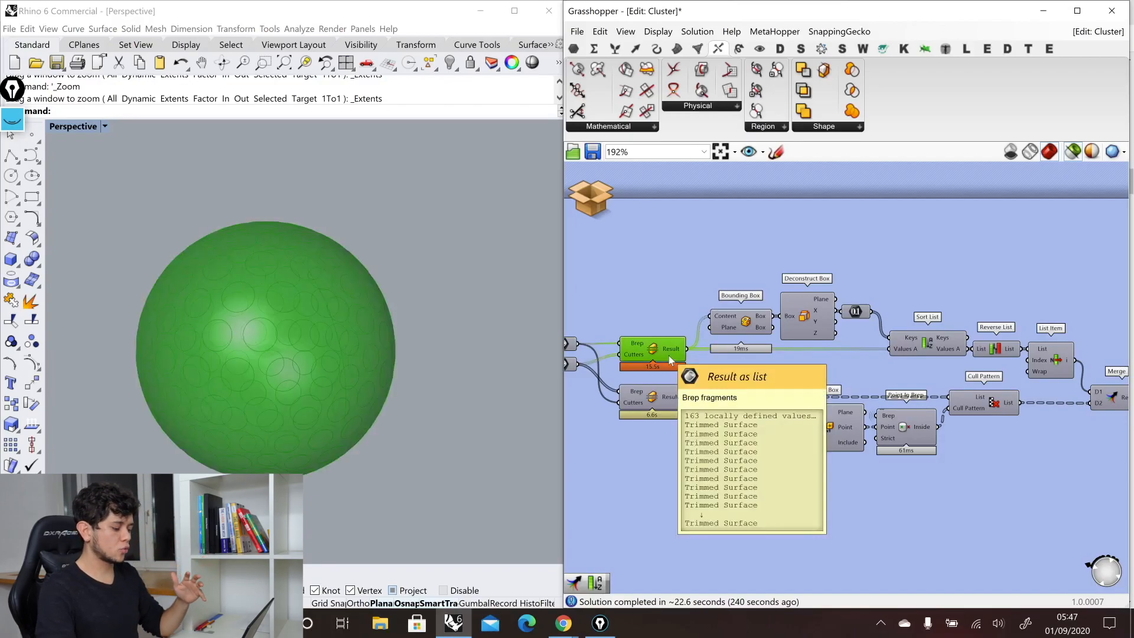
click(1049, 354)
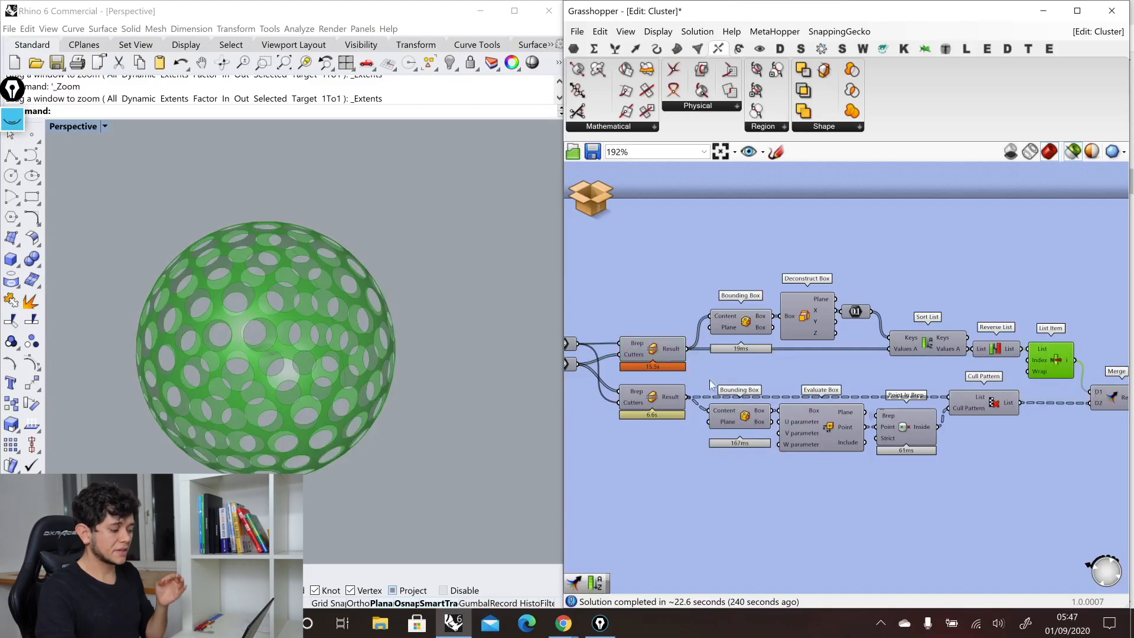
Add an Area component between the two branches of the Option 2 cluster and select it
click(668, 357)
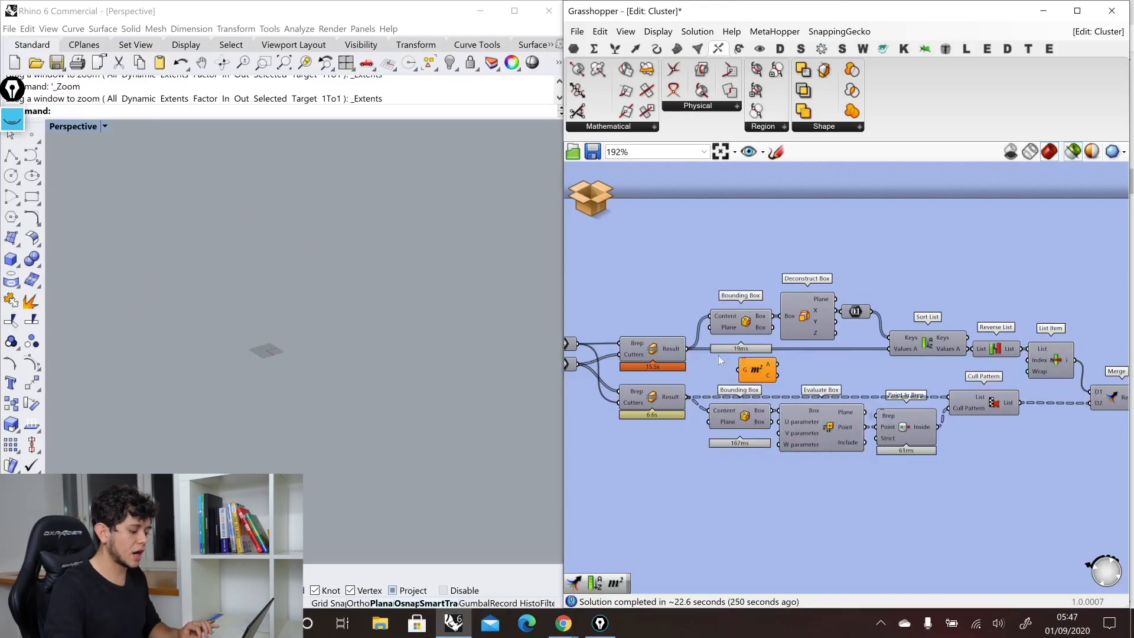
mouse_move(684, 358)
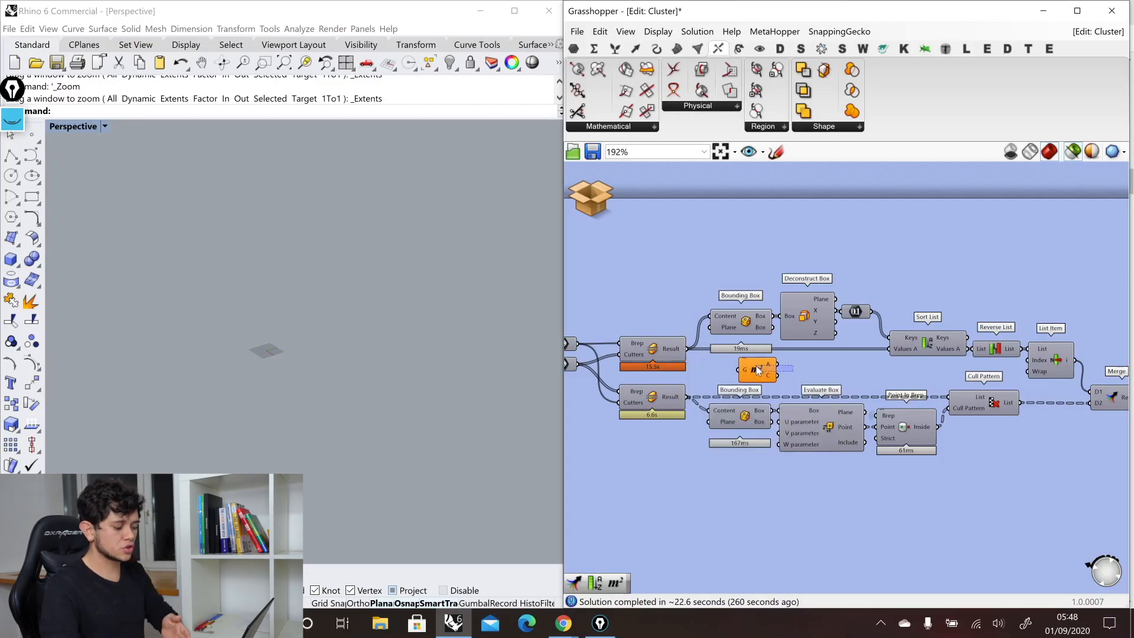
click(757, 370)
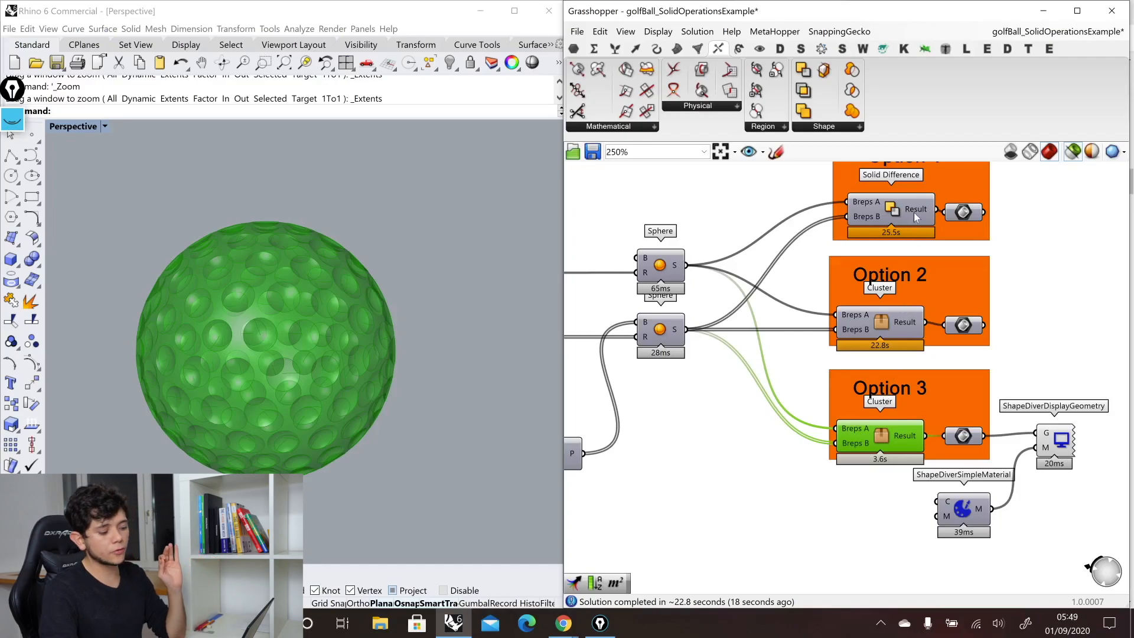
Inspect the Solid Difference result, open the Option 3 cluster for editing, and look up Split Brep Multiple to compare with its Brep | Brep component
mouse_move(914, 213)
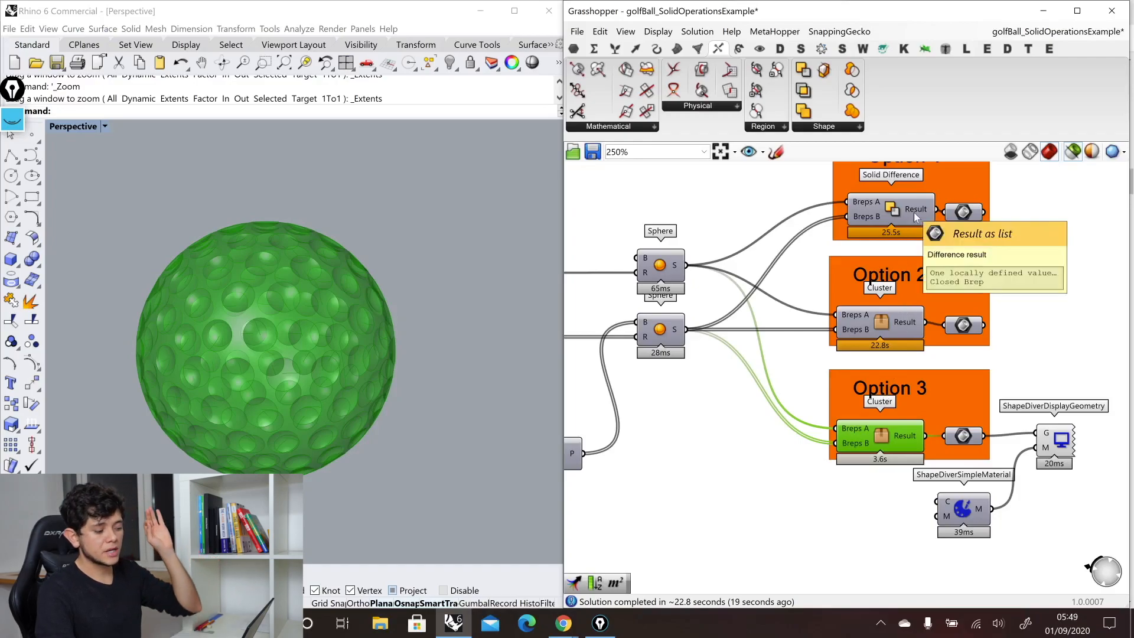
double_click(882, 440)
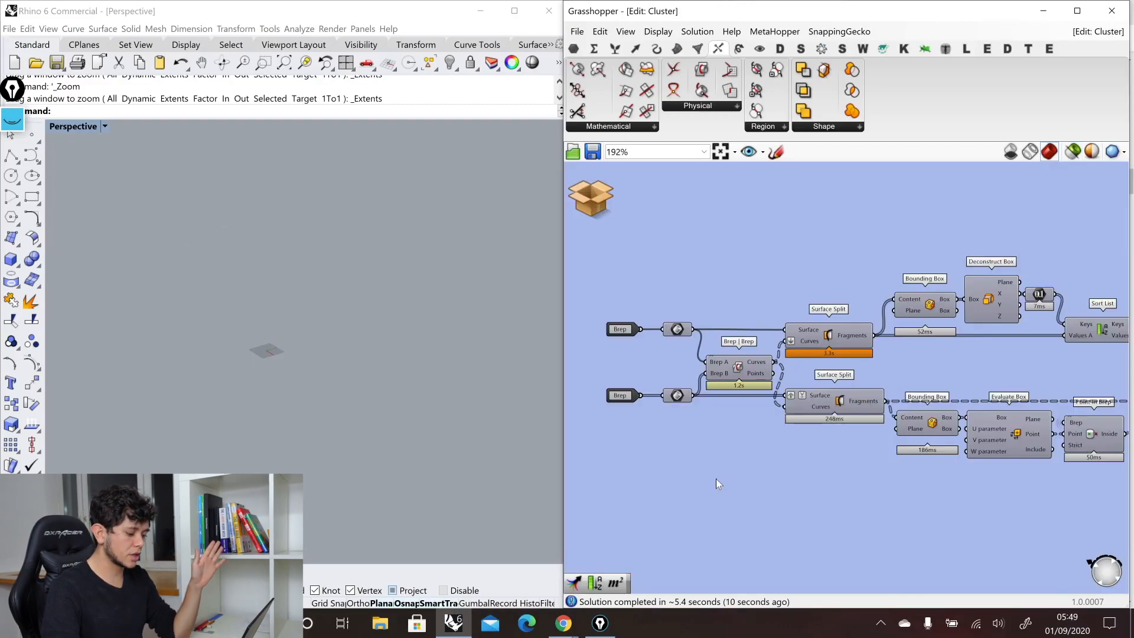
click(738, 369)
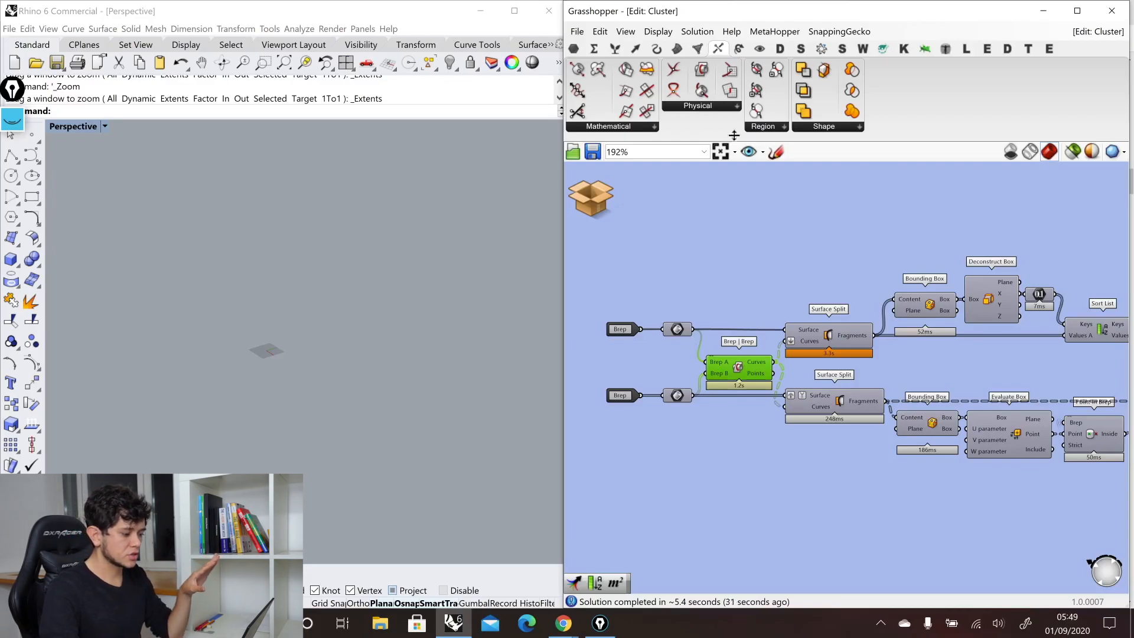
click(841, 126)
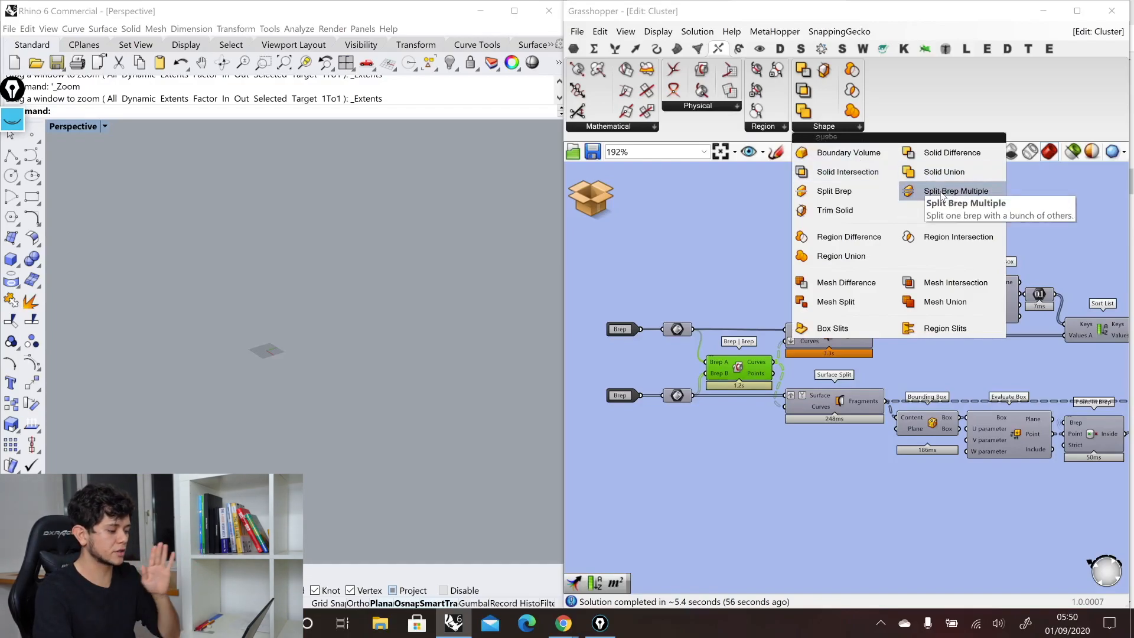
click(722, 105)
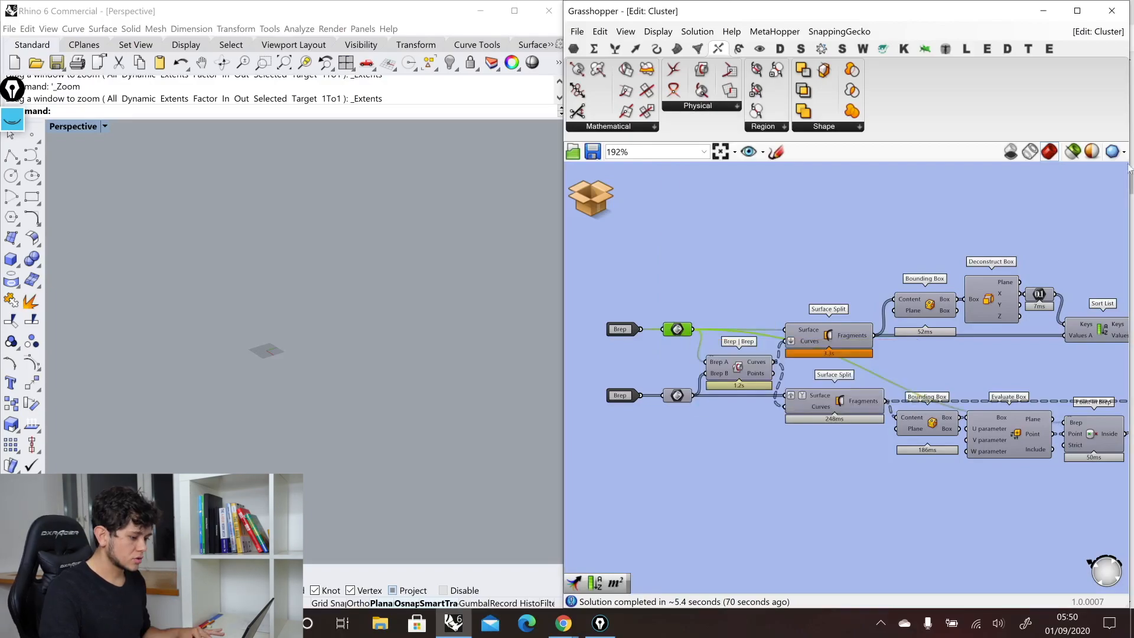
Preview the dimple spheres entering the Option 3 cluster and the intersection curves that Brep | Brep generates from them
click(677, 396)
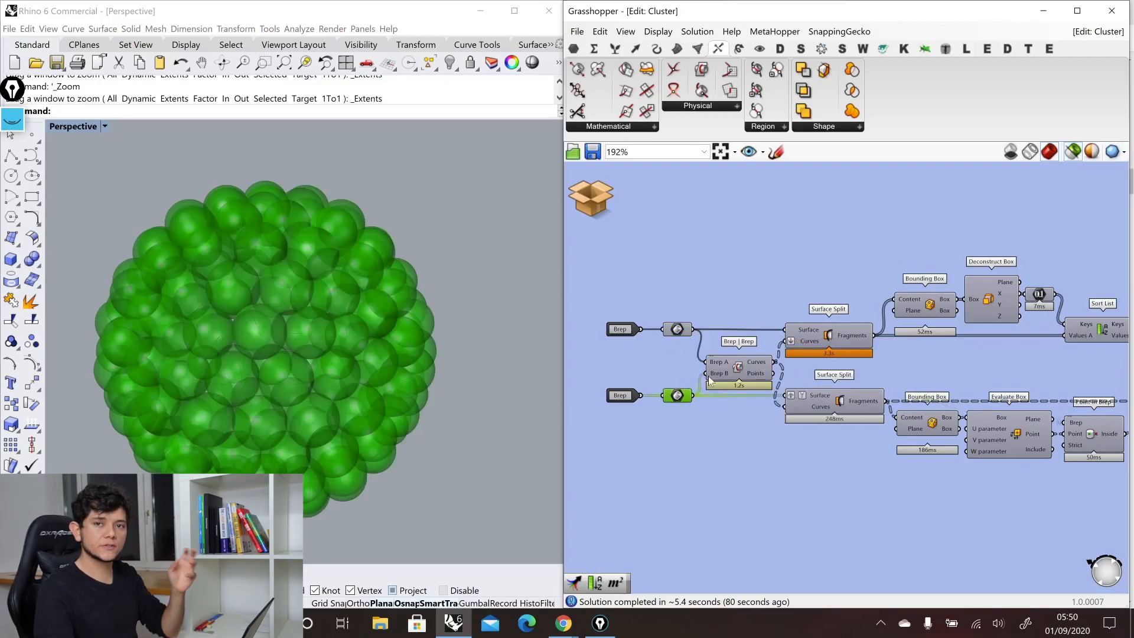
click(740, 371)
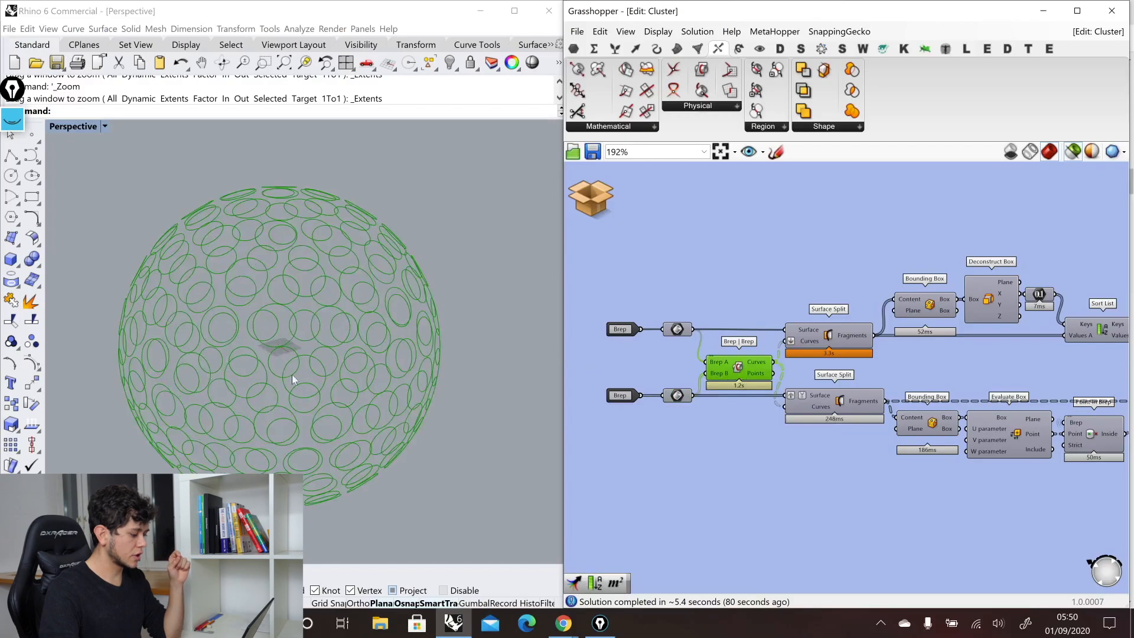
click(324, 357)
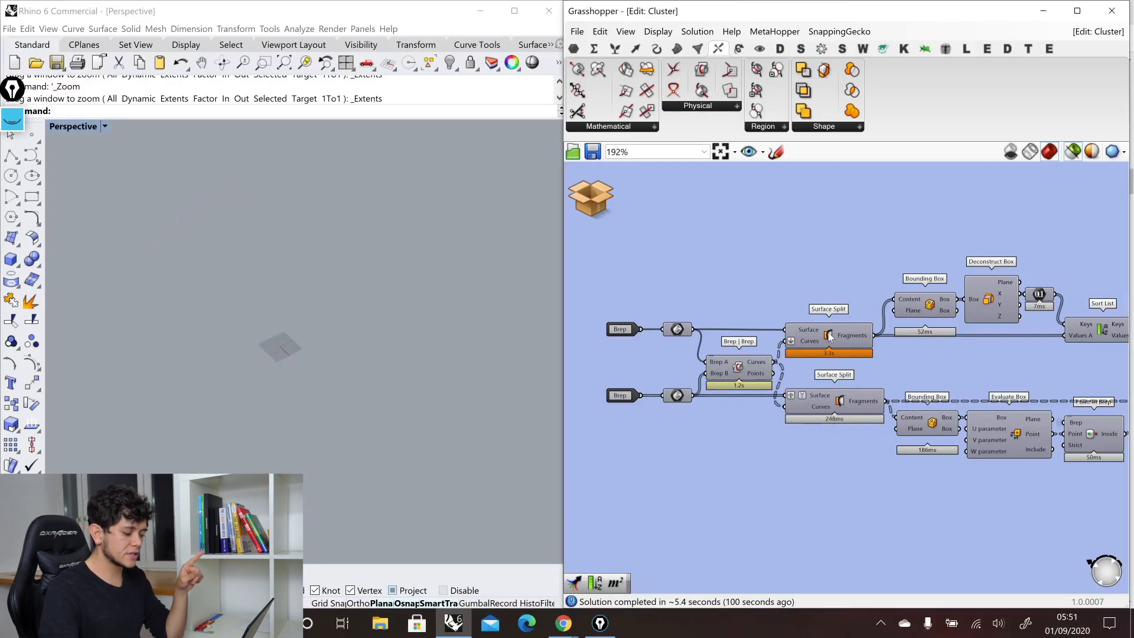
Preview the main sphere's Surface Split fragments and look up Surface Split among the physical intersection components
click(829, 334)
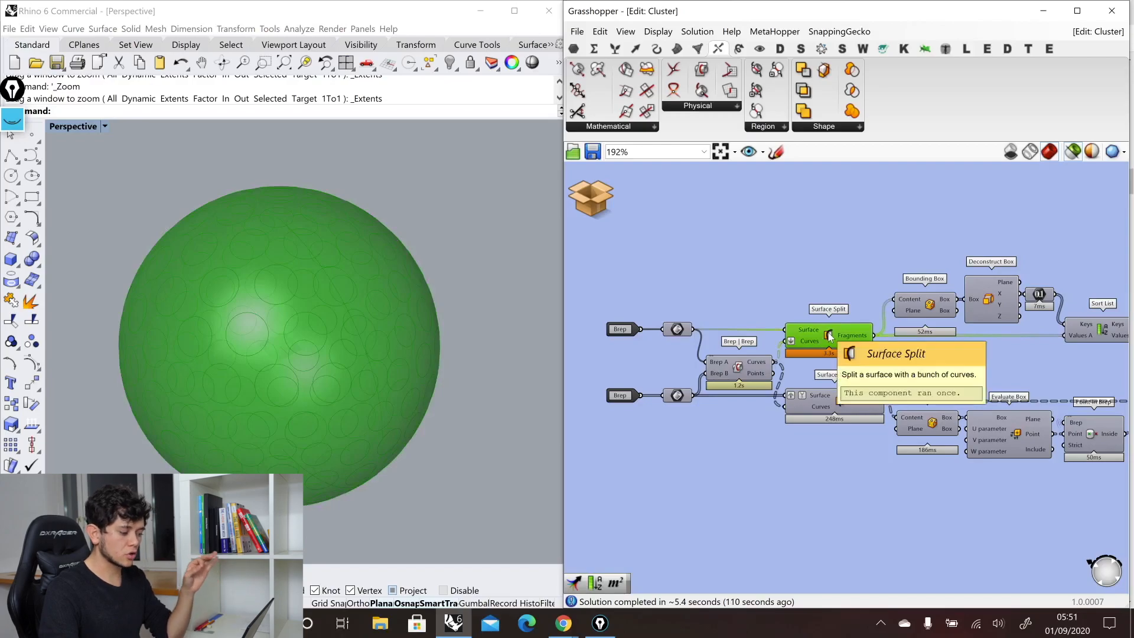
click(698, 106)
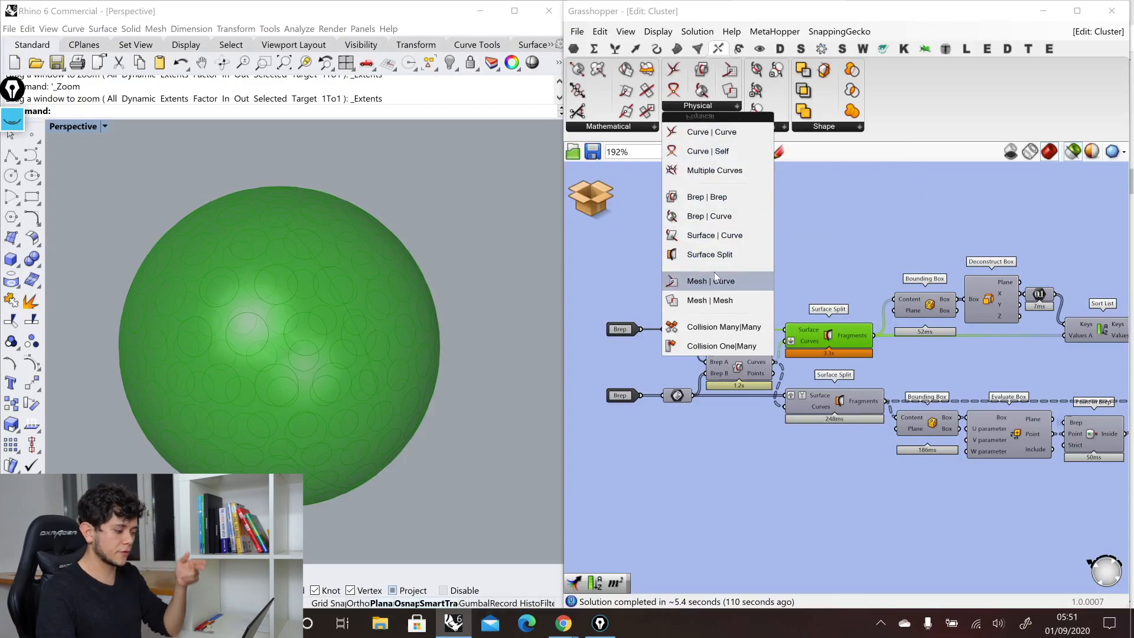
click(835, 251)
click(842, 344)
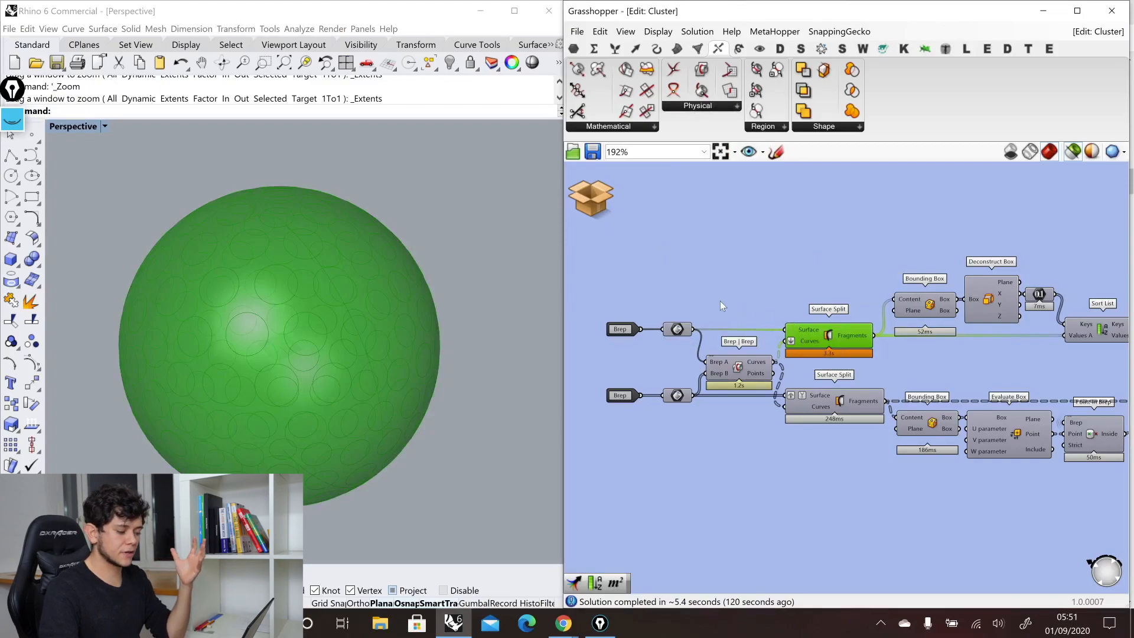
Examine the Option 3 cluster's upper branch by previewing its Bounding Box and the perforated sphere surface picked by List Item
scroll(724, 304, down, 3)
scroll(994, 349, up, 3)
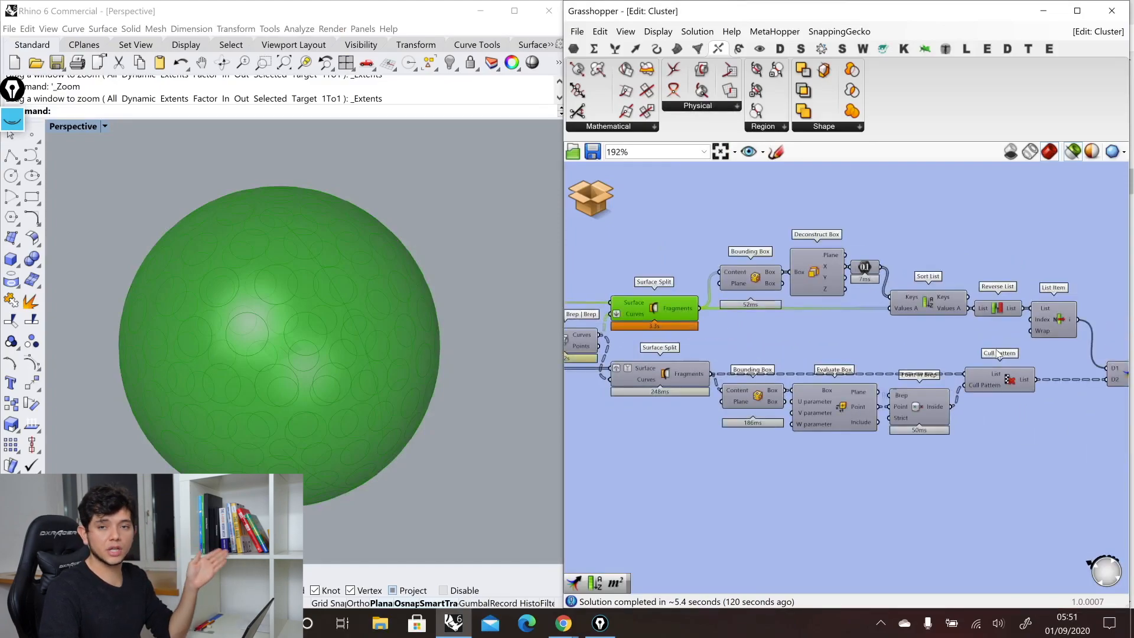
click(764, 284)
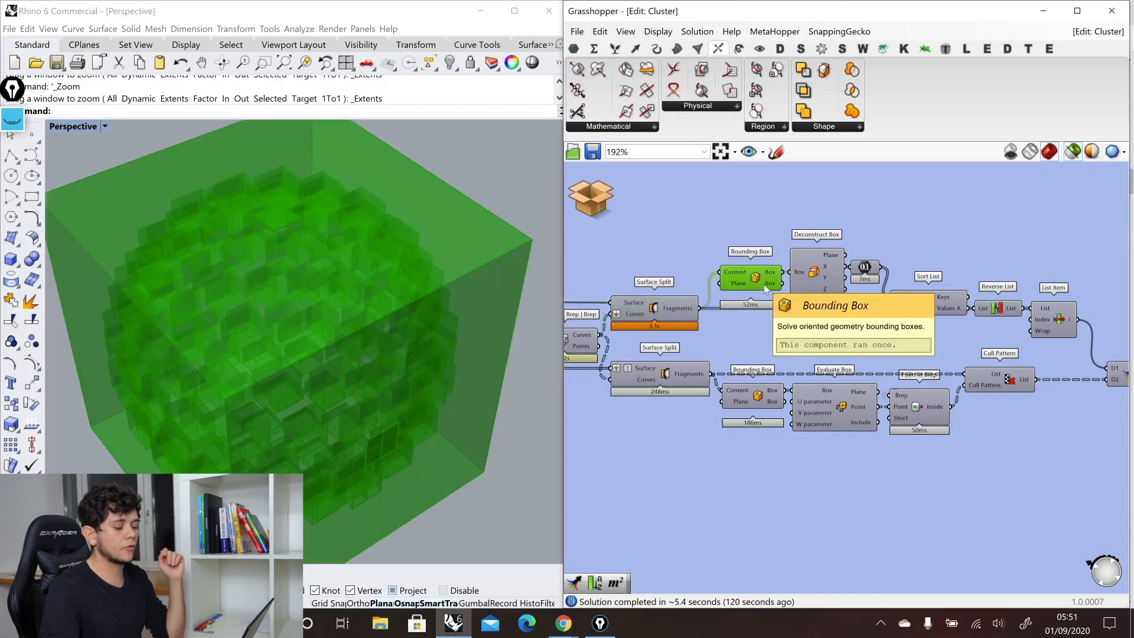
click(1070, 326)
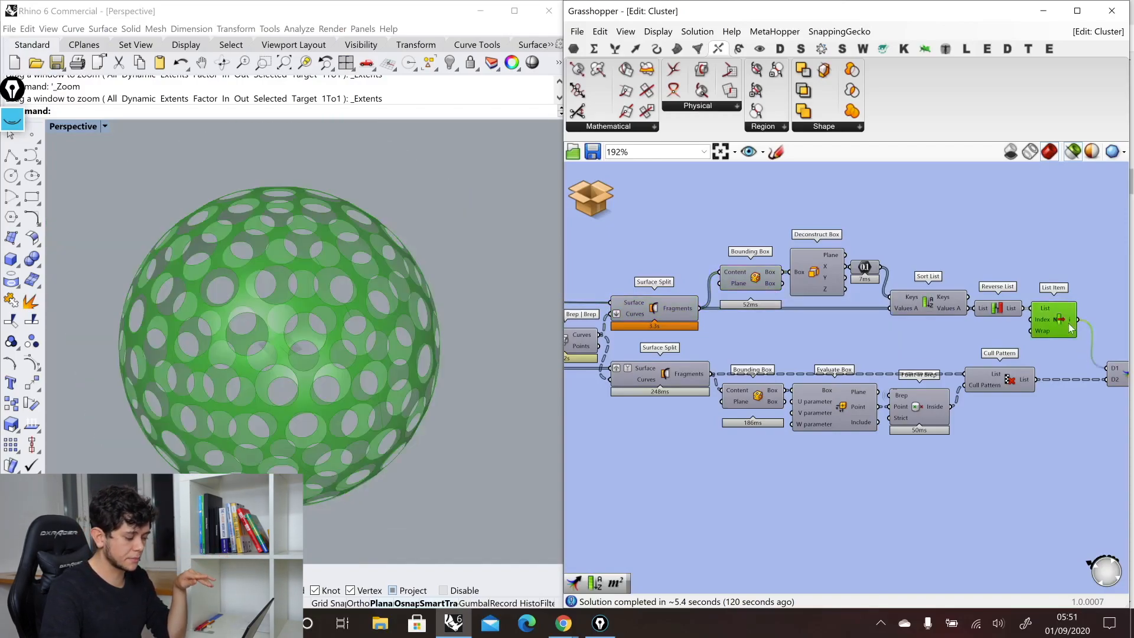
Examine the Option 3 cluster's lower branch by previewing its Bounding Box, the split dimple spheres and the Cull Pattern result
scroll(1068, 323, down, 1)
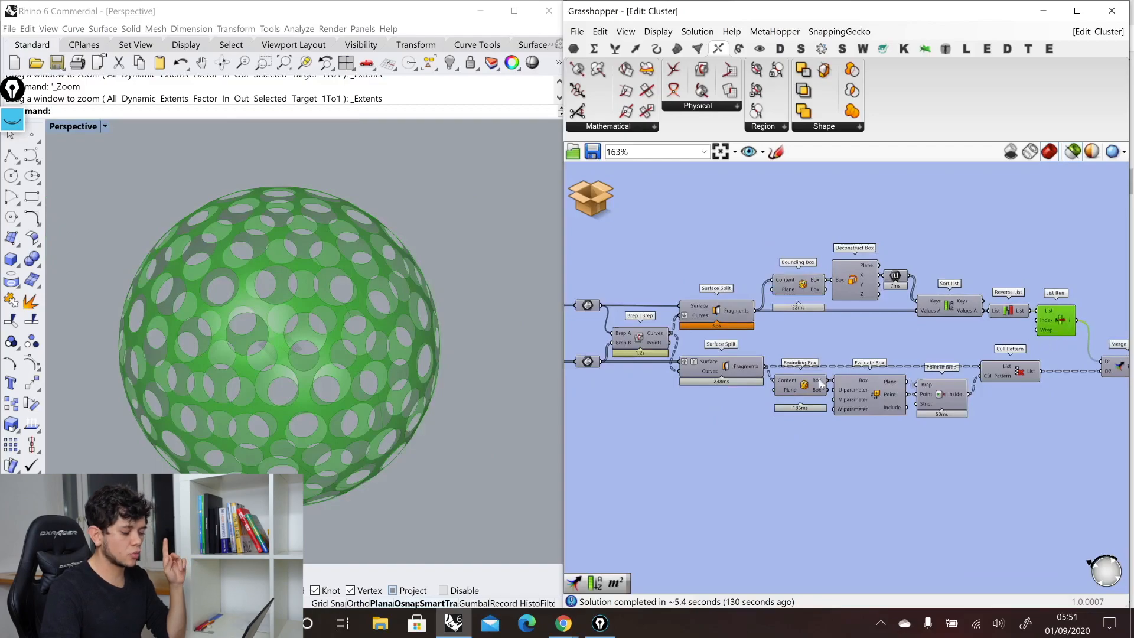
click(796, 387)
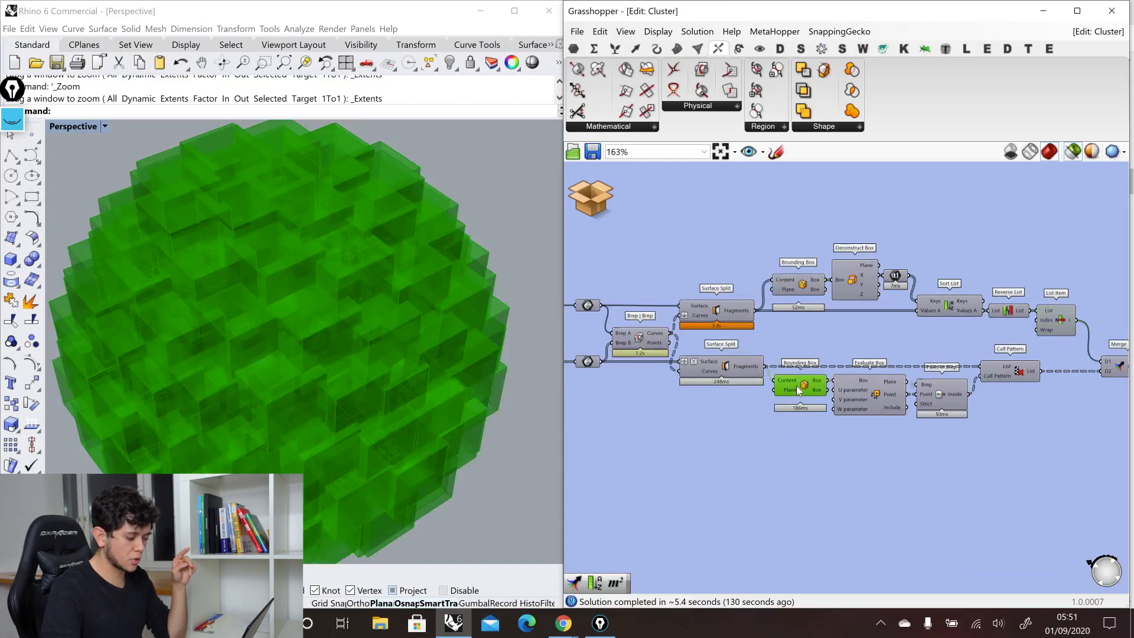
click(743, 372)
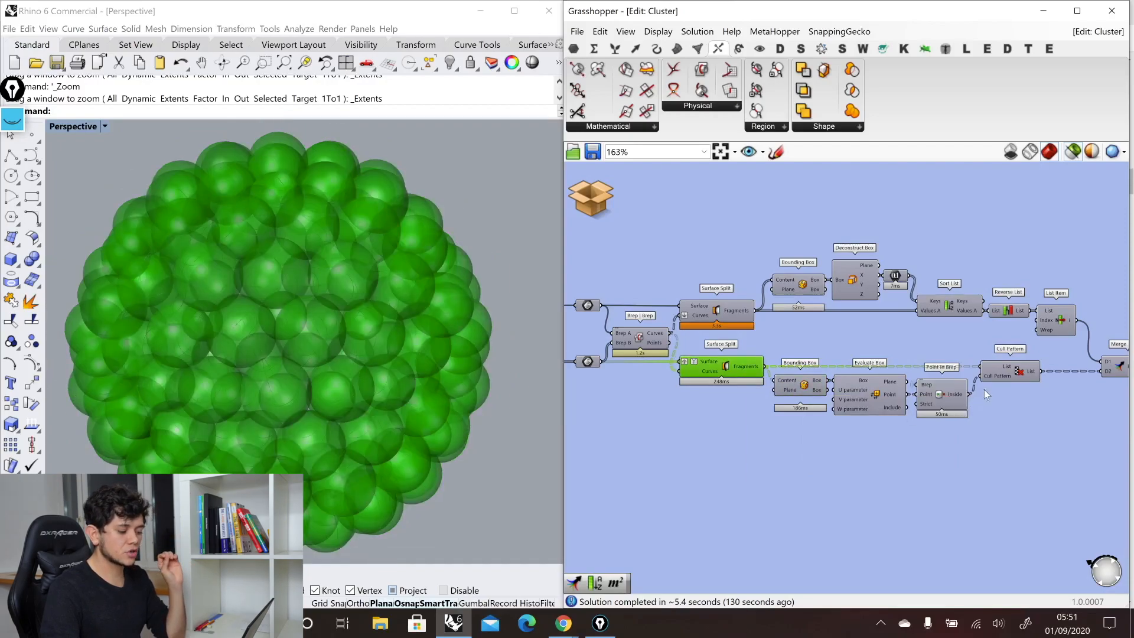
click(1012, 375)
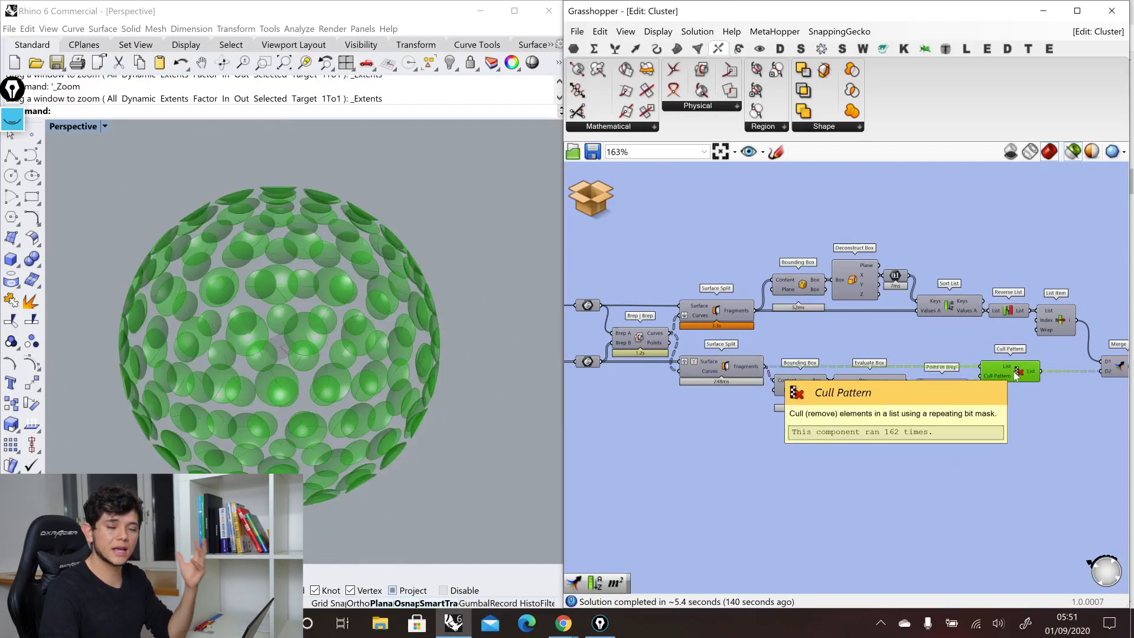